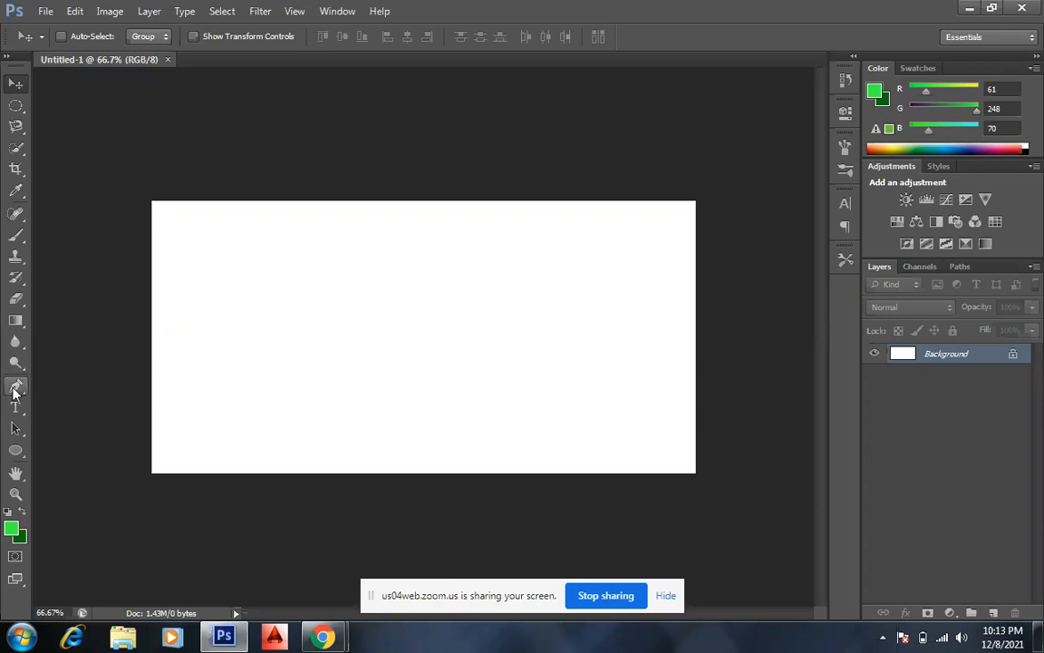
# Draw a closed seven-point polygon about 283 by 257 px in the canvas's left half, using the Pen tool in Shape mode.
pyautogui.click(16, 387)
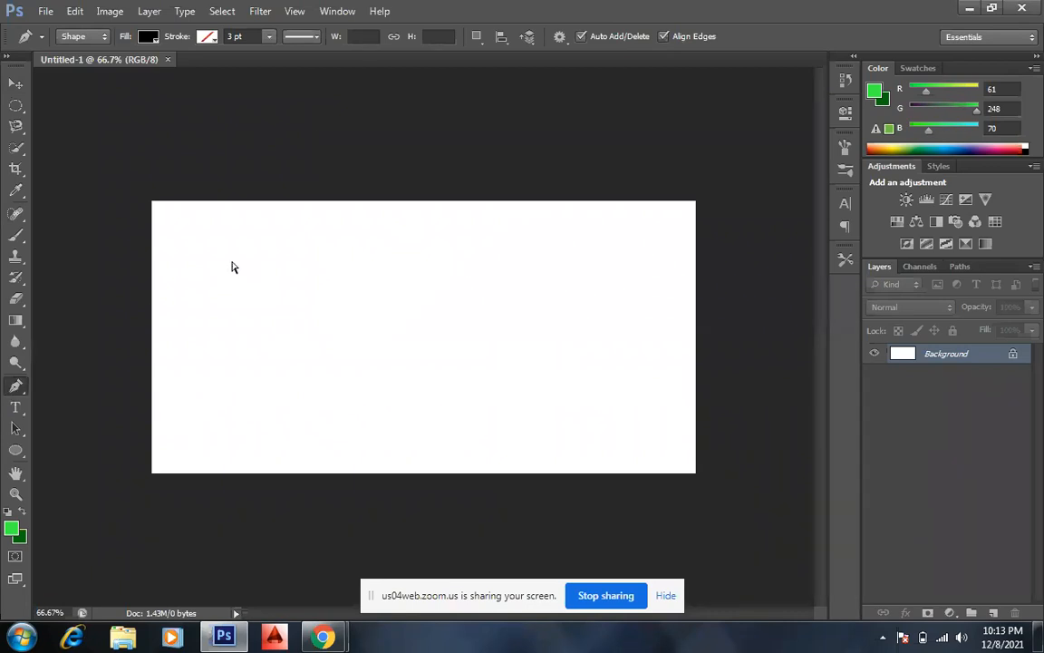
pyautogui.hotkey('ctrl', '+')
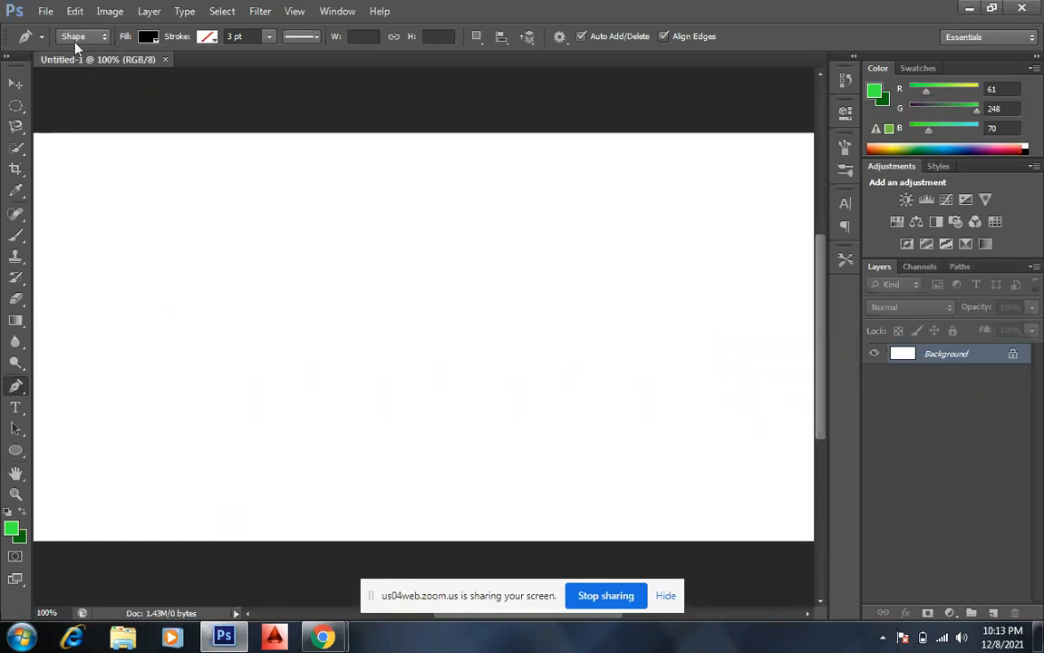
pyautogui.click(105, 39)
pyautogui.click(93, 57)
pyautogui.click(131, 237)
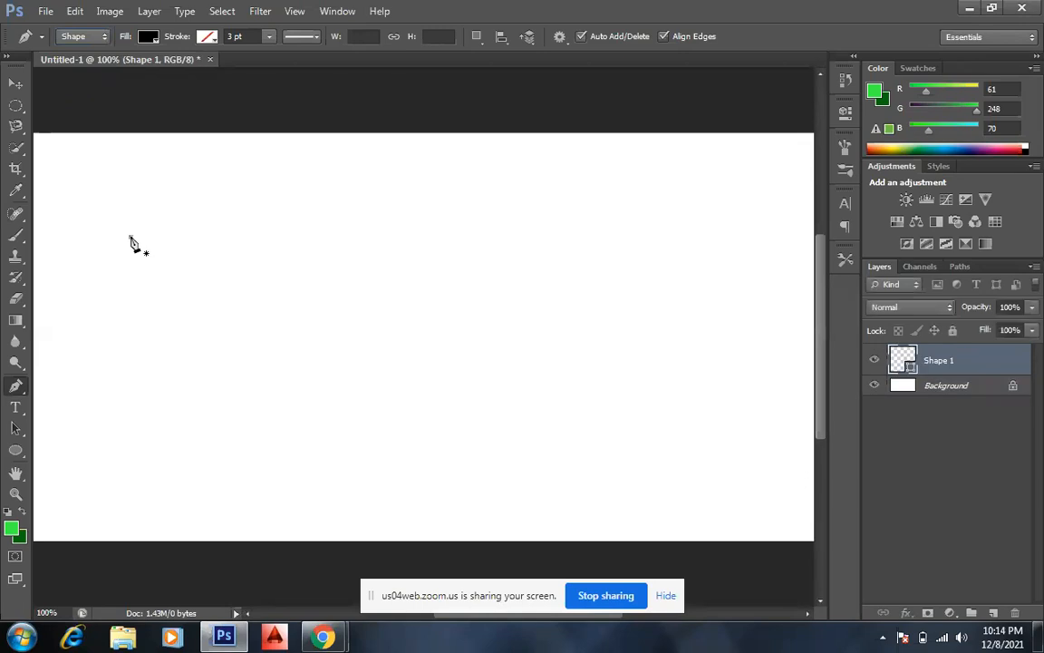
pyautogui.click(272, 171)
pyautogui.click(314, 232)
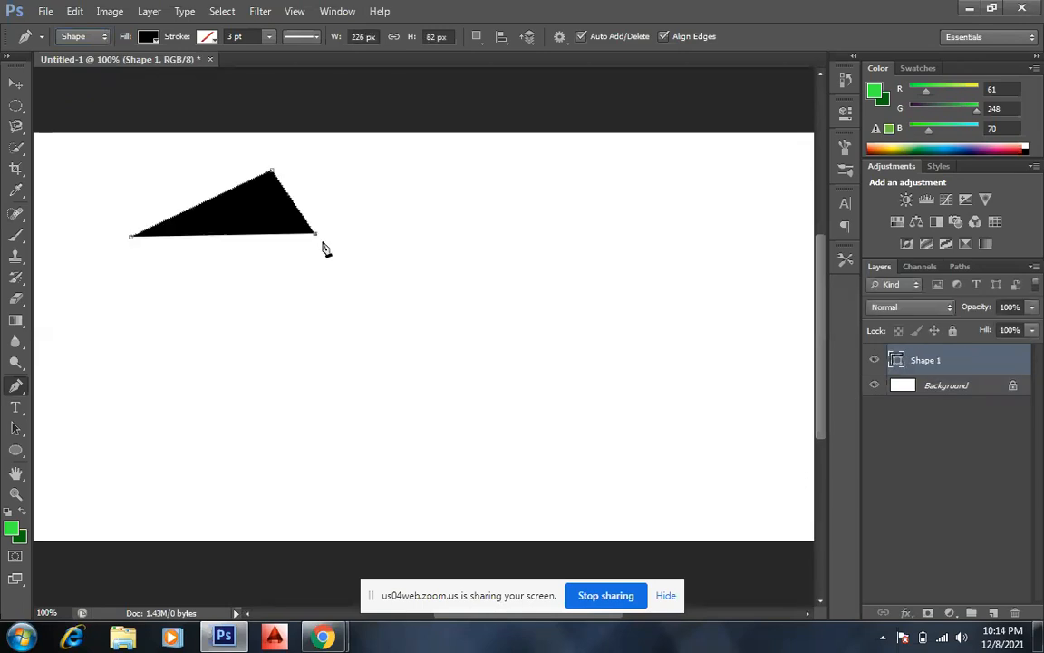
pyautogui.click(356, 316)
pyautogui.click(281, 369)
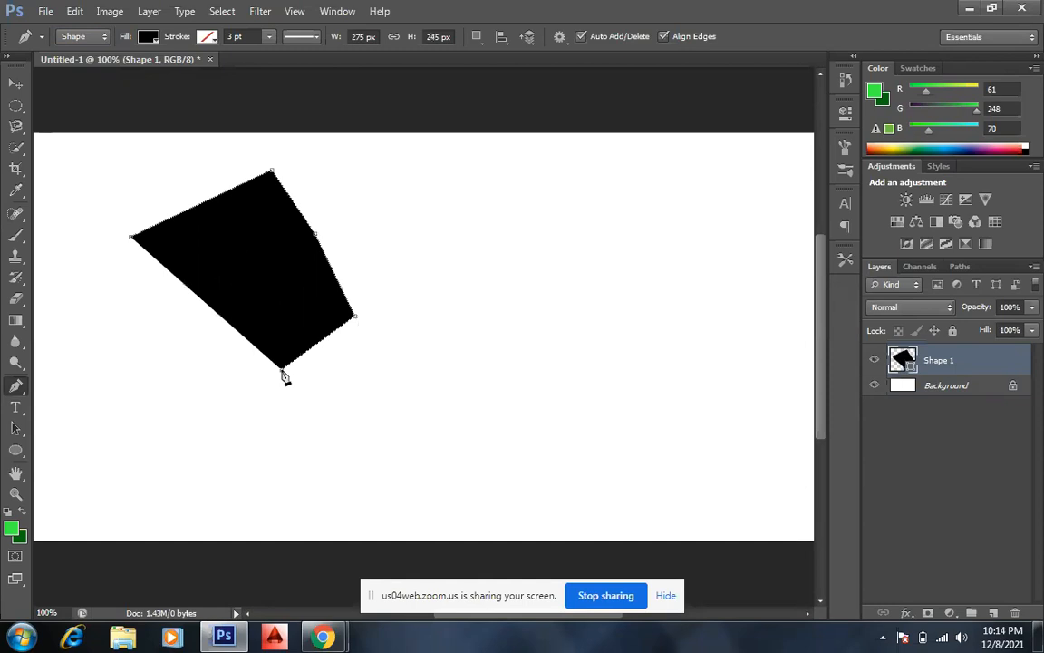
pyautogui.click(177, 379)
pyautogui.click(124, 305)
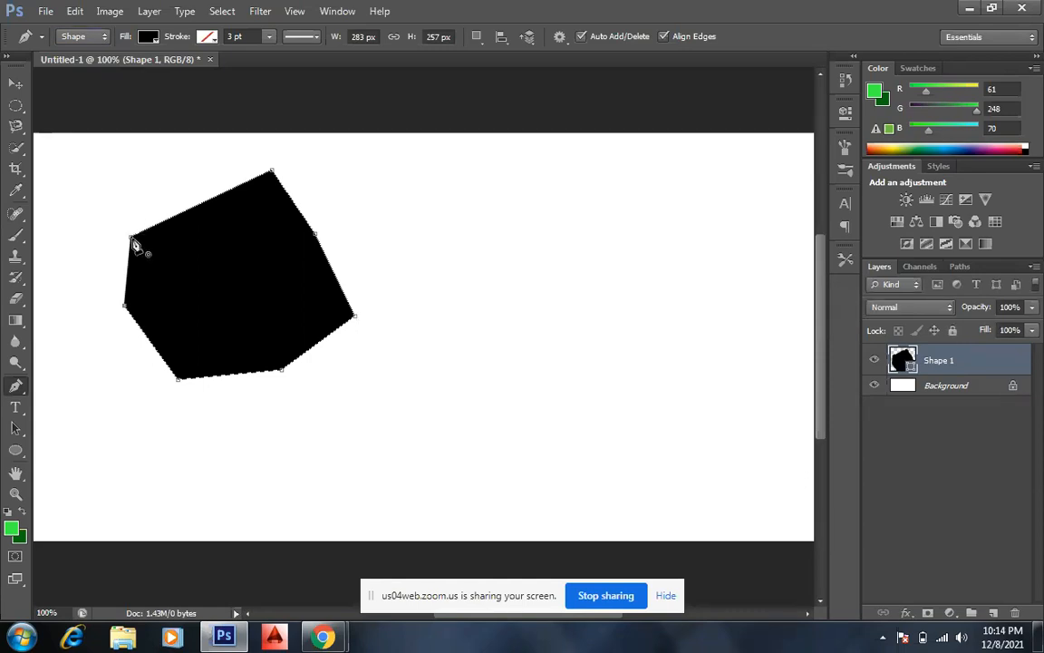
pyautogui.click(132, 241)
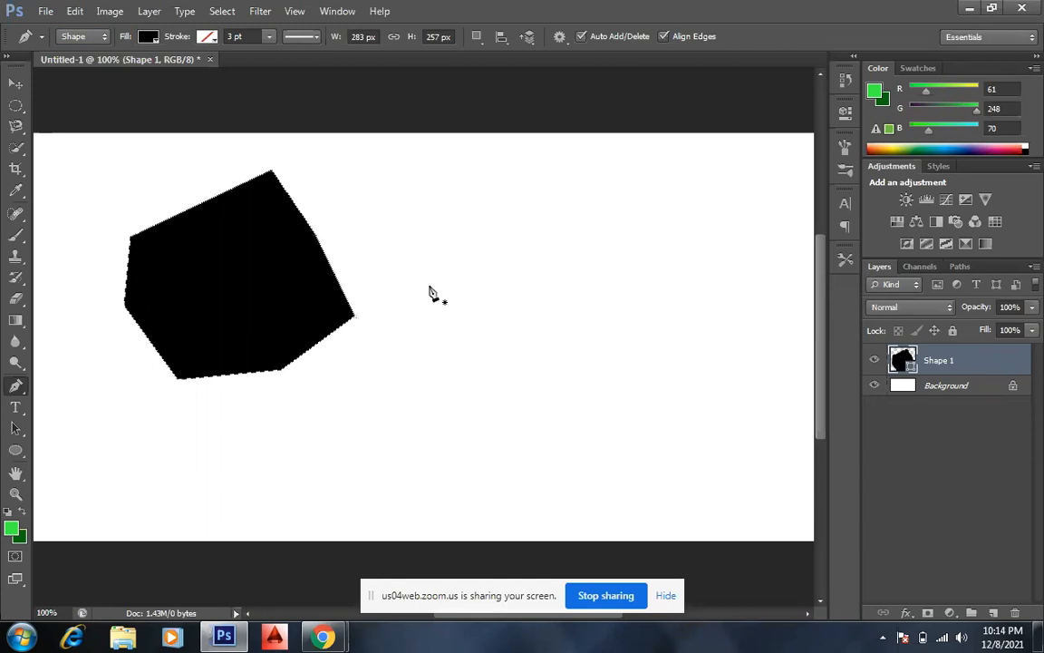
# Try yellow and light green fills on the polygon, and settle on magenta.
pyautogui.click(146, 38)
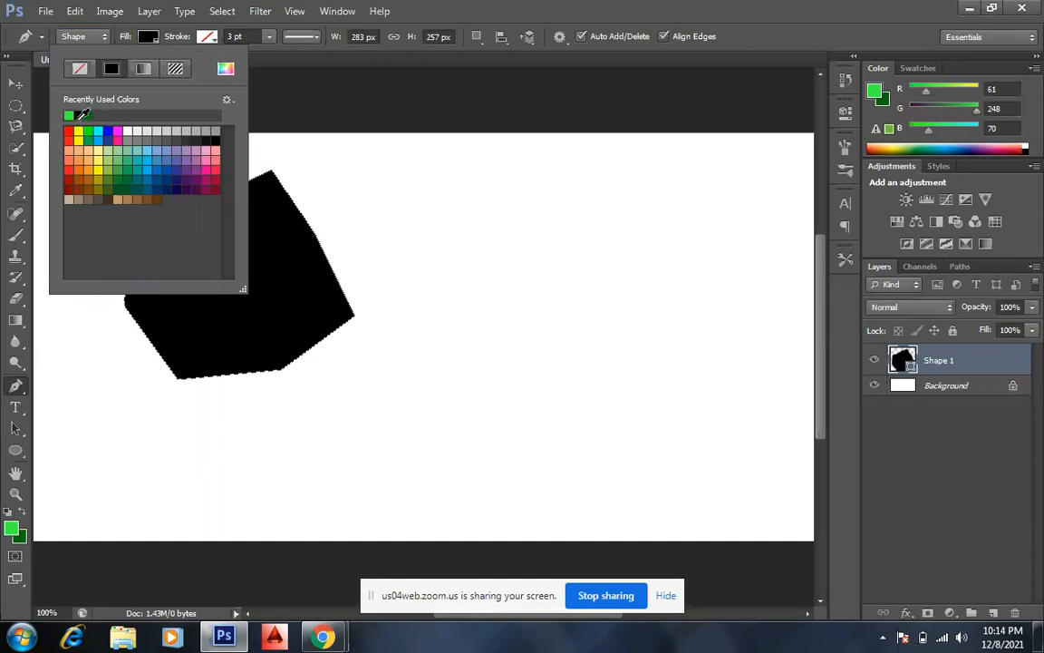
pyautogui.click(79, 130)
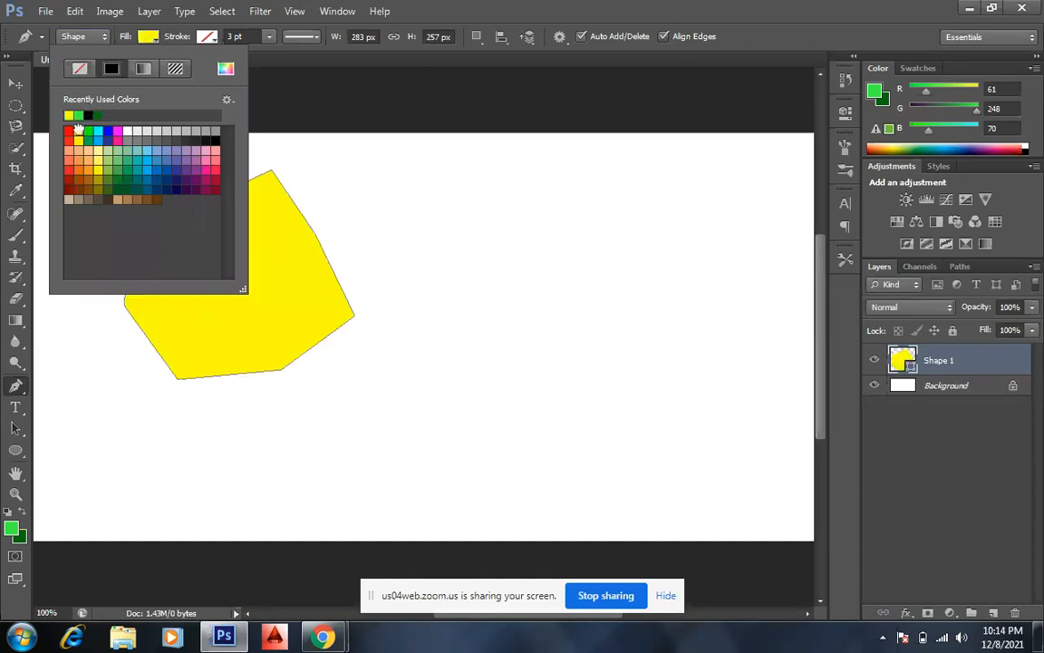
pyautogui.click(108, 150)
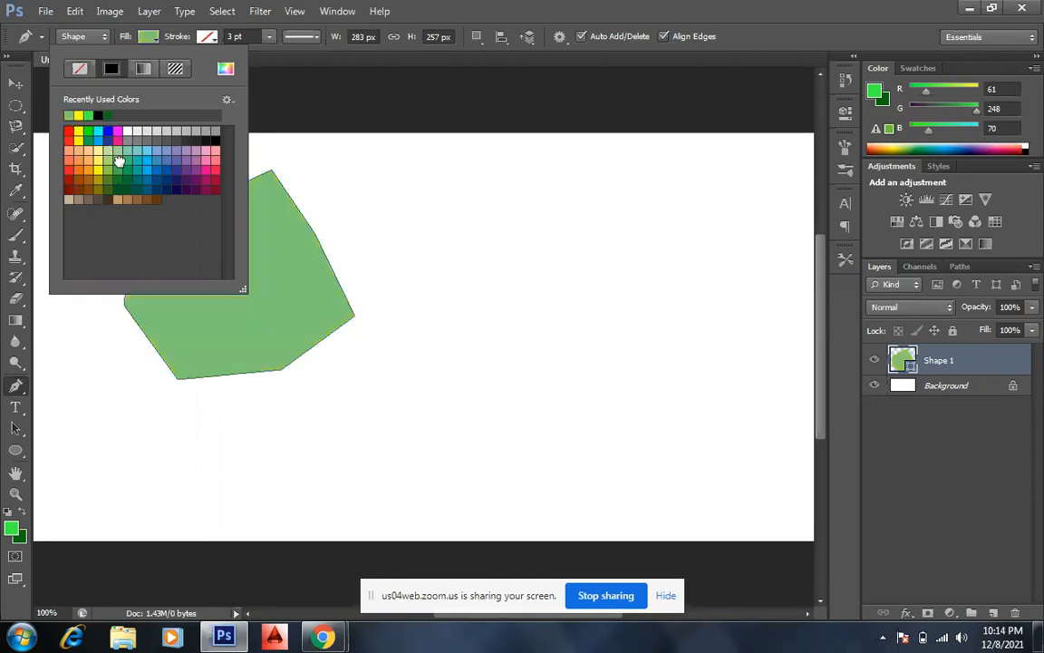
pyautogui.click(117, 137)
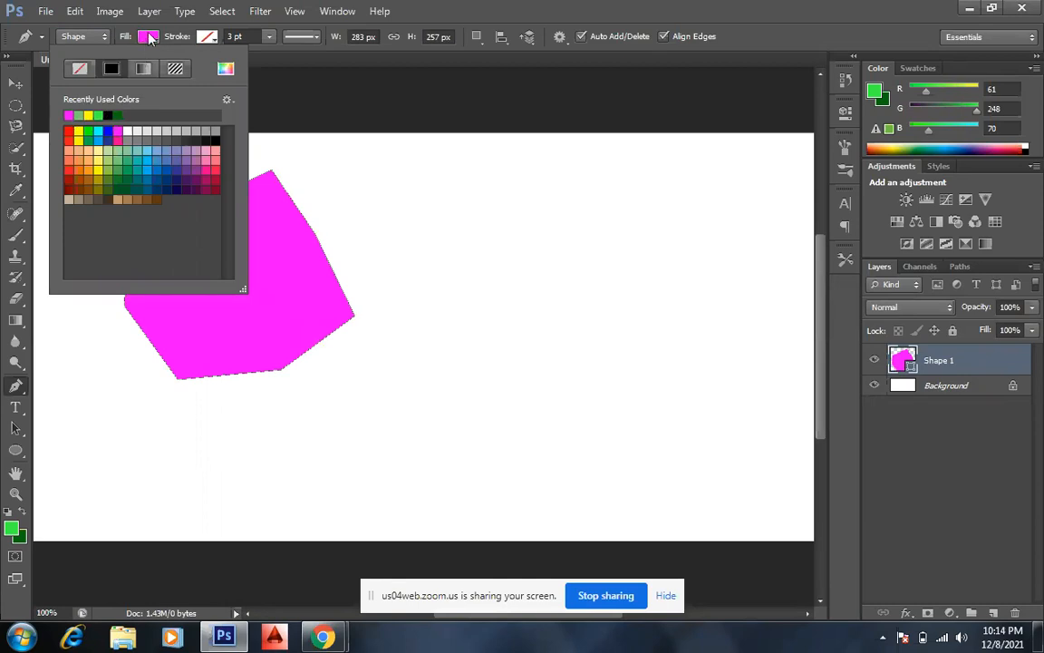
pyautogui.click(138, 36)
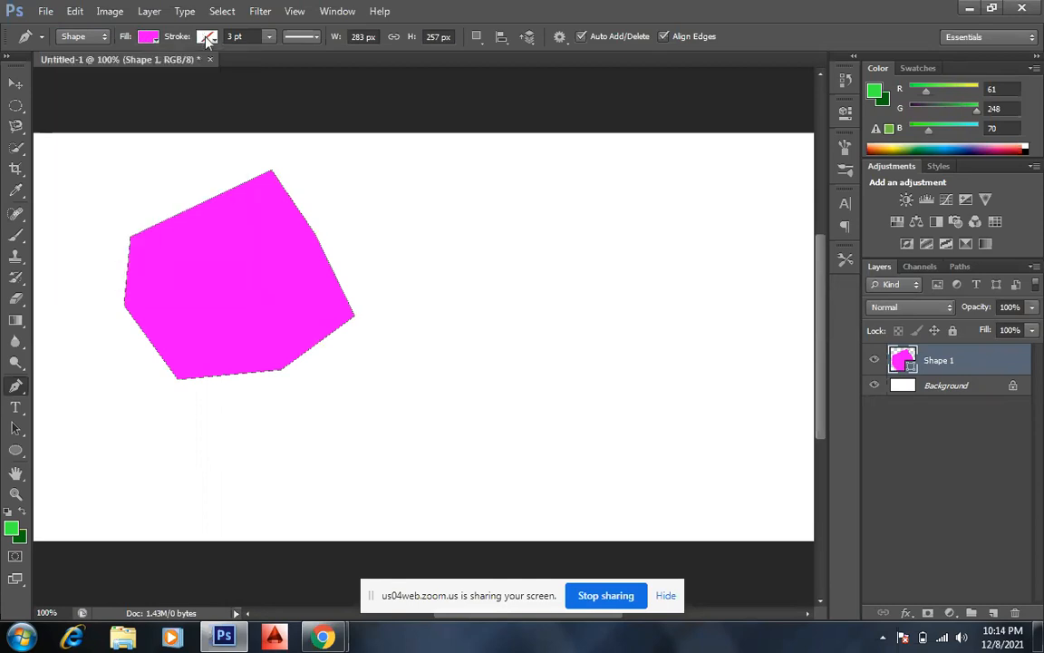
# Give the magenta polygon a solid-colour black stroke and set its line style to dashed.
pyautogui.click(194, 38)
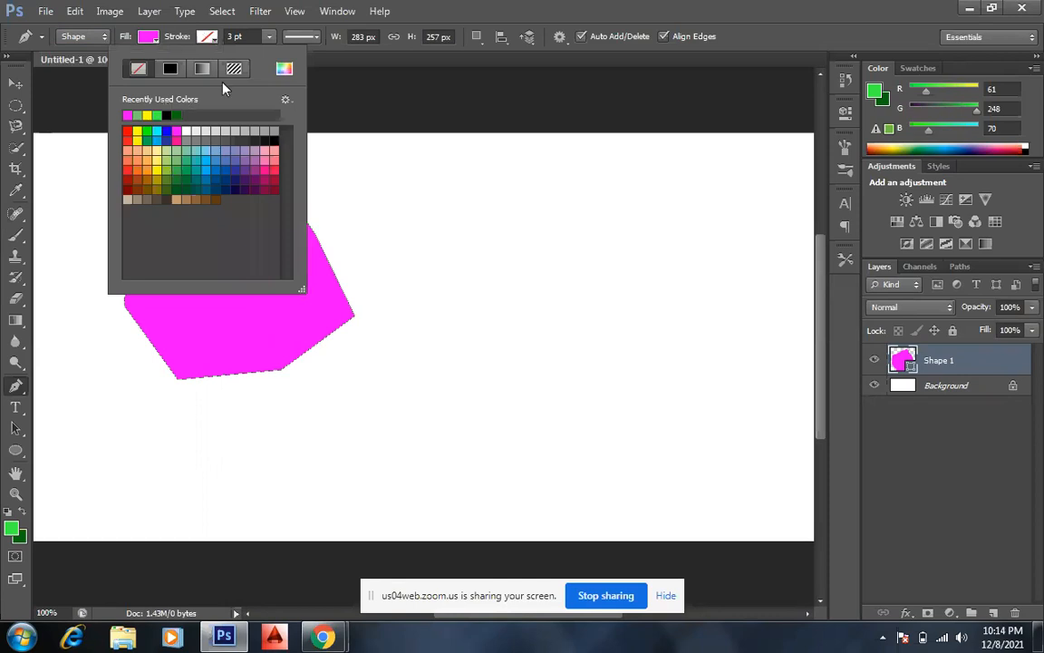
pyautogui.click(170, 70)
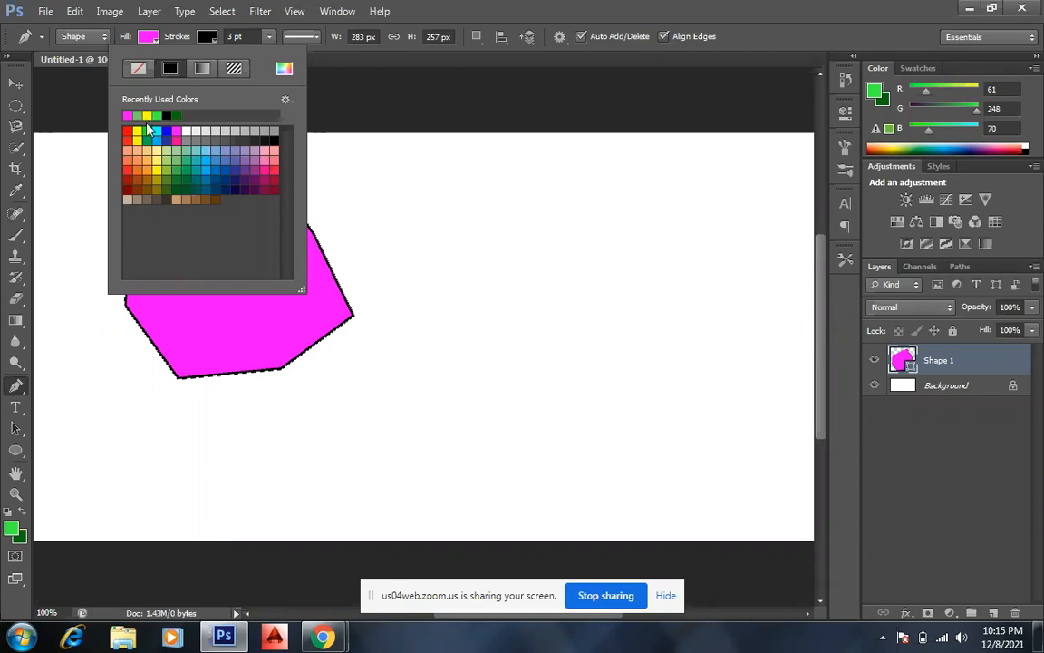
pyautogui.click(300, 38)
pyautogui.click(302, 37)
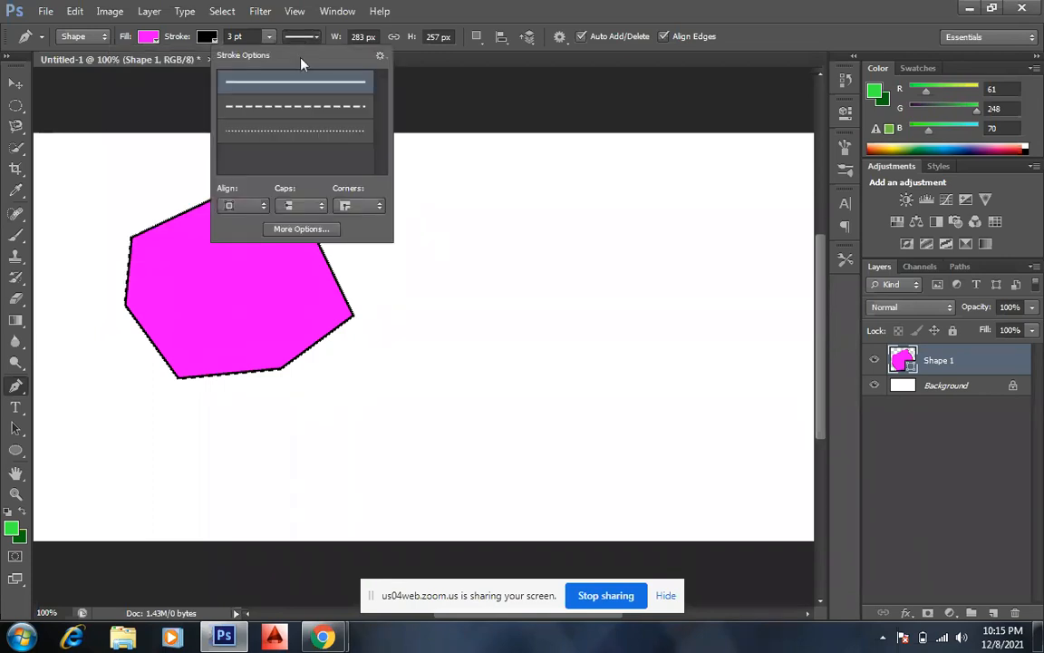
pyautogui.click(272, 109)
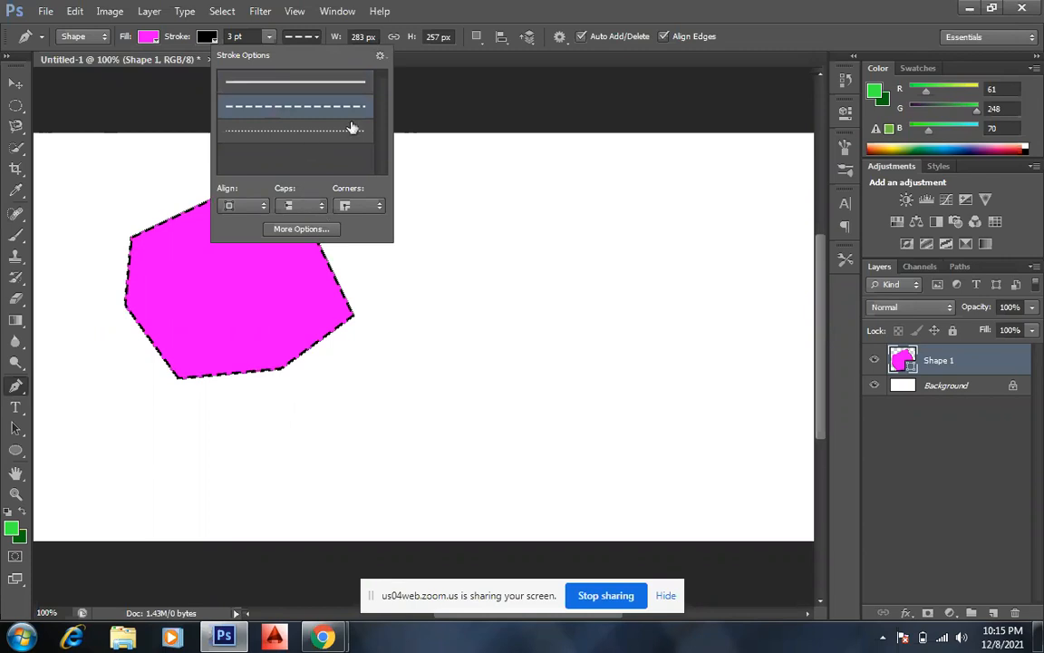
# Customise the dashed stroke's caps, trying Round and choosing Square.
pyautogui.click(302, 229)
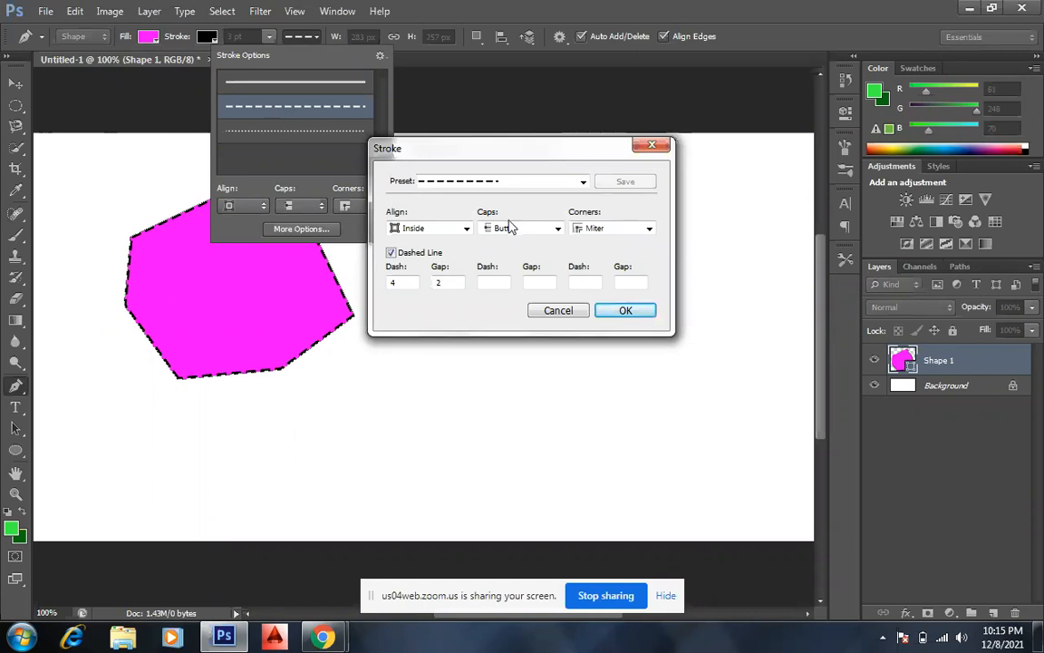
pyautogui.click(512, 228)
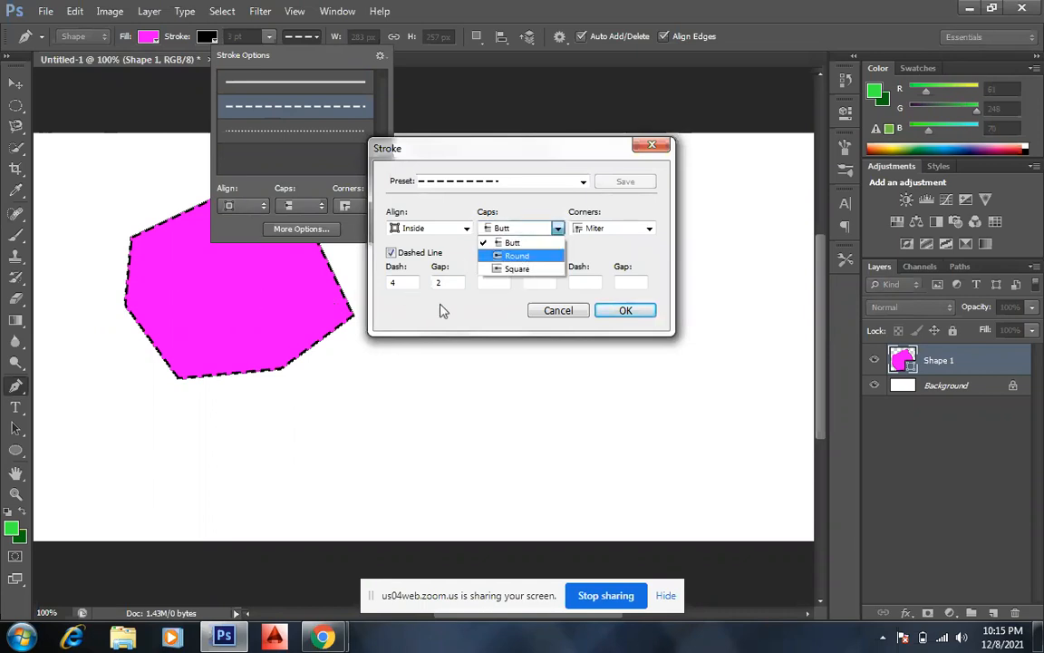
pyautogui.click(549, 257)
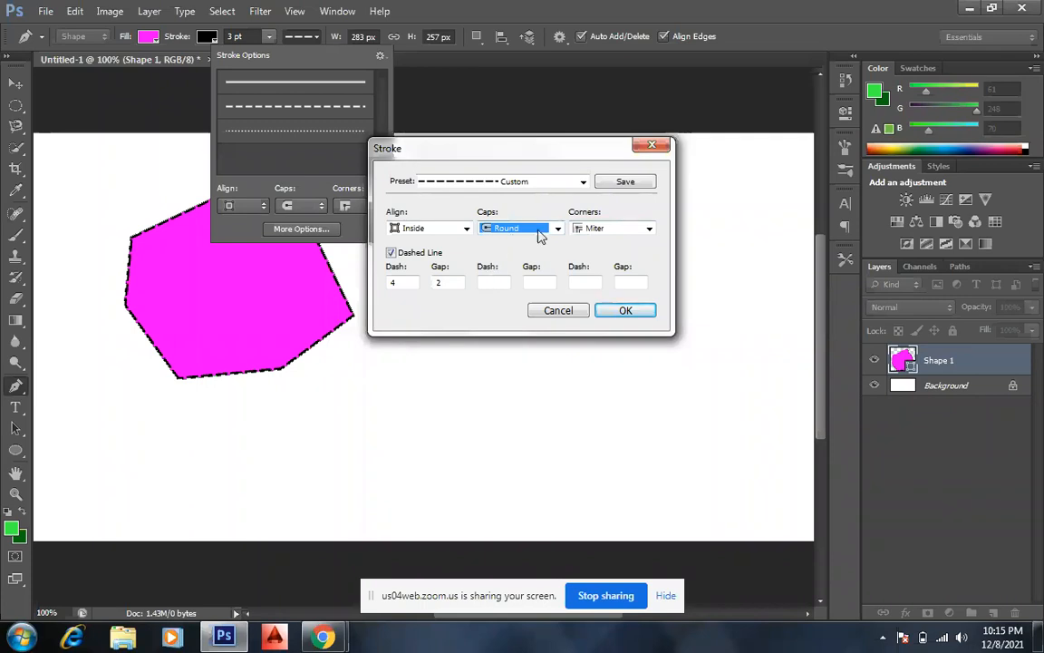
pyautogui.click(540, 234)
pyautogui.click(517, 270)
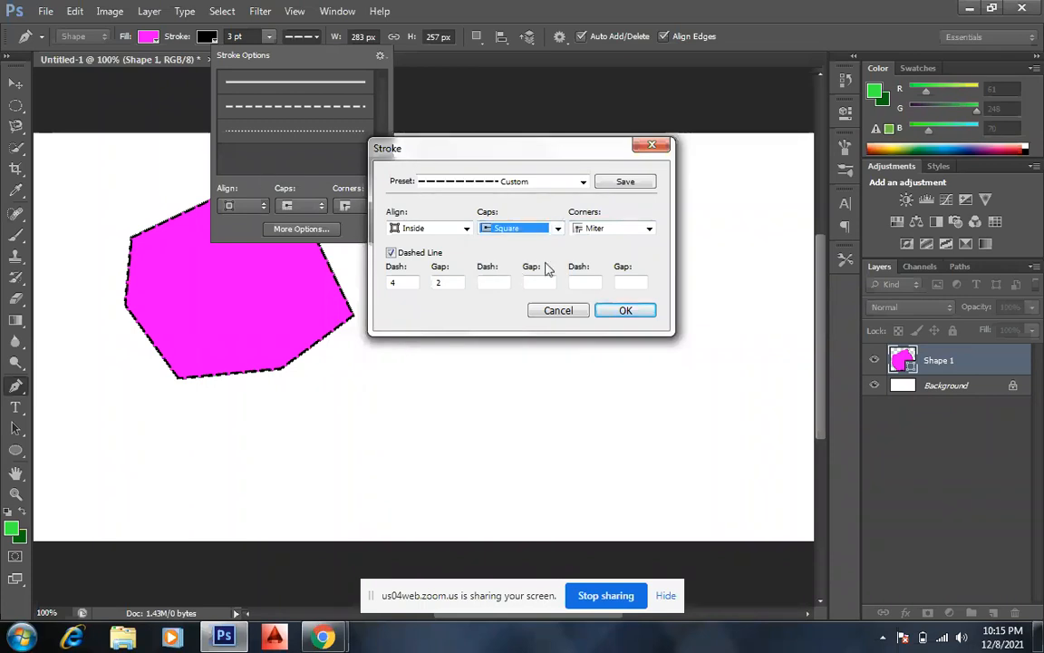
pyautogui.click(609, 314)
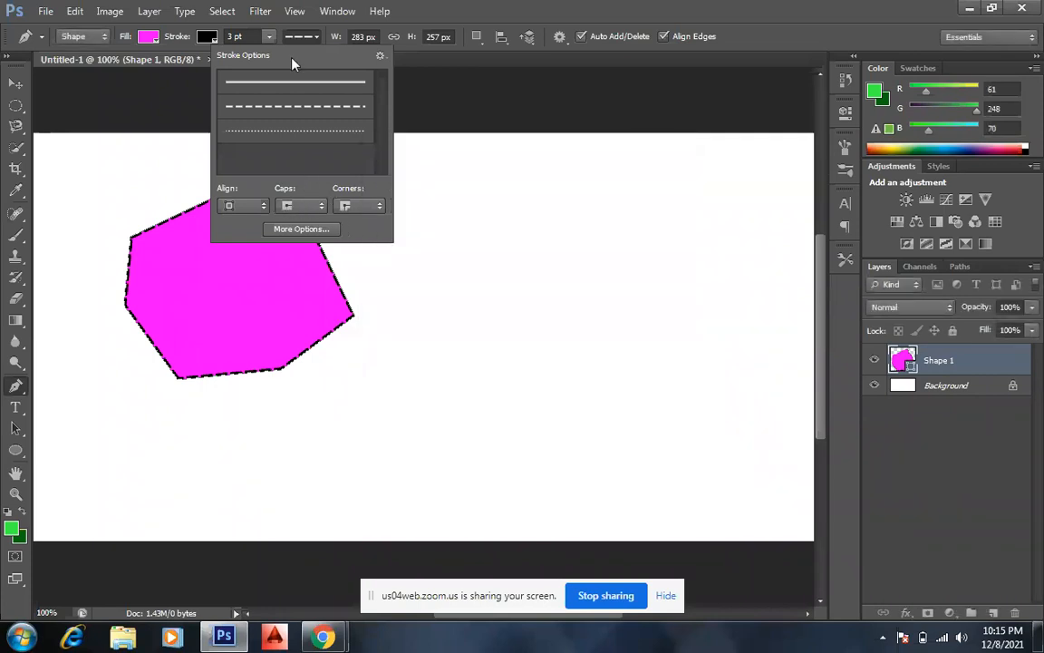
# Reapply the dashed stroke preset to the polygon, and switch its outline to the dotted preset.
pyautogui.click(291, 107)
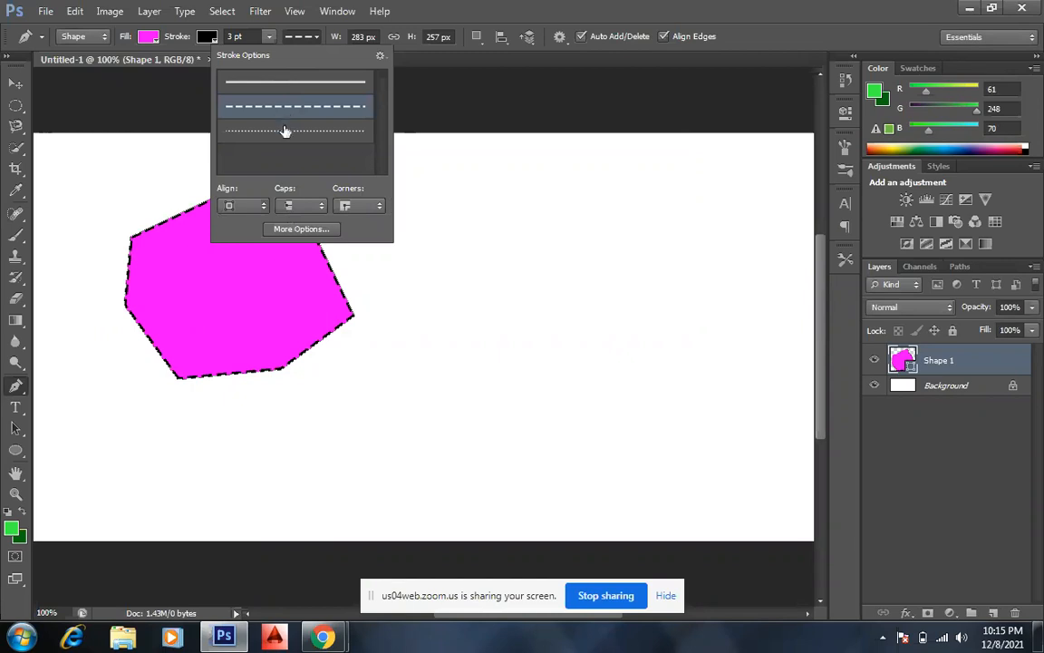
pyautogui.click(285, 130)
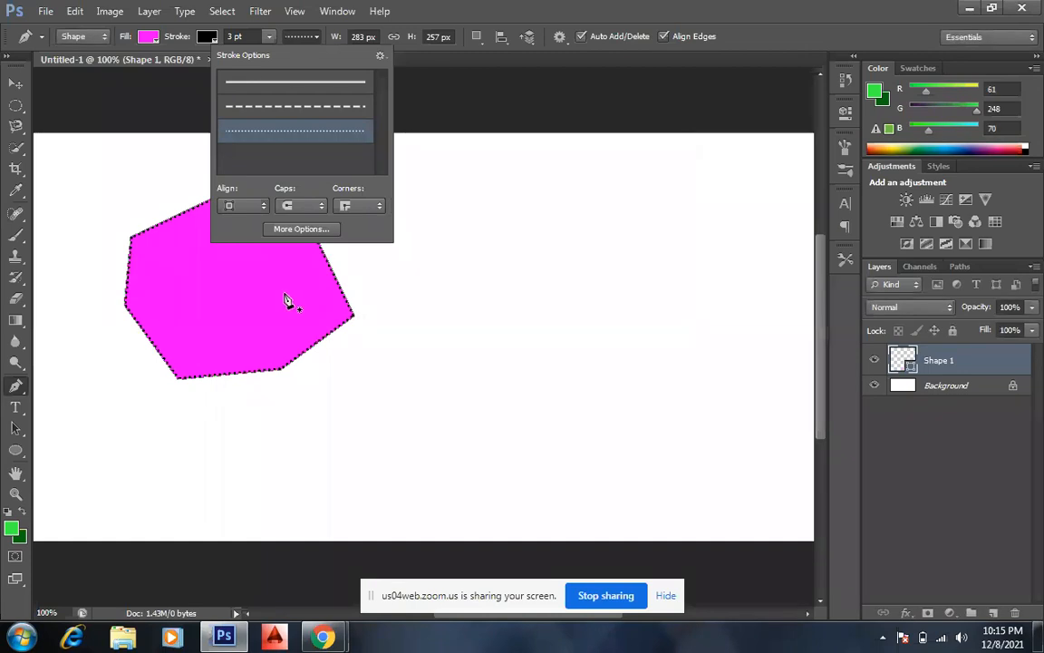
pyautogui.click(281, 37)
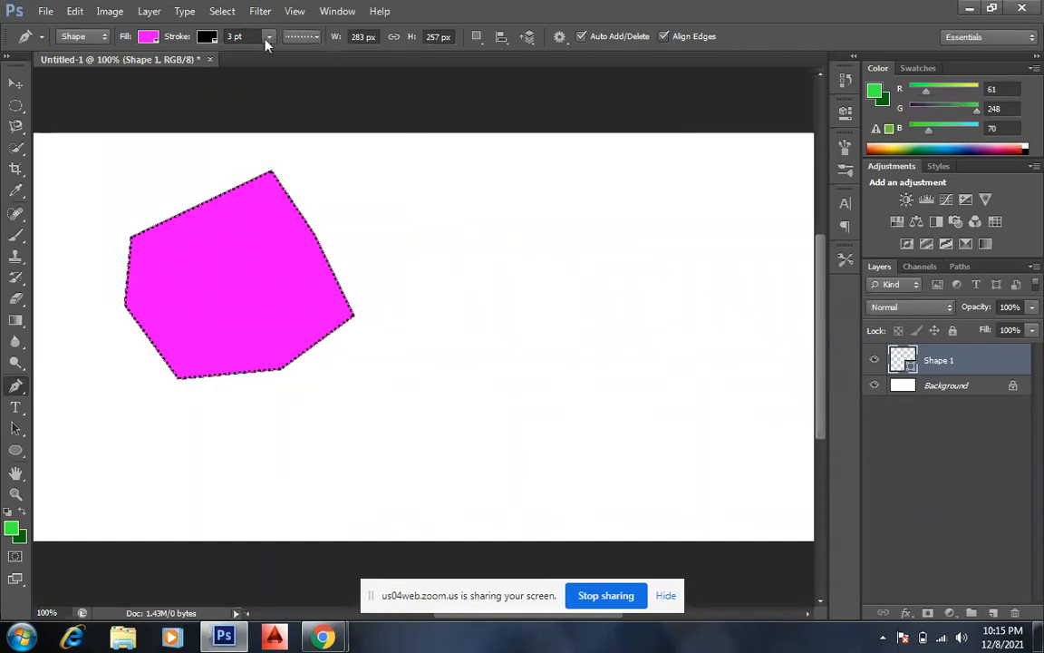
# Change the polygon's stroke to a continuous line and reduce its width to 0.99 pt.
pyautogui.click(269, 38)
pyautogui.click(293, 39)
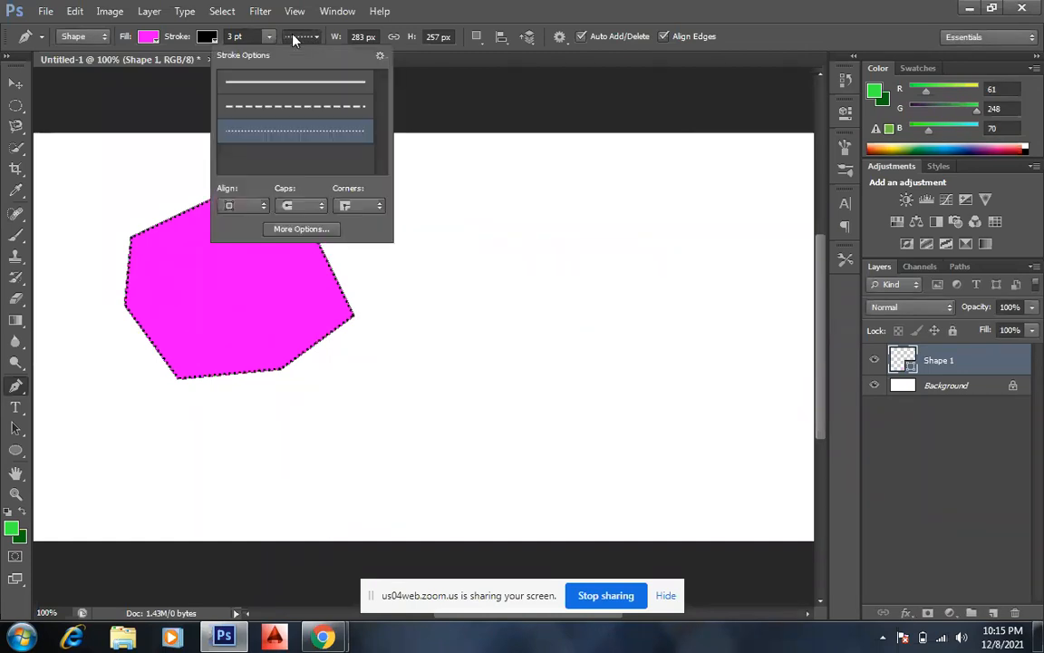
pyautogui.click(272, 84)
pyautogui.click(271, 36)
pyautogui.click(270, 37)
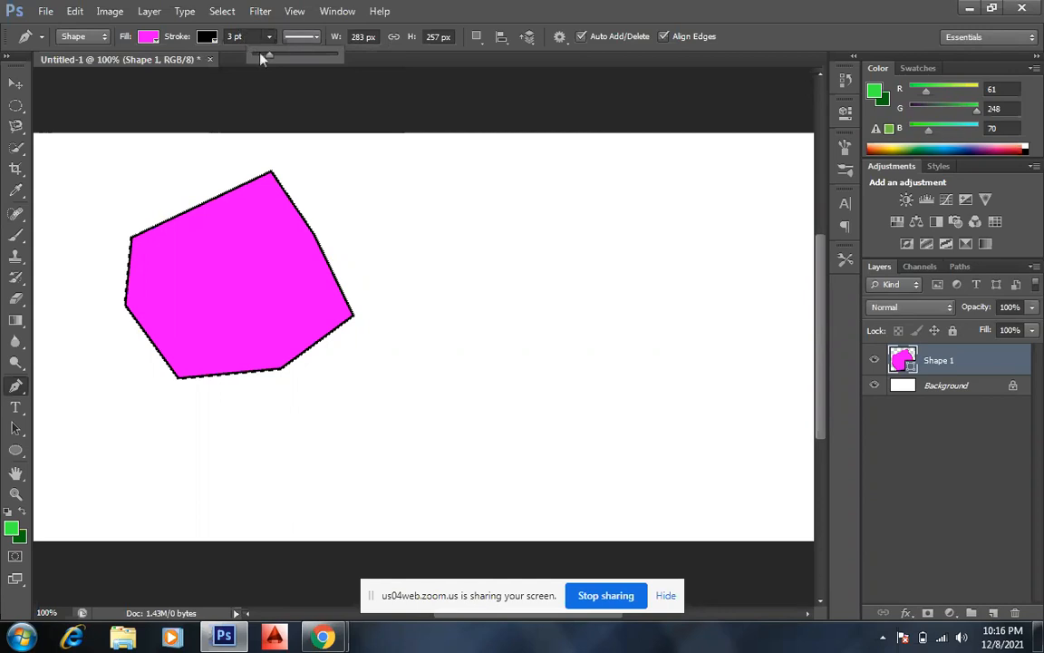
pyautogui.moveTo(268, 59)
pyautogui.mouseDown()
pyautogui.moveTo(316, 57)
pyautogui.moveTo(265, 55)
pyautogui.mouseUp()
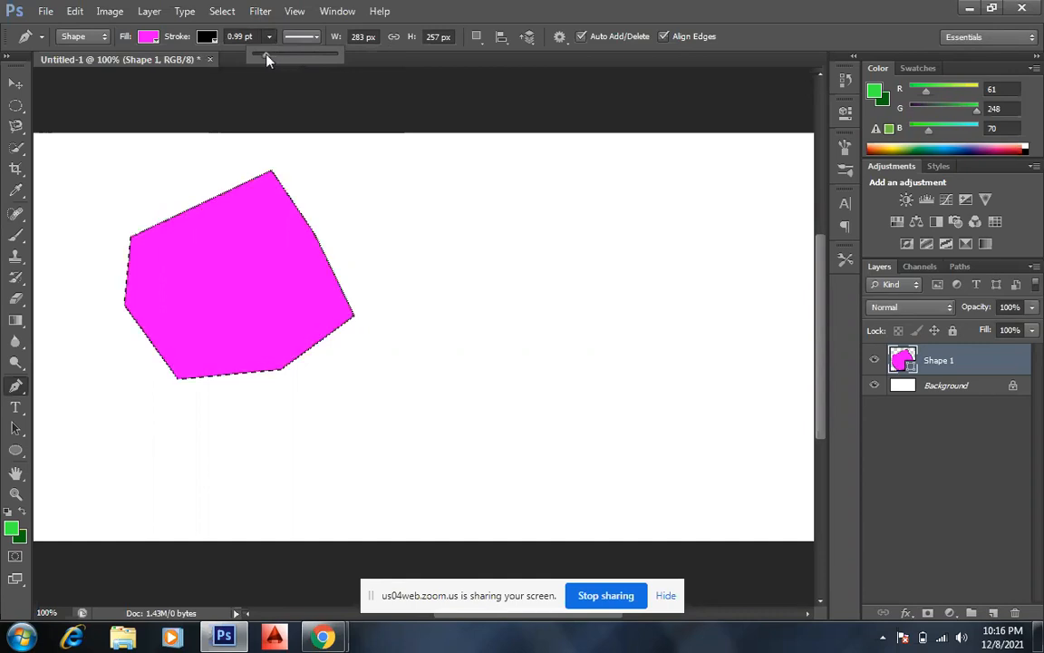
# Remove the stroke colour from the magenta polygon.
pyautogui.click(207, 41)
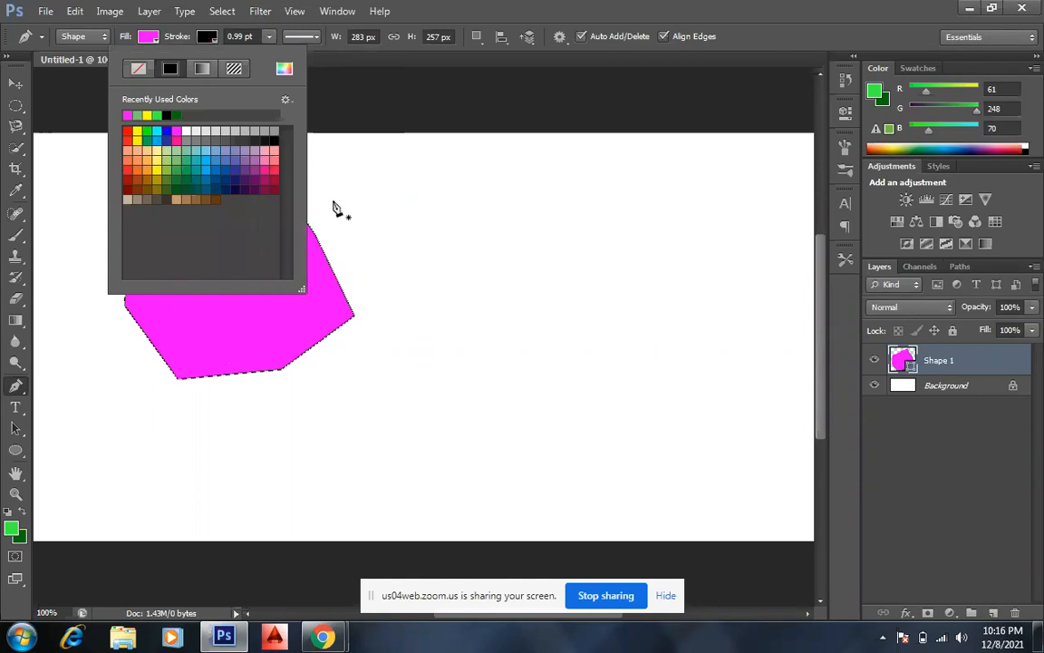
pyautogui.click(143, 70)
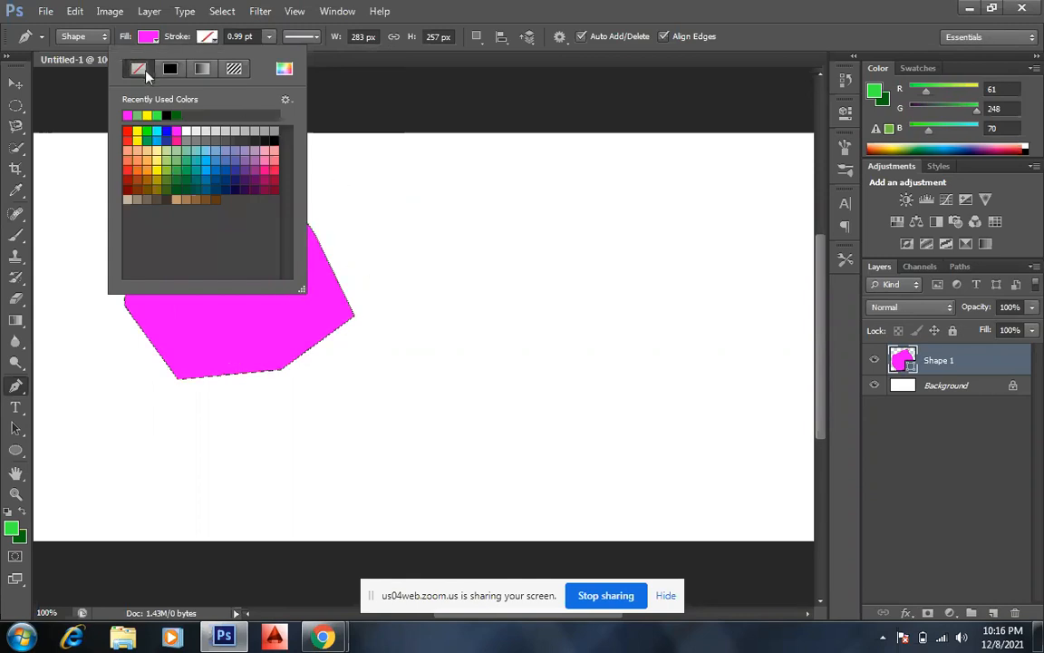
pyautogui.click(209, 38)
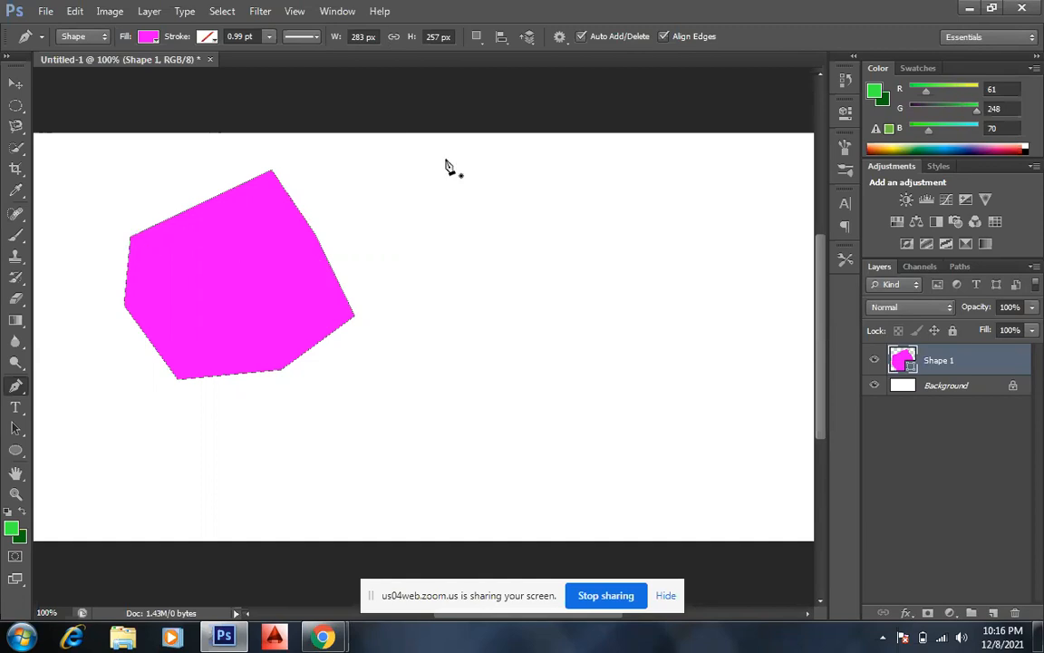
# Draw a closed four-point shape about 162 by 127 px to the right of the polygon and set its fill to none.
pyautogui.click(518, 186)
pyautogui.click(433, 246)
pyautogui.click(496, 290)
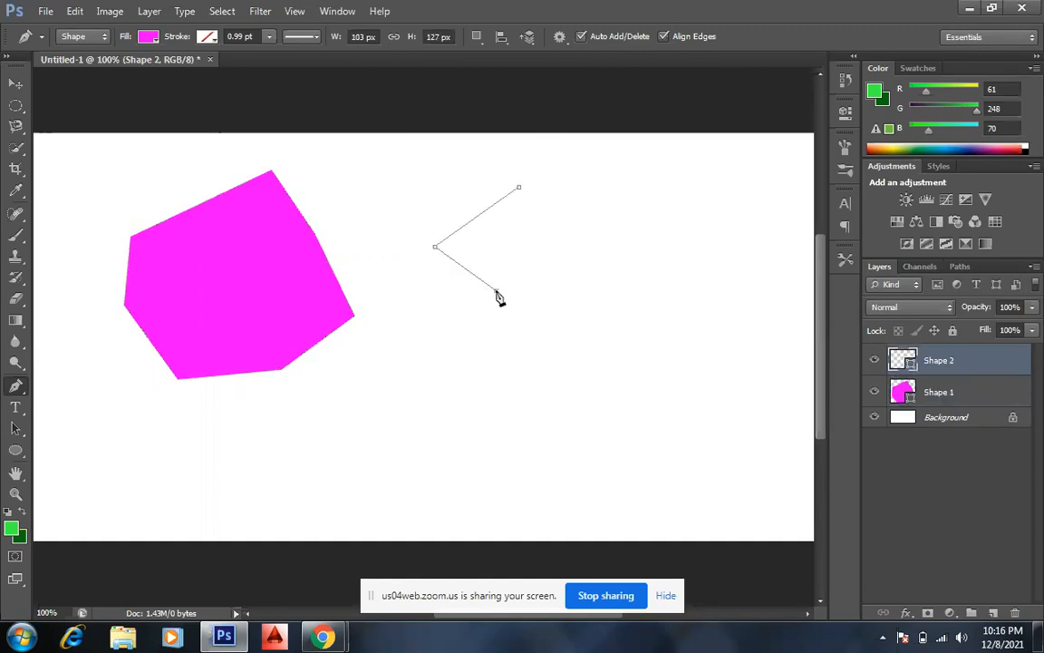
pyautogui.click(566, 224)
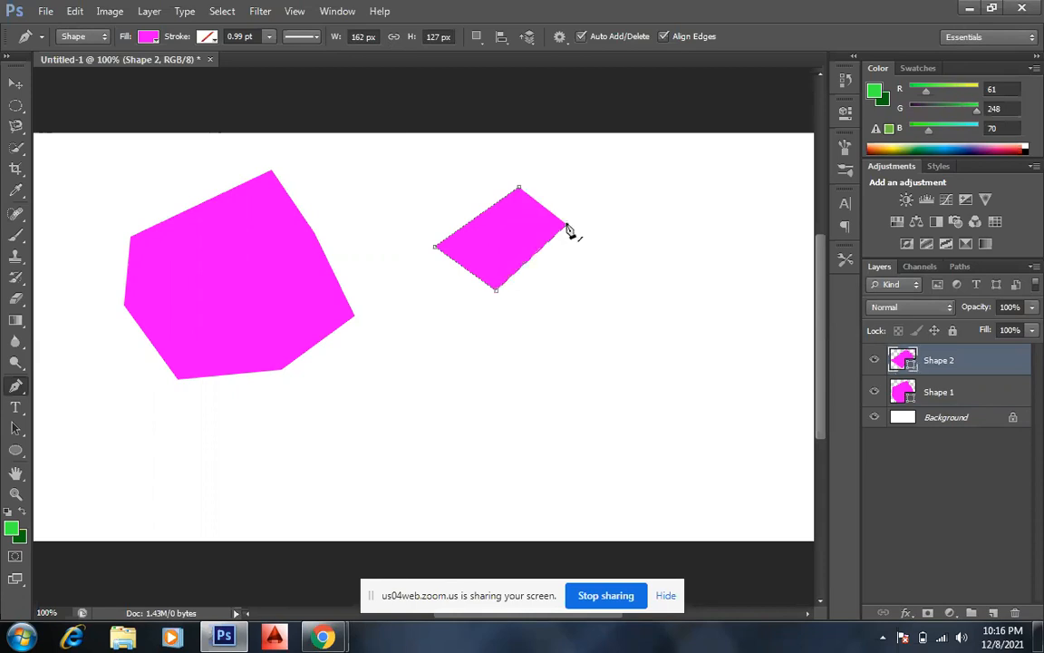
pyautogui.click(519, 195)
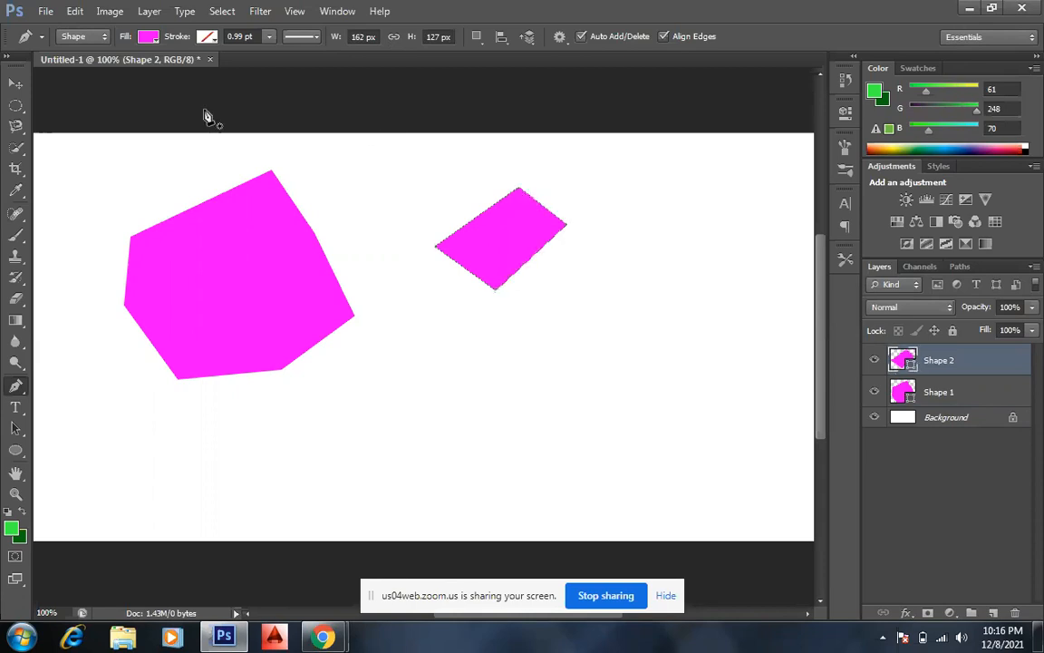
pyautogui.click(145, 36)
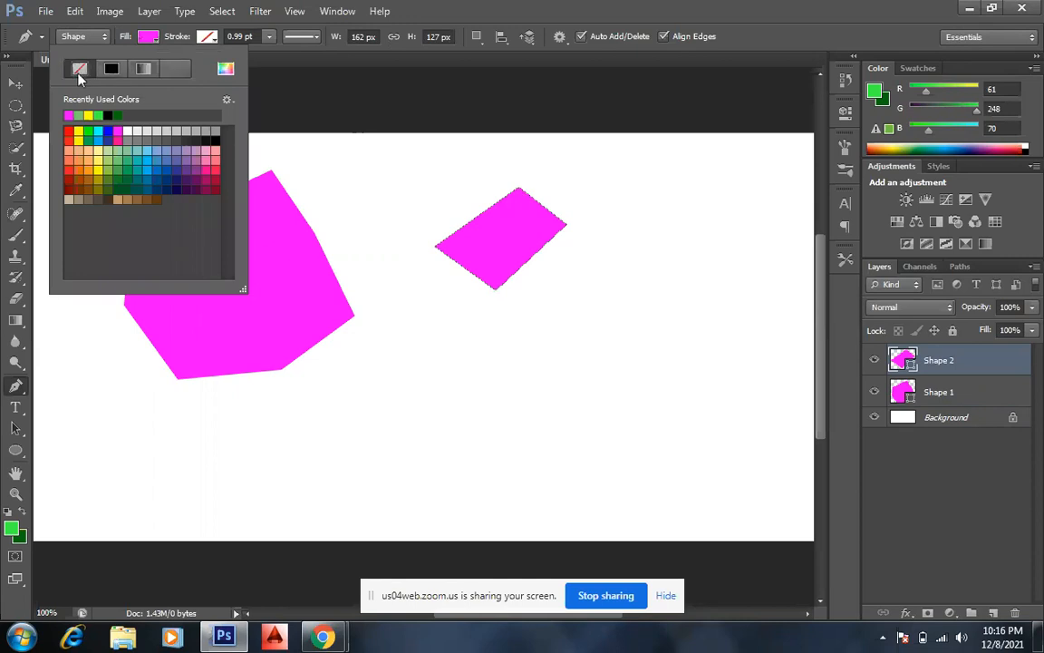
pyautogui.click(78, 68)
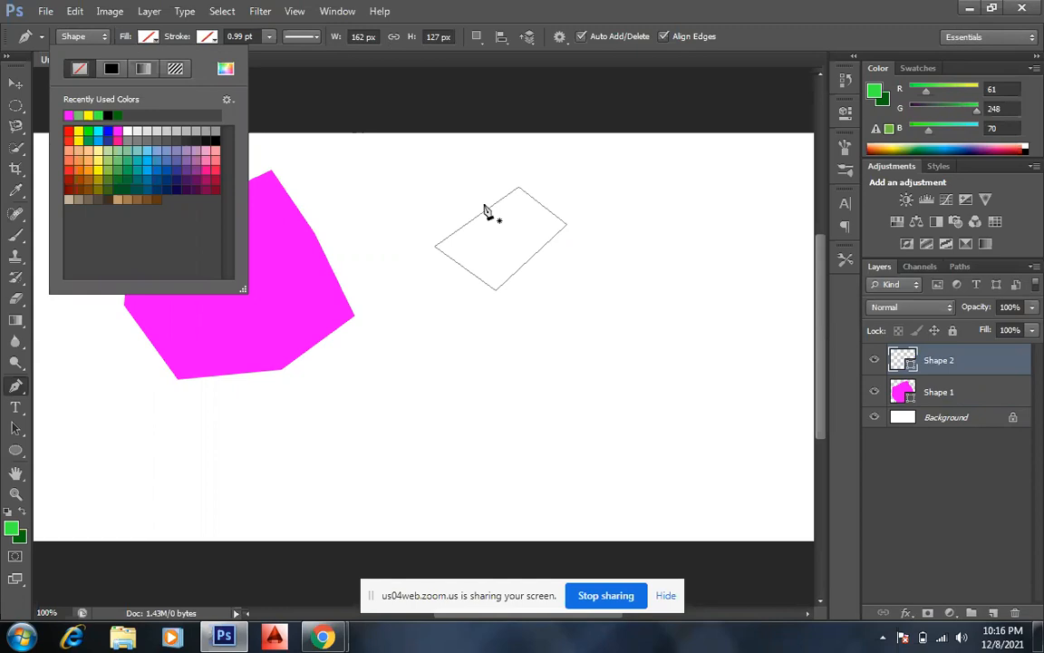
# Set the fill of the four-point shape beside the magenta polygon to yellow.
pyautogui.click(152, 36)
pyautogui.click(150, 37)
pyautogui.click(89, 114)
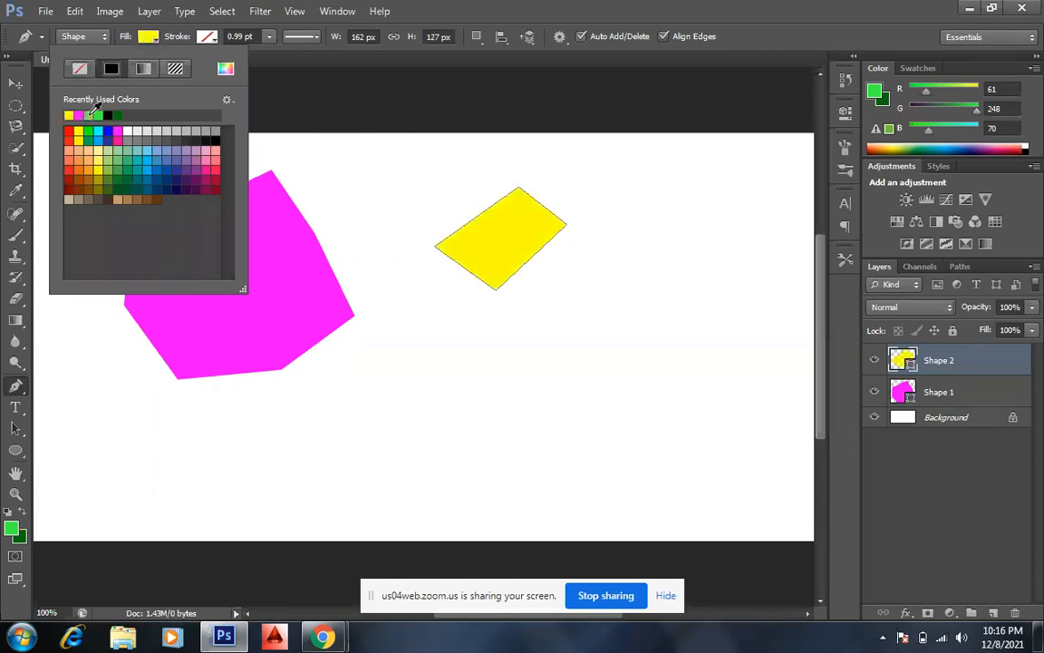
pyautogui.click(152, 39)
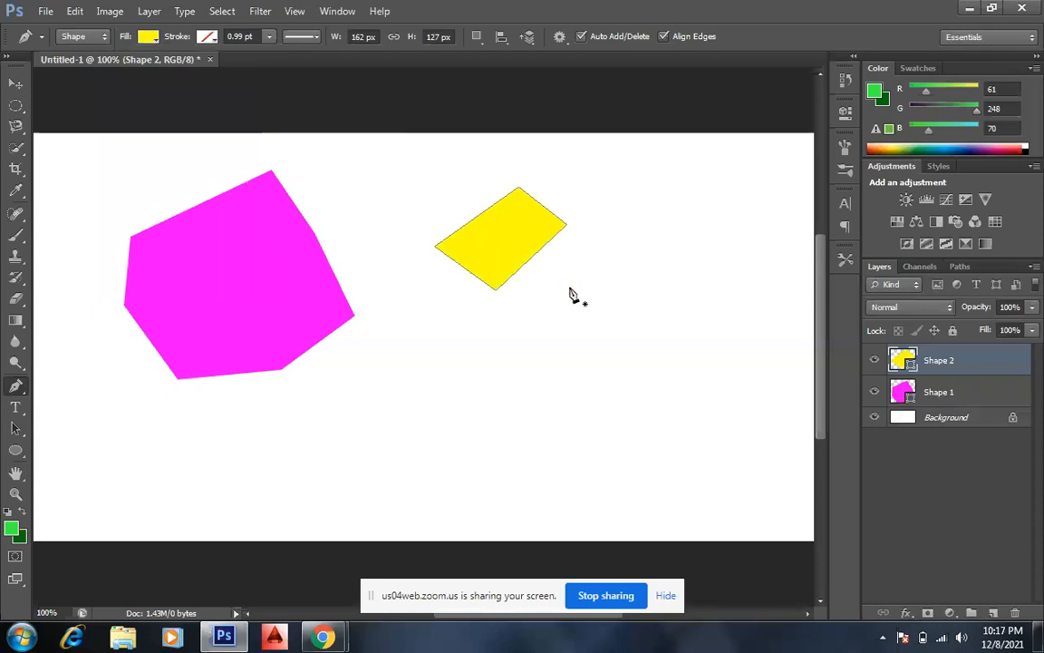
# Start a shape below the yellow quadrilateral with three anchor points, curving the second and third and removing the second point's outgoing handle.
pyautogui.click(625, 303)
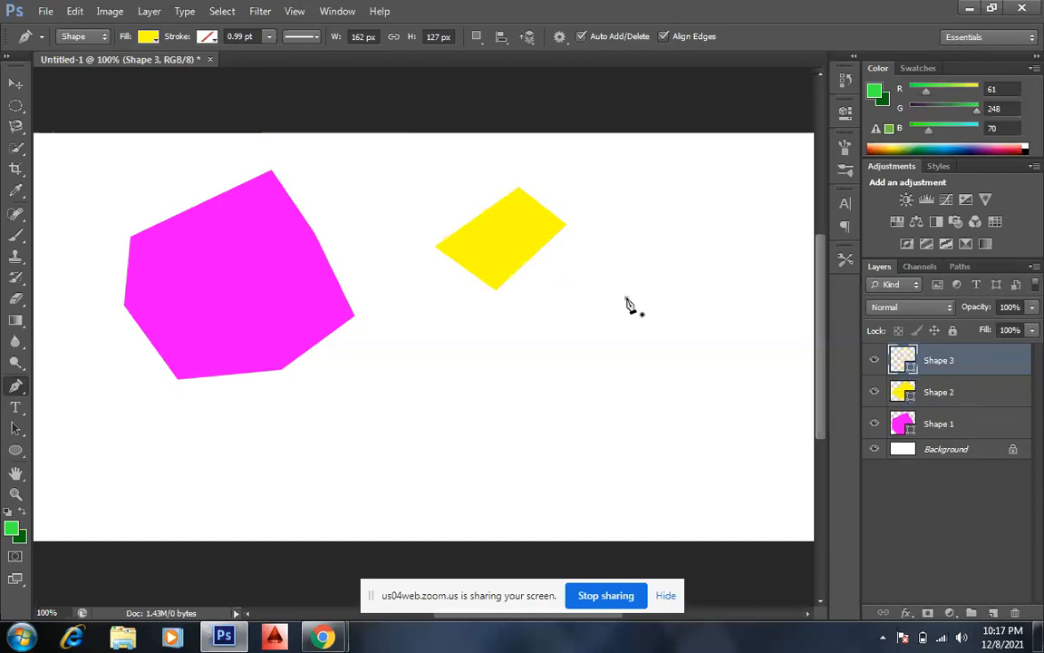
pyautogui.click(545, 347)
pyautogui.moveTo(546, 349); pyautogui.dragTo(536, 434)
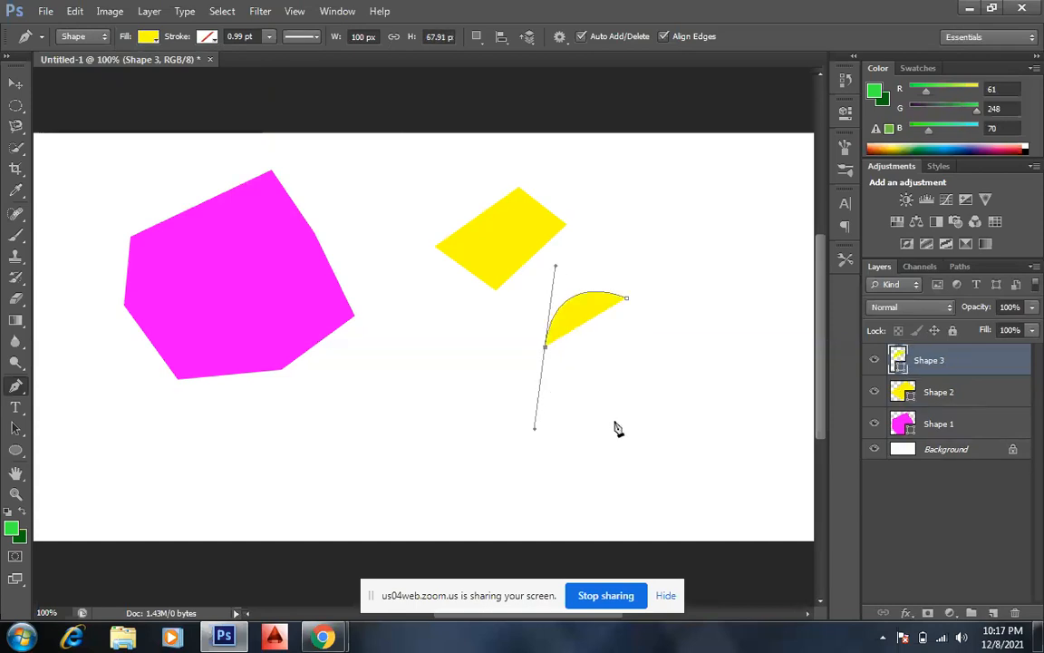
pyautogui.click(547, 349)
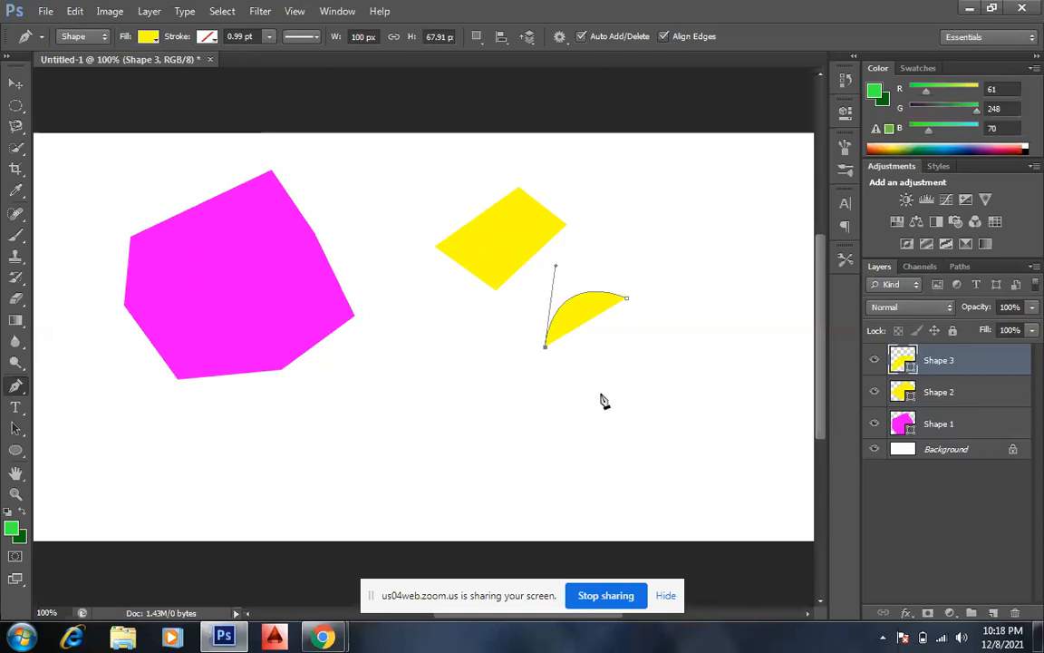
pyautogui.moveTo(602, 396); pyautogui.dragTo(714, 351)
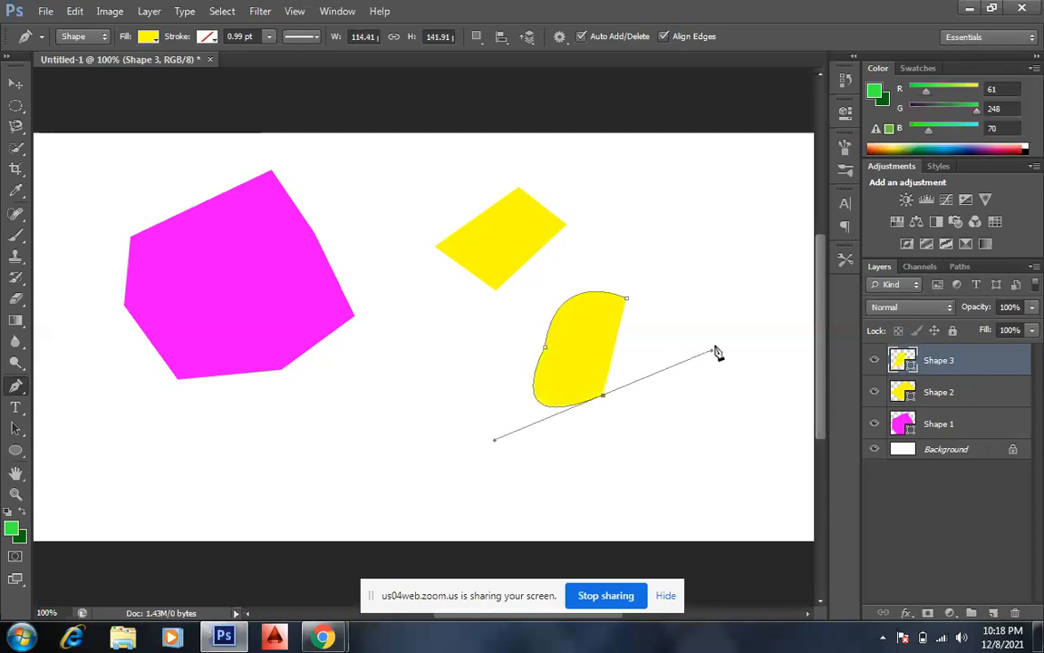
pyautogui.click(655, 370)
pyautogui.click(653, 369)
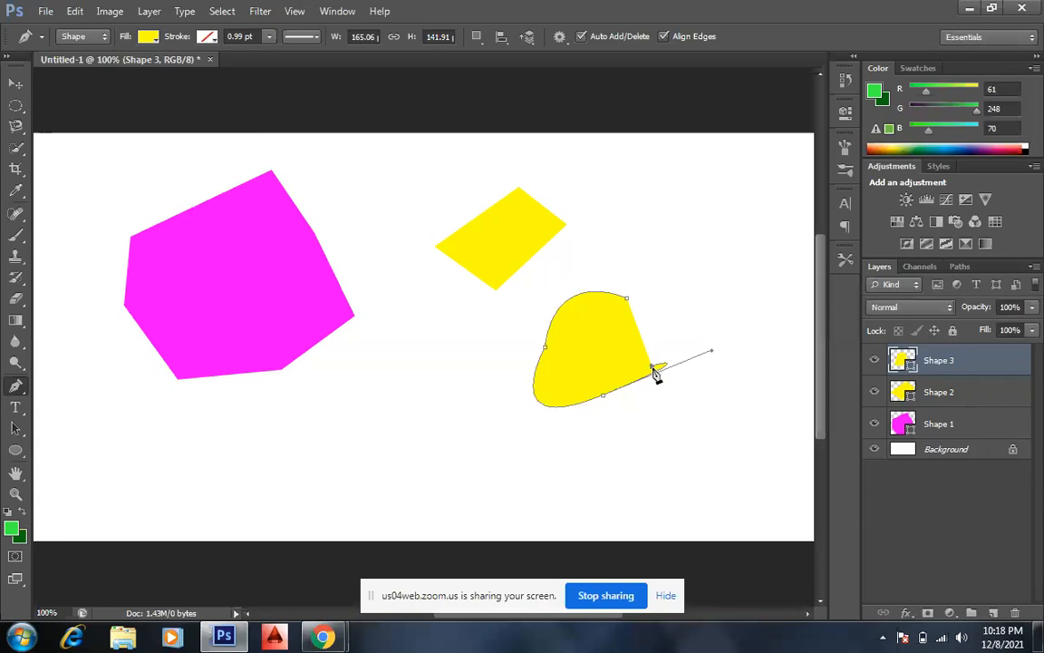
pyautogui.press('Delete')
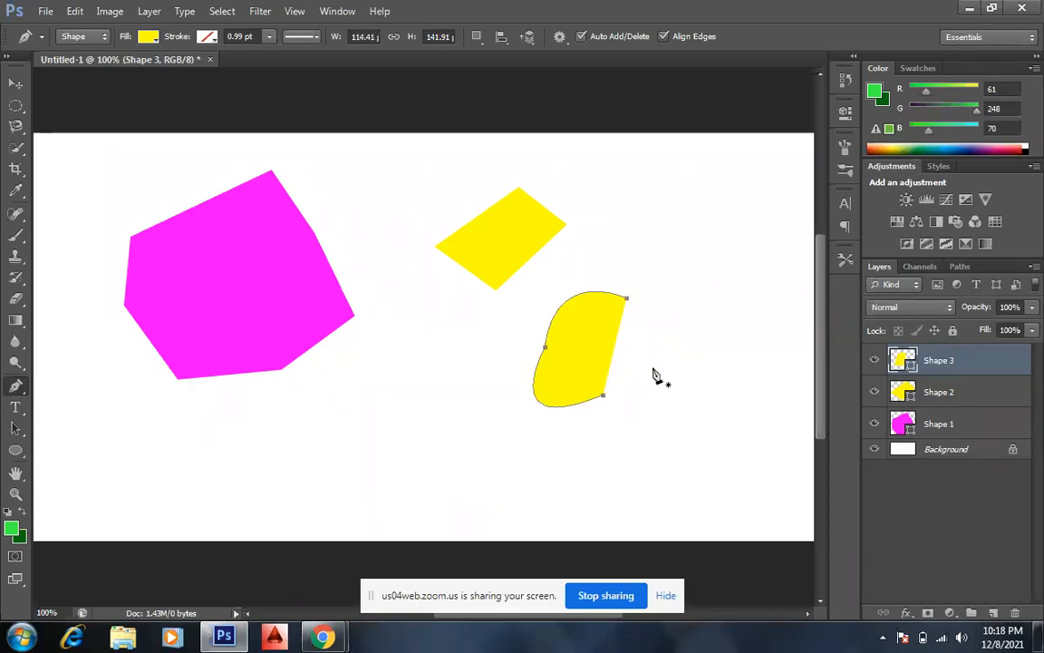
pyautogui.moveTo(637, 378)
pyautogui.mouseDown()
pyautogui.moveTo(647, 373)
pyautogui.moveTo(638, 375)
pyautogui.mouseUp()
pyautogui.hotkey('ctrl', 'z')
# Remove the third point's outgoing handle, add a slightly curved fourth point, and close the shape with a curve at about 180 by 142 px.
pyautogui.click(602, 397)
pyautogui.click(604, 397)
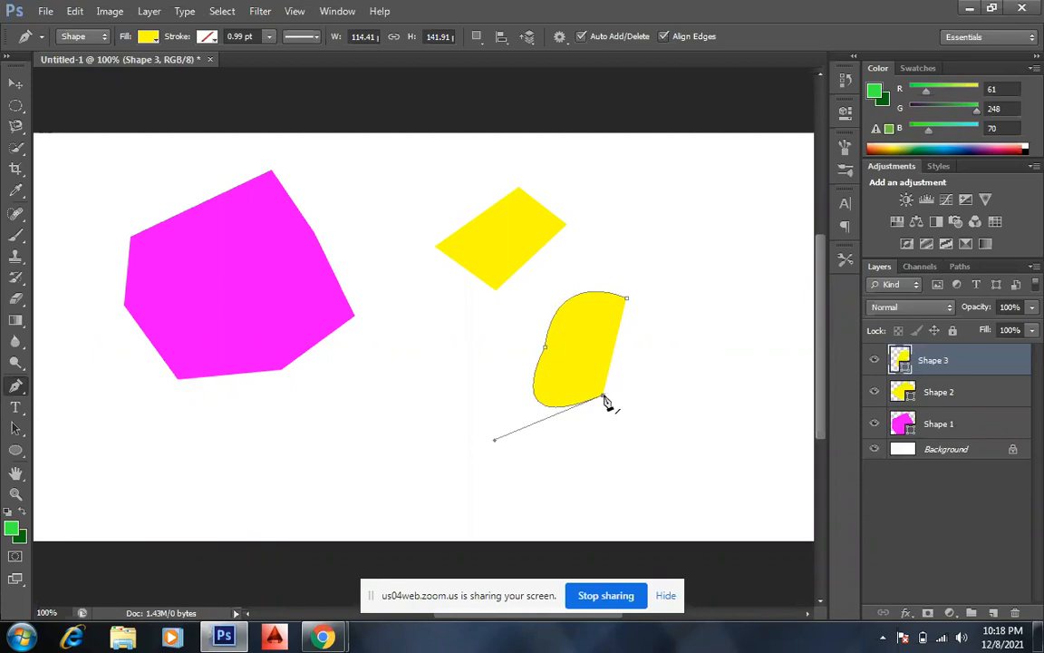
pyautogui.click(645, 368)
pyautogui.moveTo(650, 366); pyautogui.dragTo(662, 359)
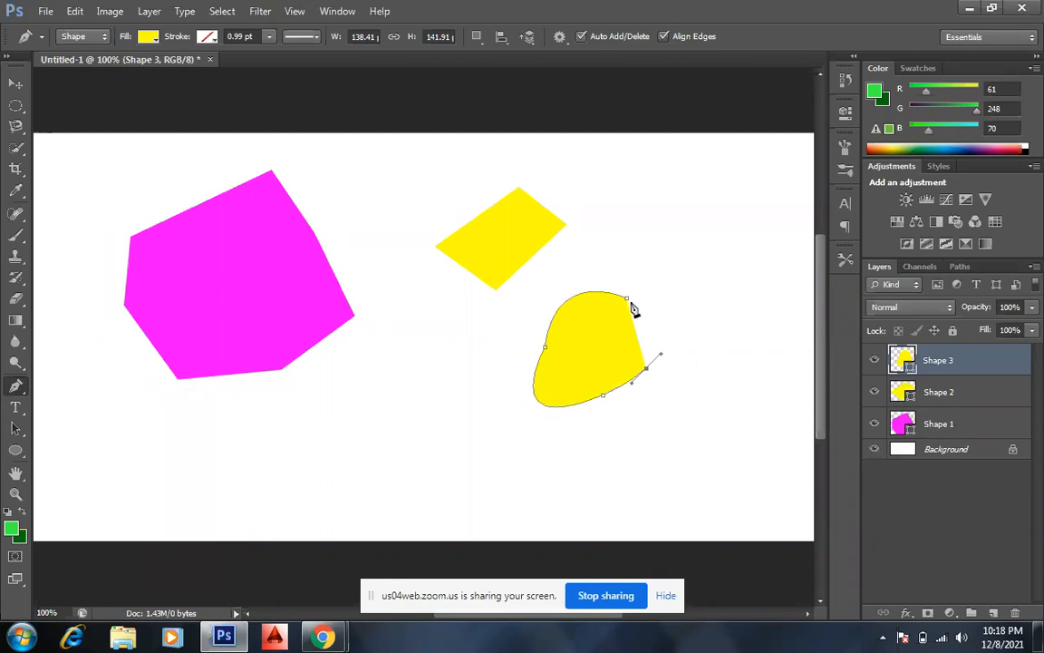
pyautogui.moveTo(628, 302); pyautogui.dragTo(534, 321)
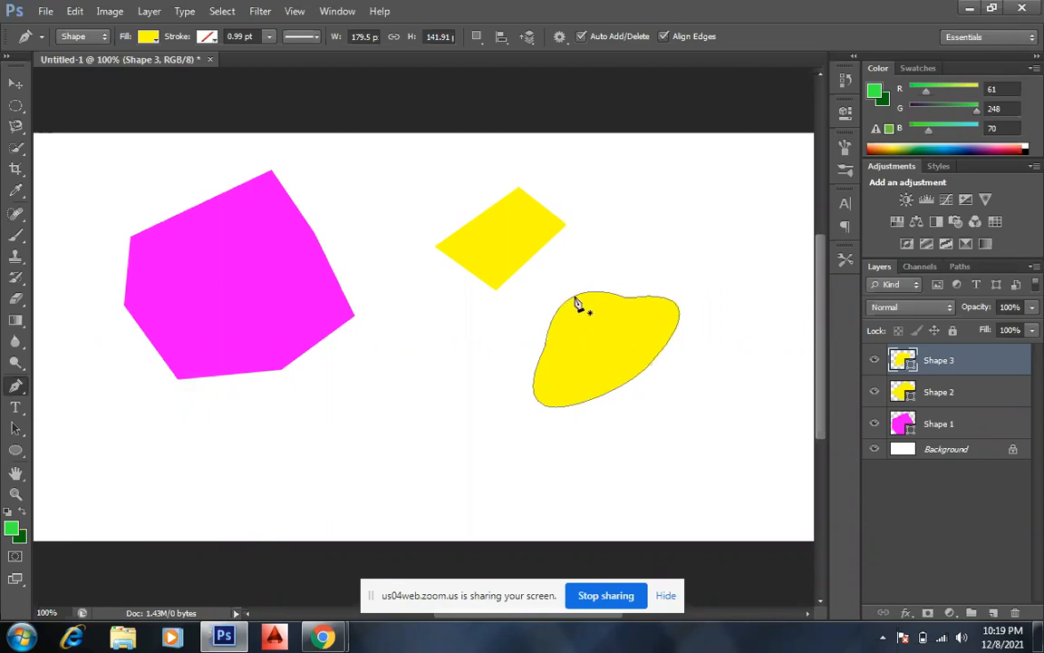
pyautogui.click(544, 346)
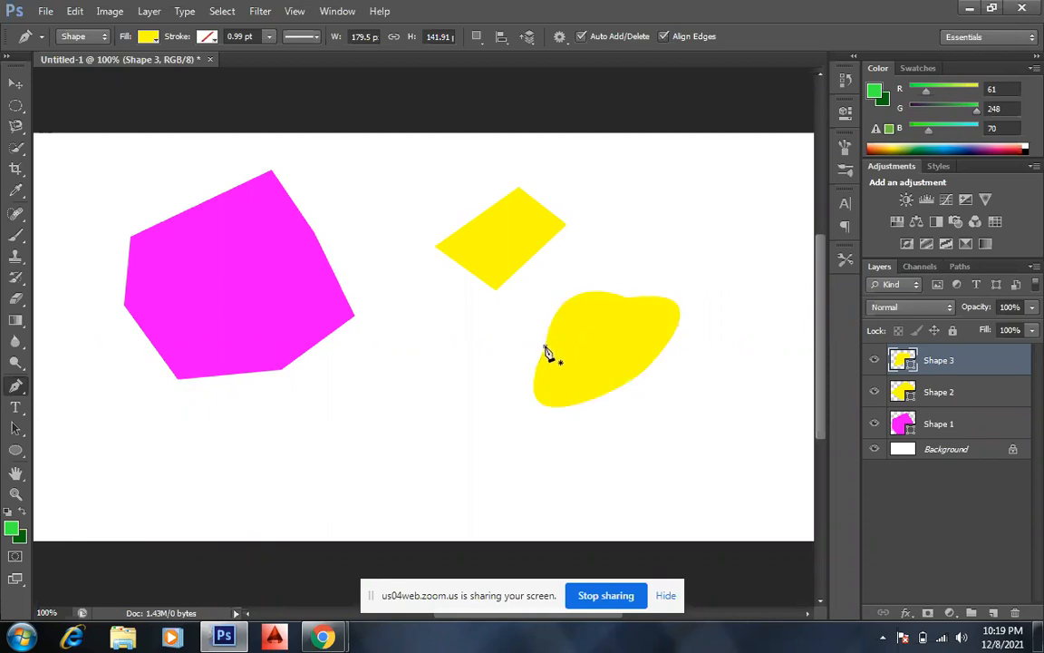
pyautogui.click(544, 347)
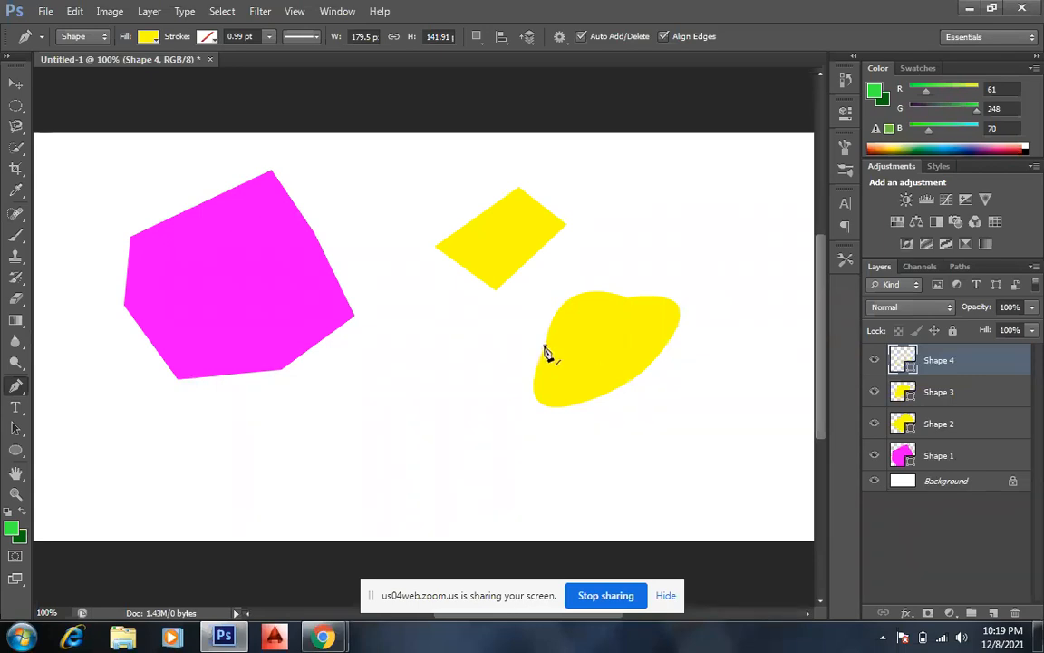
pyautogui.click(535, 378)
pyautogui.moveTo(986, 363); pyautogui.dragTo(1020, 617)
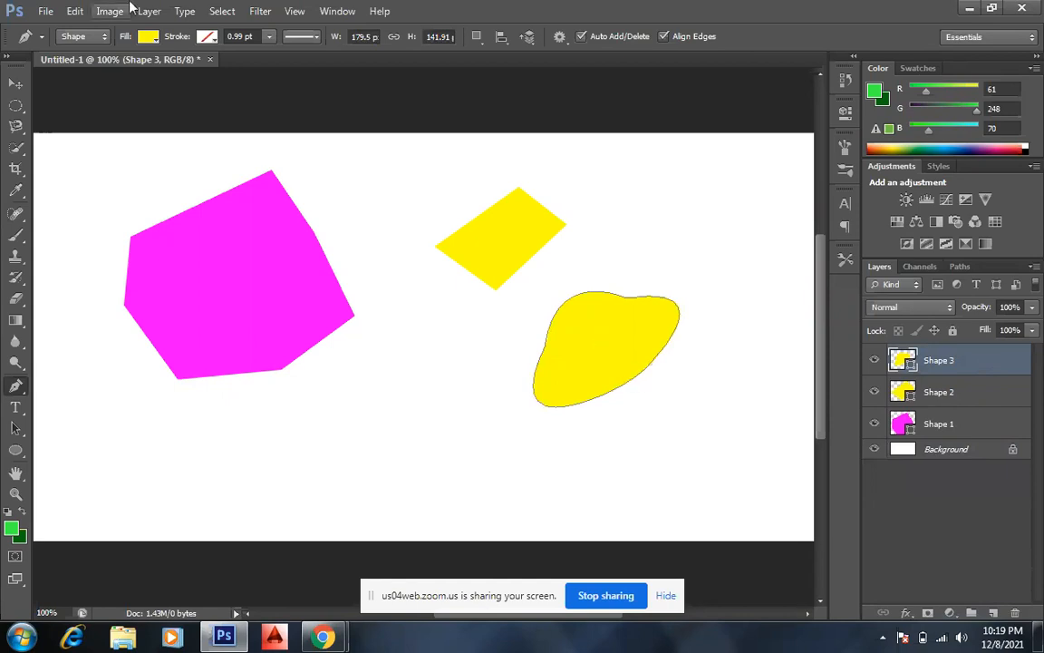
# Try a magenta fill on the closed curved shape and change it to teal.
pyautogui.click(129, 38)
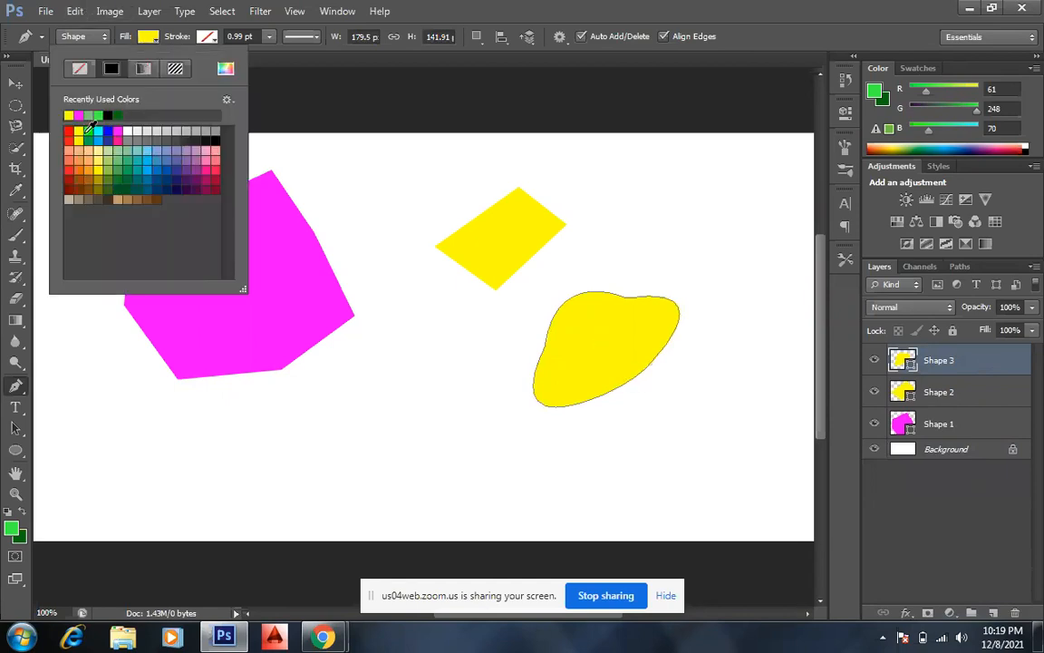
pyautogui.click(78, 114)
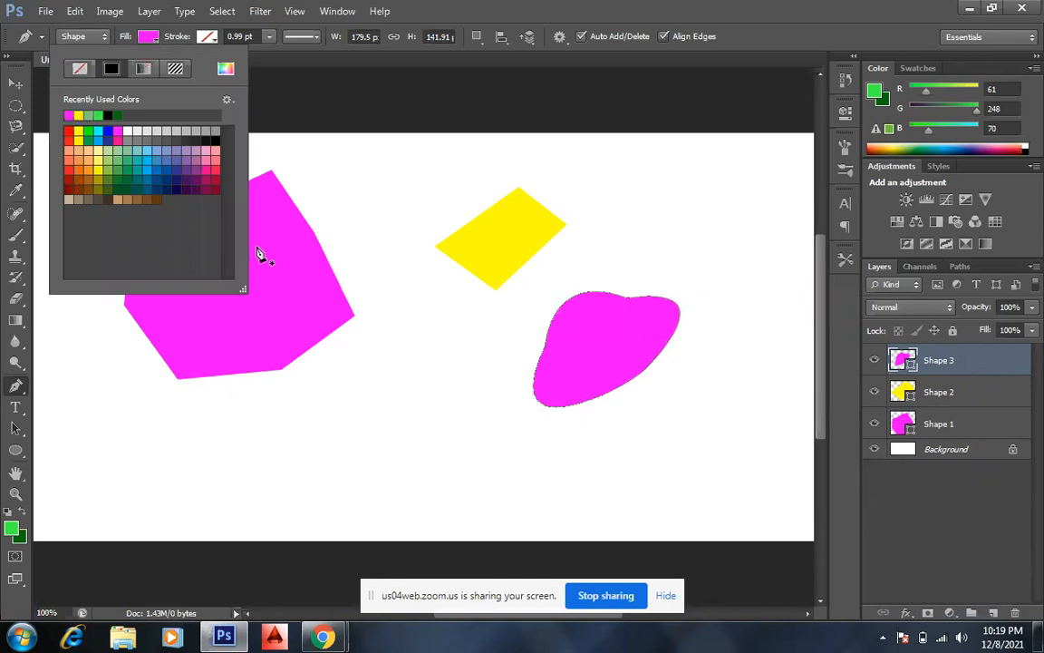
pyautogui.click(141, 164)
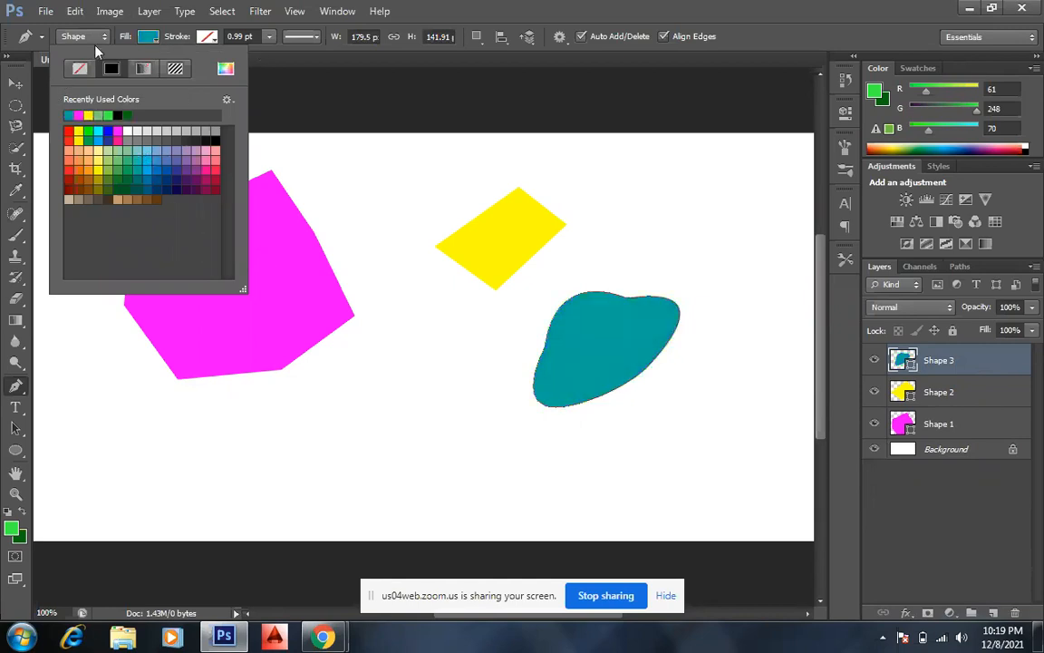
pyautogui.click(150, 37)
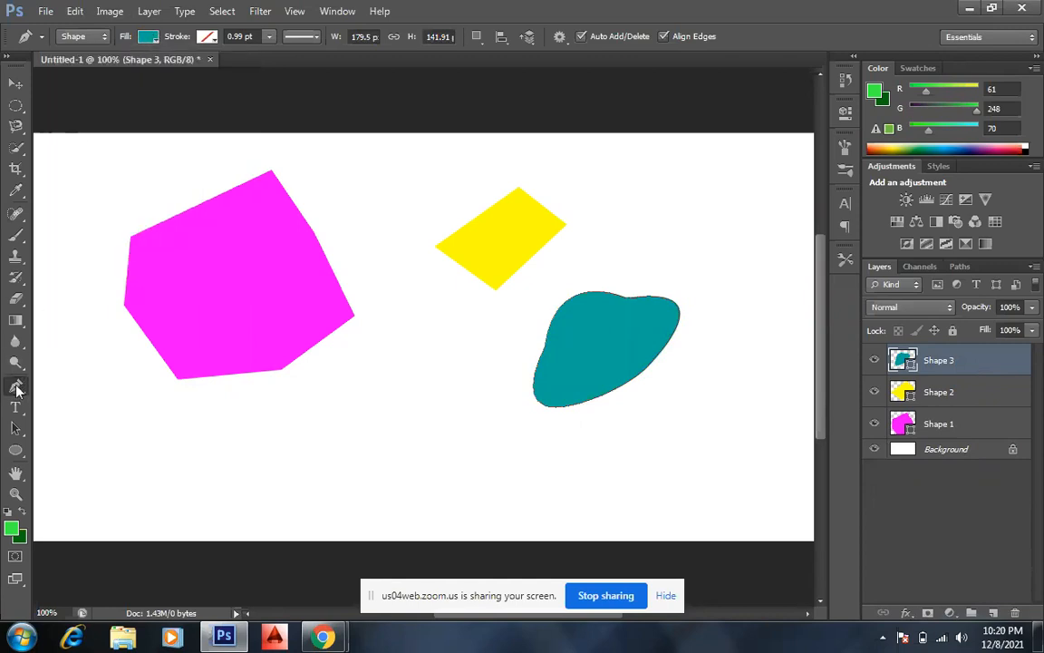
# Draw a closed freehand shape about 245 by 262 px between the magenta polygon and the teal shape with the Freeform Pen tool.
pyautogui.click(16, 388)
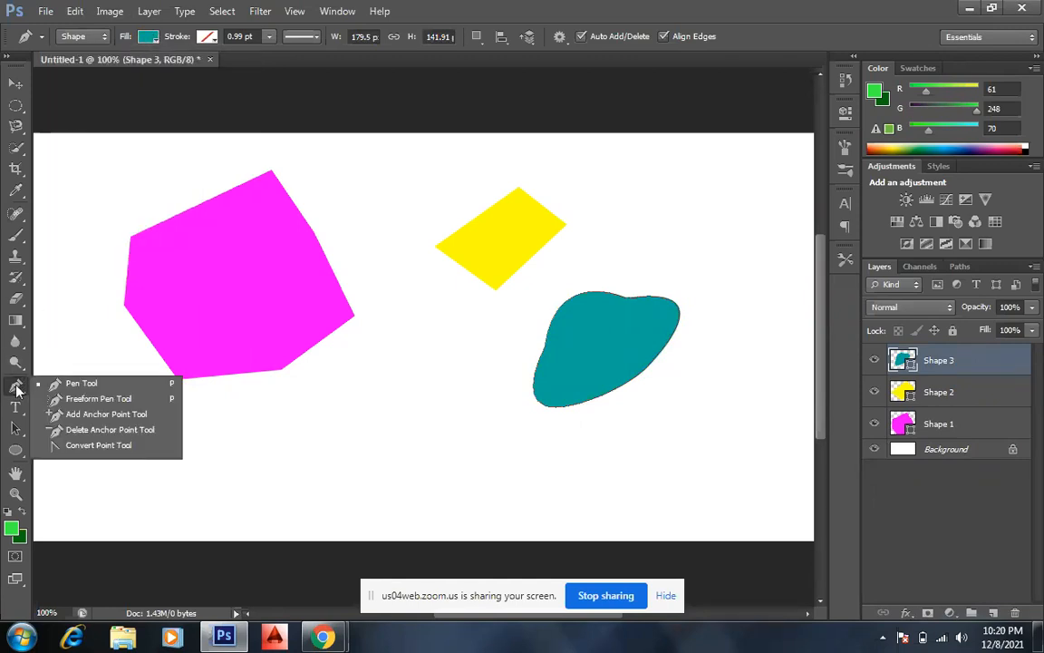
pyautogui.click(81, 401)
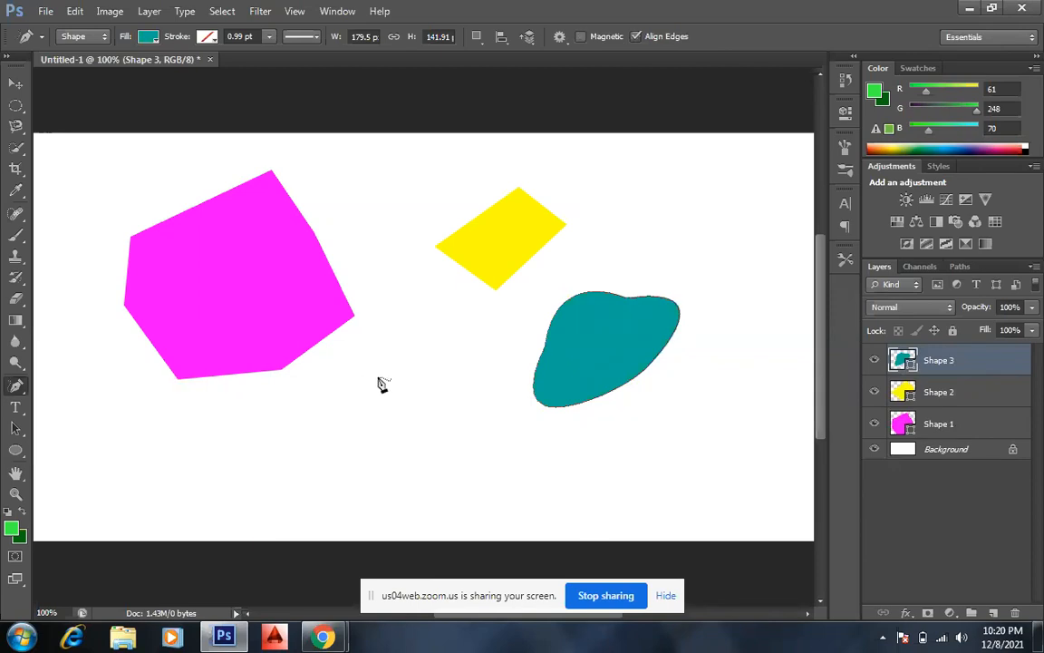
pyautogui.moveTo(378, 375)
pyautogui.mouseDown()
pyautogui.moveTo(339, 361)
pyautogui.moveTo(287, 400)
pyautogui.moveTo(299, 488)
pyautogui.moveTo(443, 459)
pyautogui.moveTo(471, 422)
pyautogui.moveTo(466, 313)
pyautogui.moveTo(436, 313)
pyautogui.moveTo(433, 346)
pyautogui.moveTo(415, 290)
pyautogui.moveTo(382, 289)
pyautogui.moveTo(394, 326)
pyautogui.moveTo(359, 326)
pyautogui.moveTo(389, 357)
pyautogui.moveTo(380, 385)
pyautogui.mouseUp()
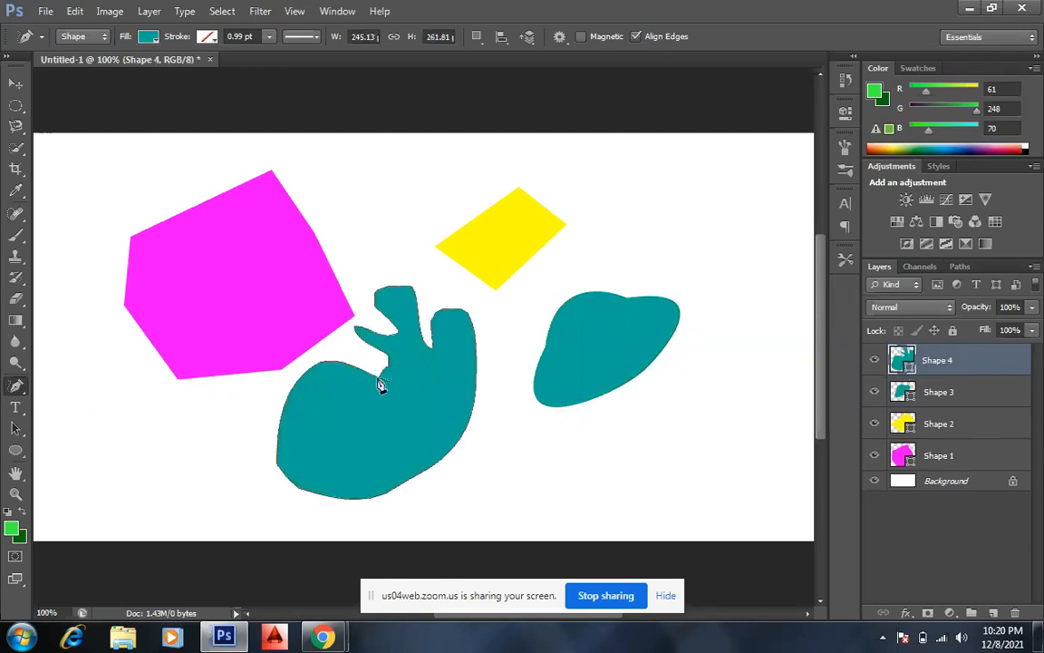
# Draw a roughly triangular freeform shape about 174 by 98 px below the magenta polygon and undo it.
pyautogui.moveTo(187, 418)
pyautogui.mouseDown()
pyautogui.moveTo(106, 497)
pyautogui.moveTo(248, 488)
pyautogui.moveTo(209, 463)
pyautogui.moveTo(190, 424)
pyautogui.mouseUp()
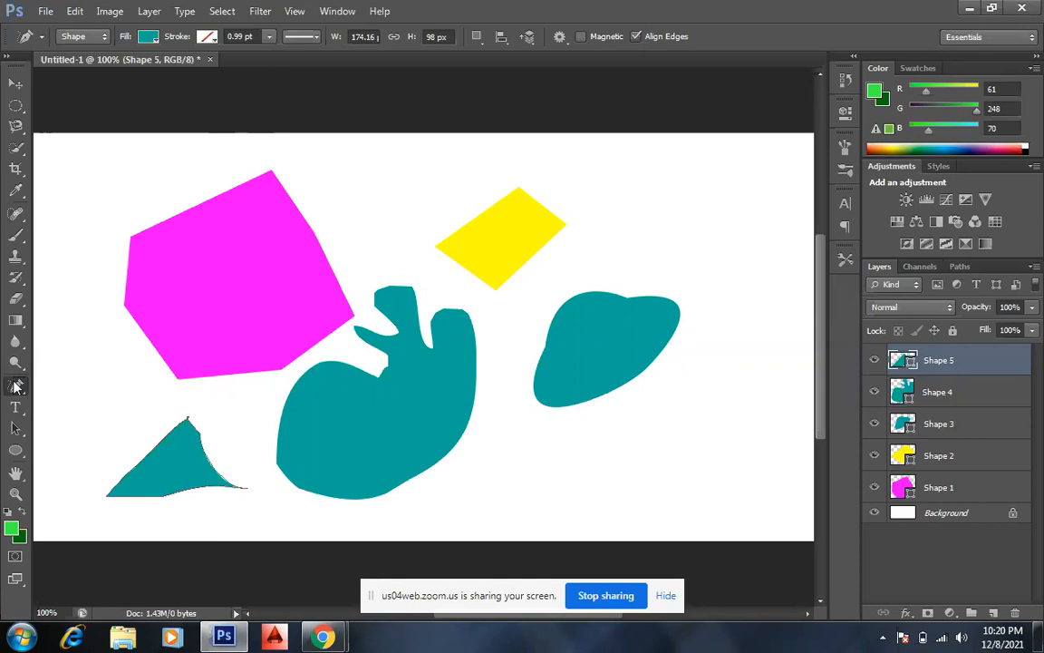
pyautogui.hotkey('ctrl', 'z')
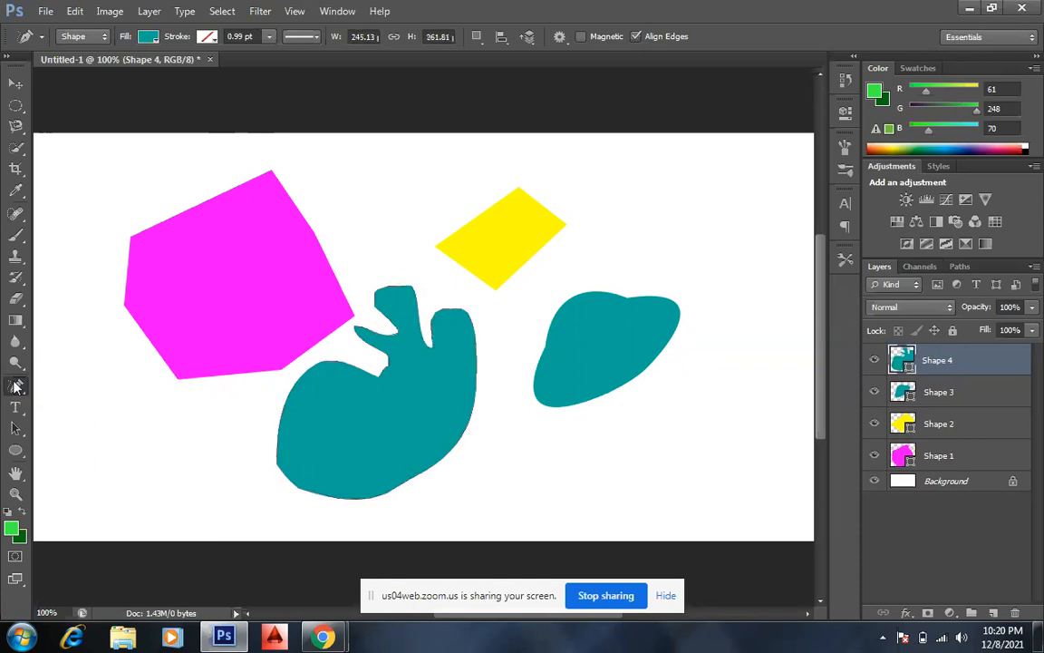
# Group the four shape layers and delete the group, keeping only the Background layer.
pyautogui.keyDown('ctrl'); pyautogui.click(976, 392); pyautogui.keyUp('ctrl')
pyautogui.keyDown('ctrl'); pyautogui.click(975, 423); pyautogui.keyUp('ctrl')
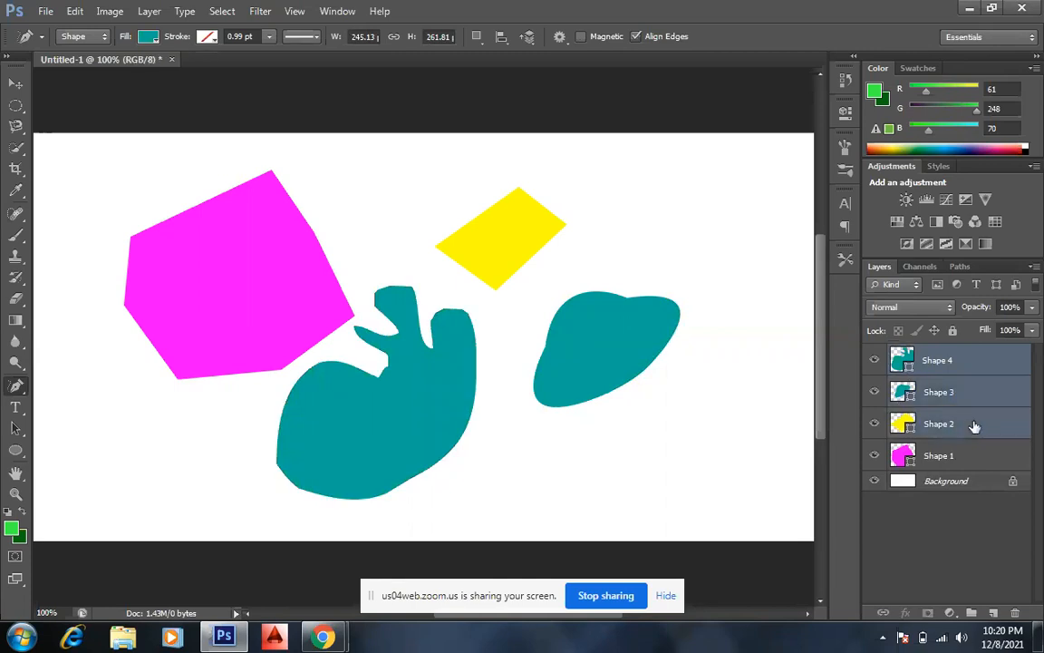
pyautogui.keyDown('ctrl'); pyautogui.click(971, 456); pyautogui.keyUp('ctrl')
pyautogui.hotkey('ctrl', 'g')
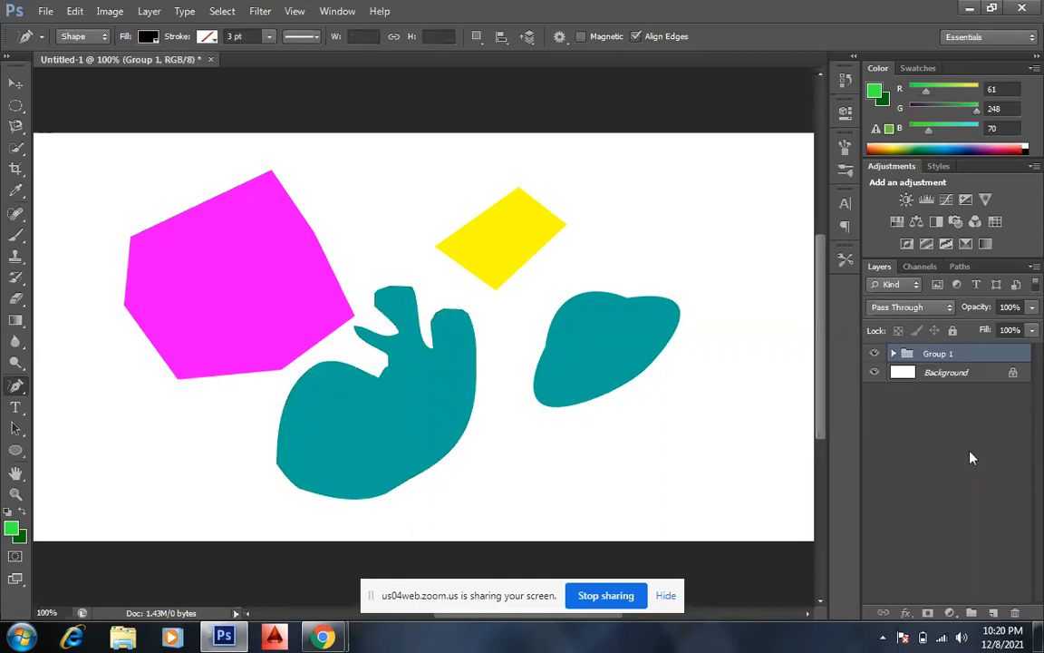
pyautogui.moveTo(975, 354); pyautogui.dragTo(1013, 607)
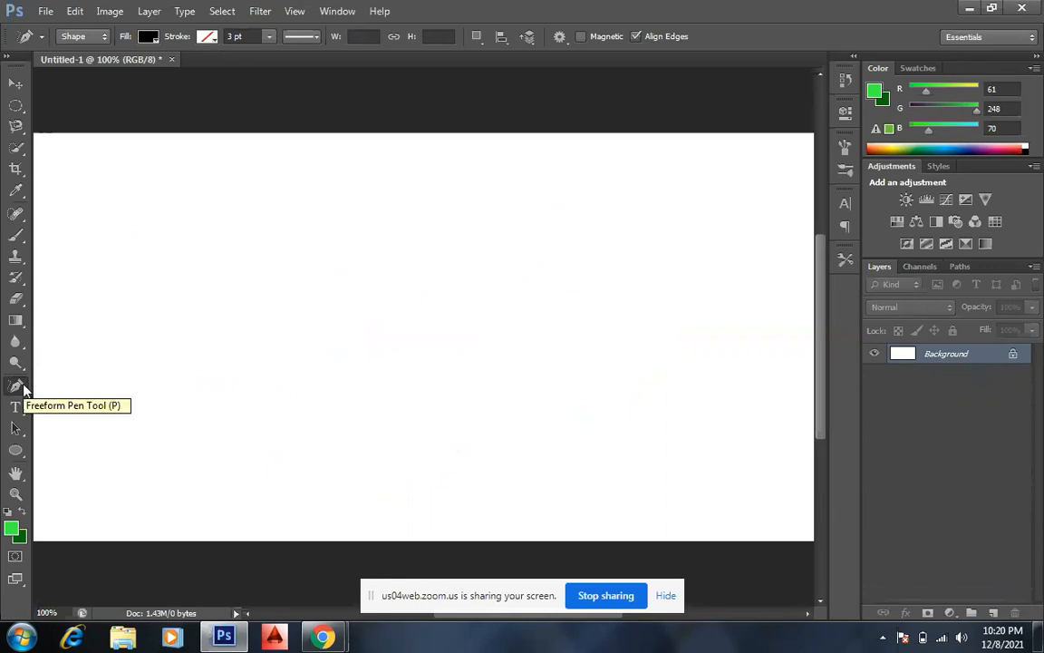
# Draw a closed black-filled shape about 191 by 128 px with the Pen tool, with one straight upper edge and curved lower and far edges.
pyautogui.rightClick(24, 386)
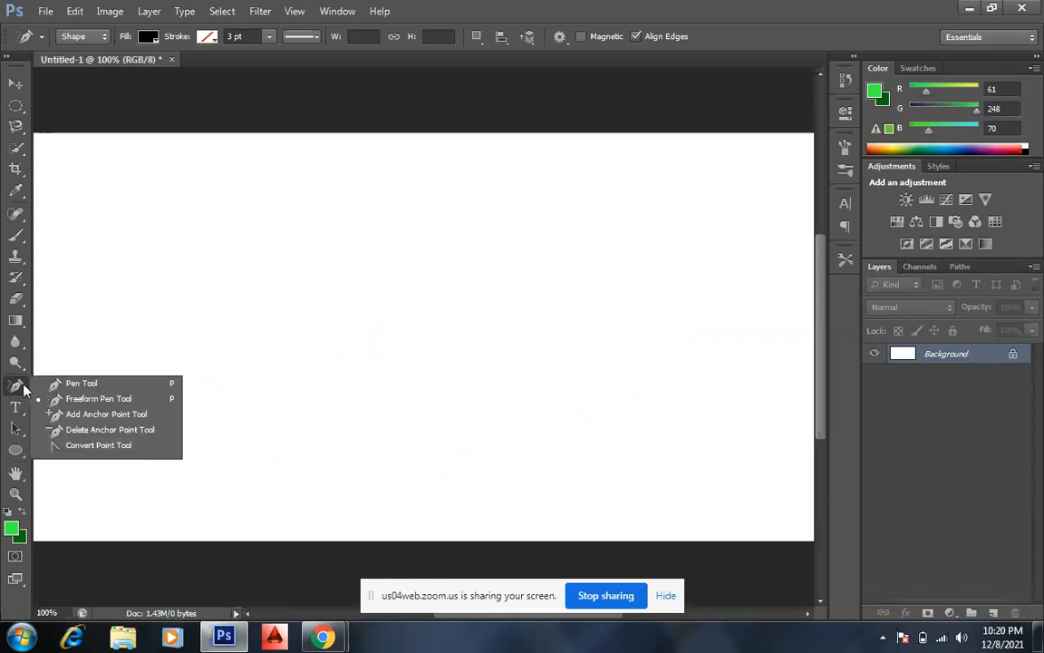
pyautogui.click(57, 447)
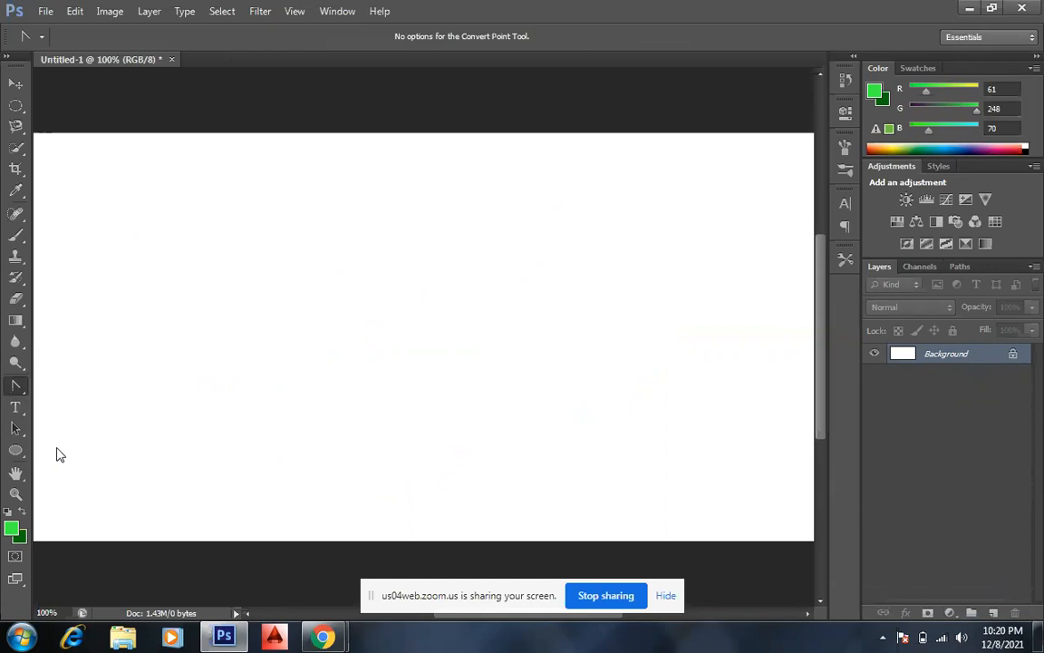
pyautogui.rightClick(18, 386)
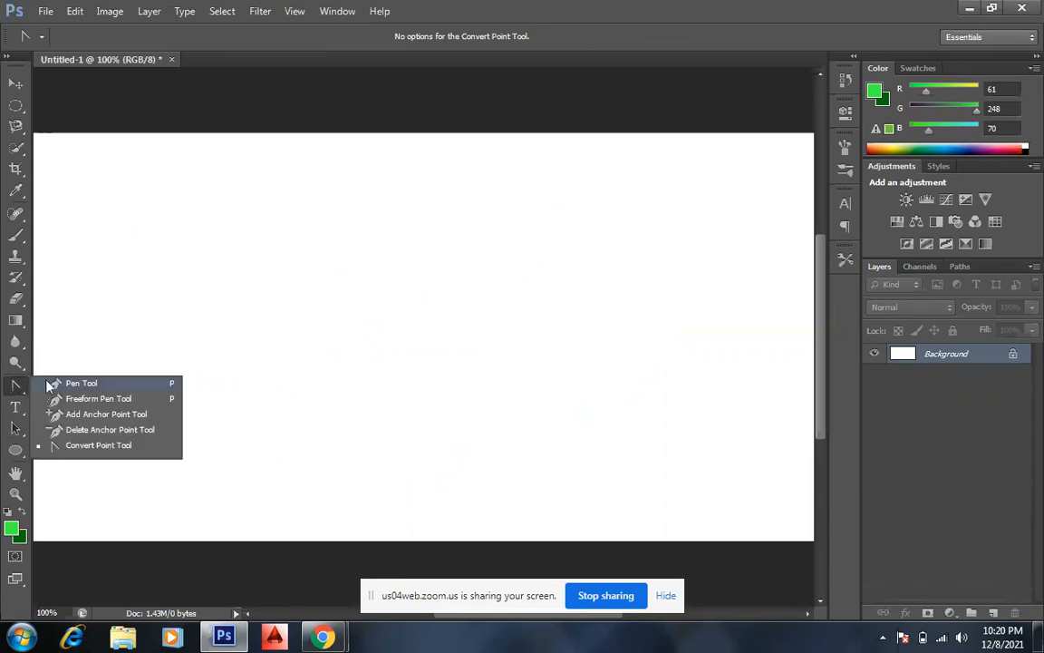
pyautogui.click(73, 383)
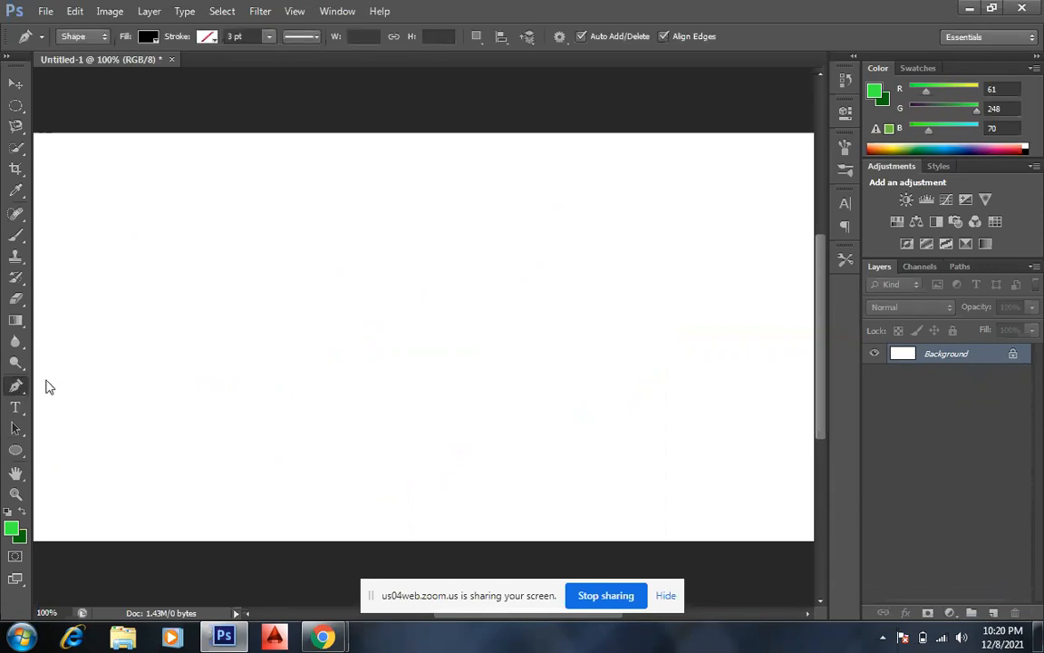
pyautogui.click(335, 247)
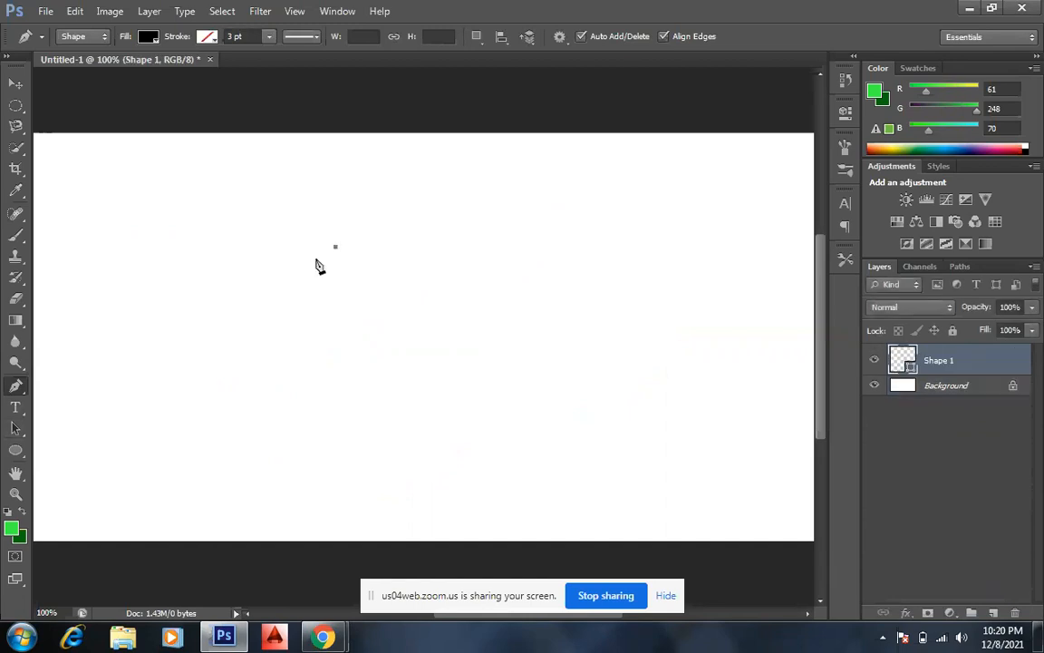
pyautogui.click(243, 327)
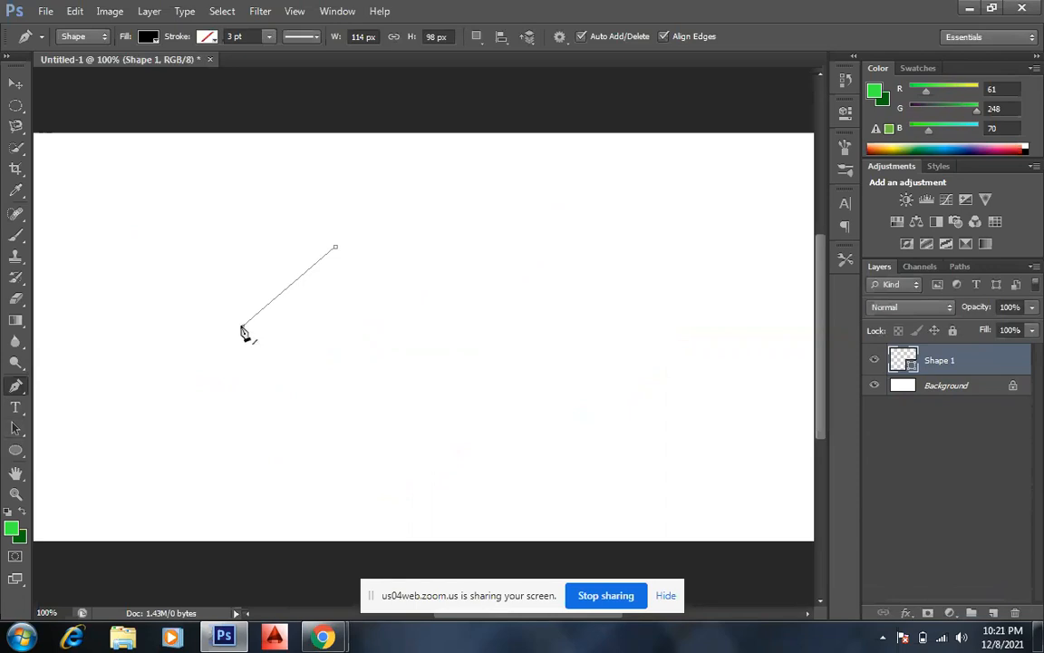
pyautogui.moveTo(373, 325); pyautogui.dragTo(431, 279)
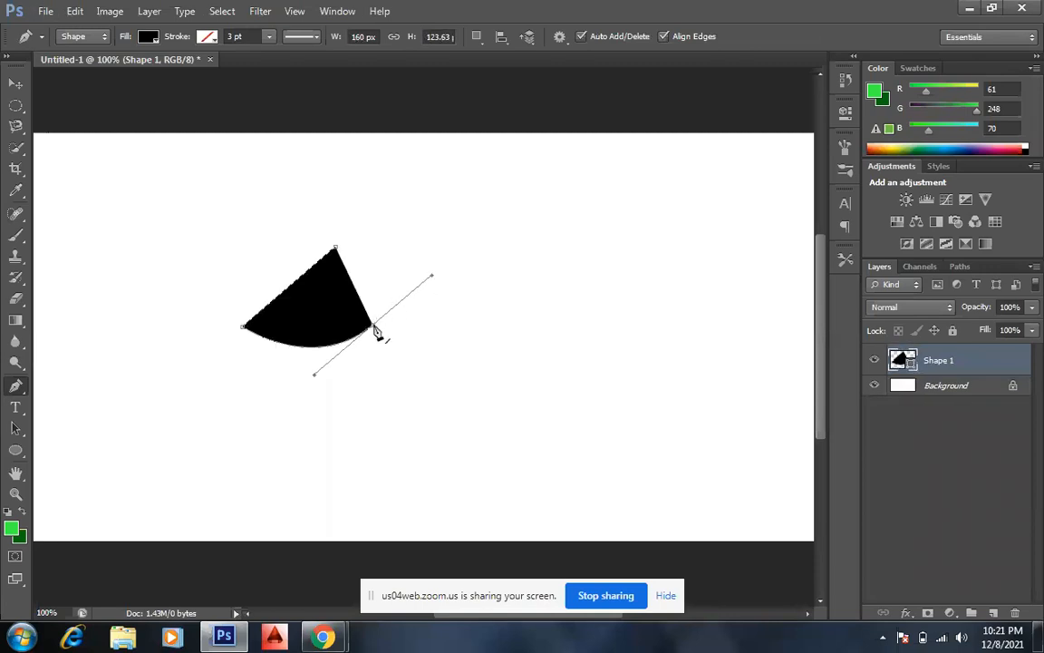
pyautogui.click(374, 326)
pyautogui.moveTo(336, 251); pyautogui.dragTo(220, 276)
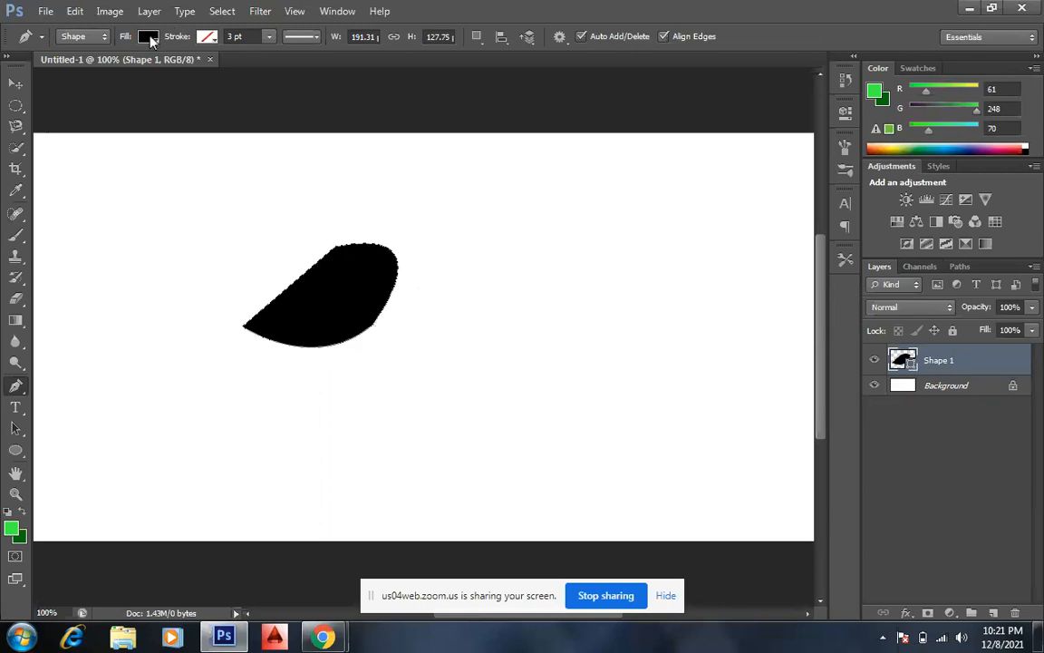
# Change the fill of the black curved shape to the recently used teal.
pyautogui.click(148, 37)
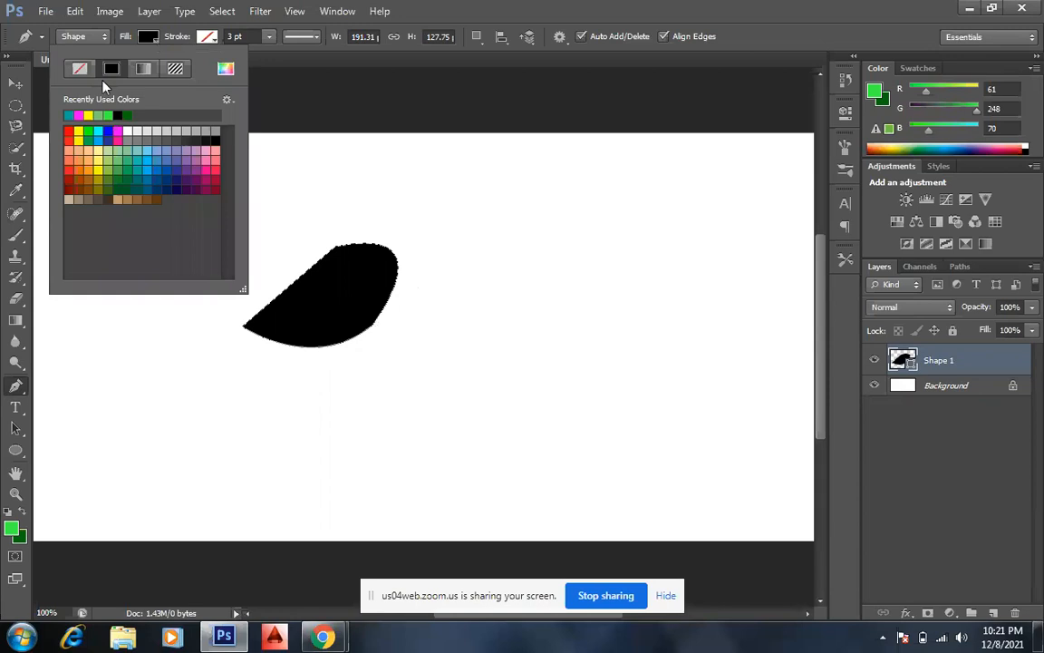
pyautogui.click(68, 115)
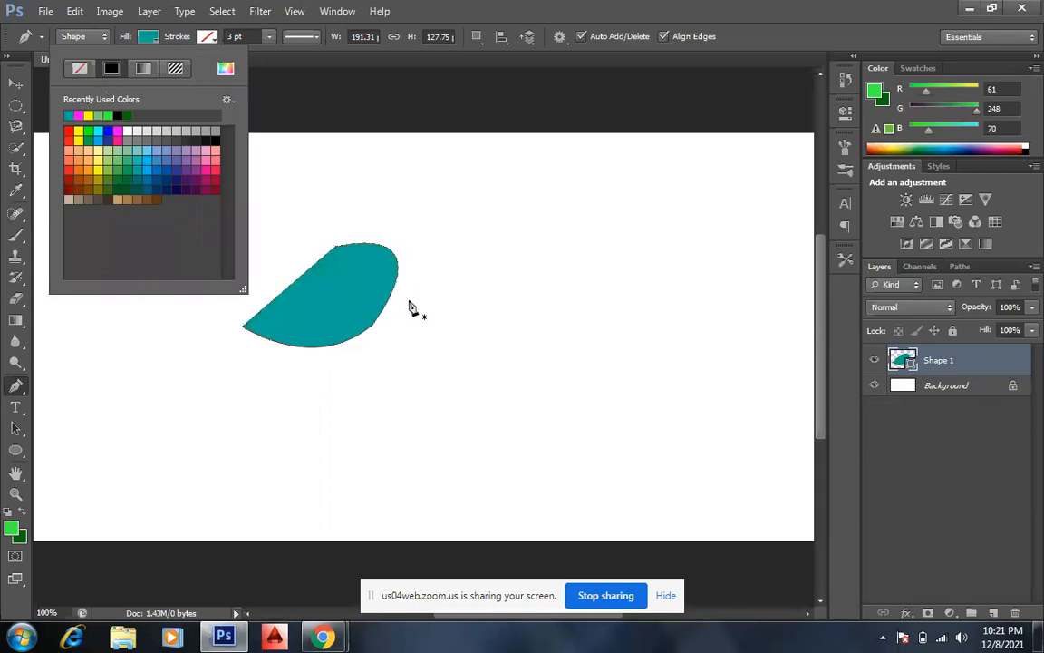
# Try to straighten the shape's curved bottom edge by converting its lower-right anchor point with the Convert Point tool, and undo it.
pyautogui.click(19, 391)
pyautogui.rightClick(19, 391)
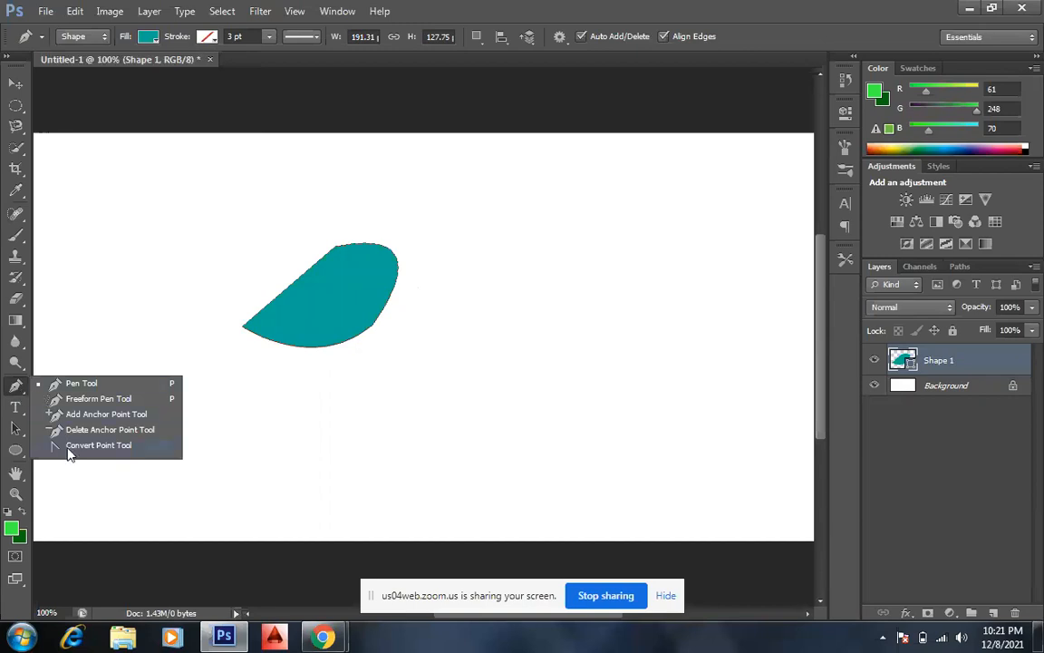
pyautogui.click(70, 447)
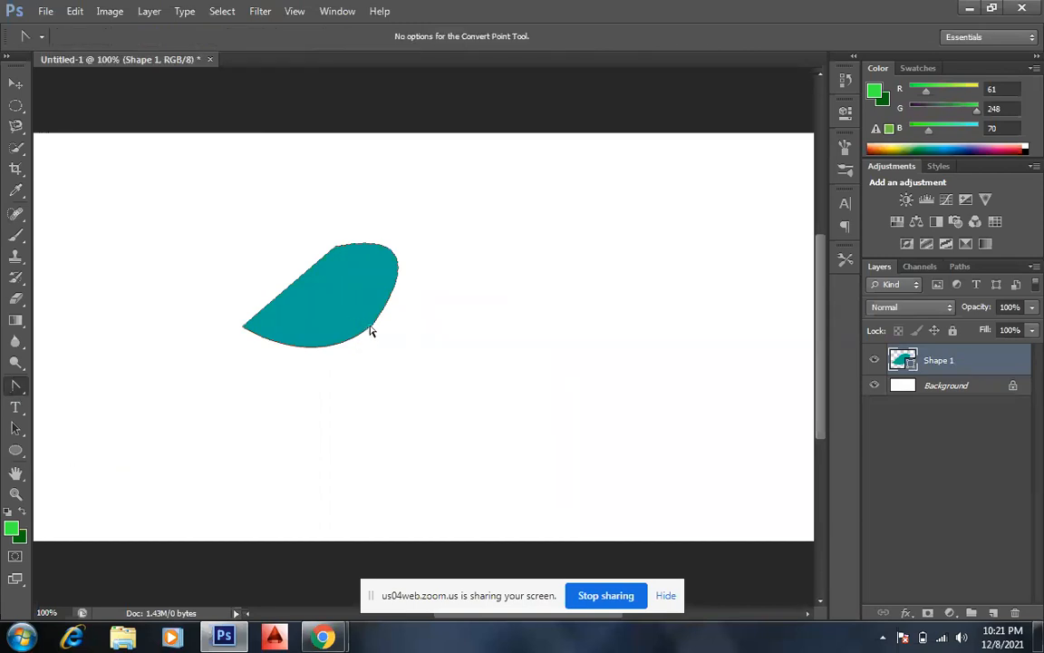
pyautogui.click(371, 331)
pyautogui.click(373, 329)
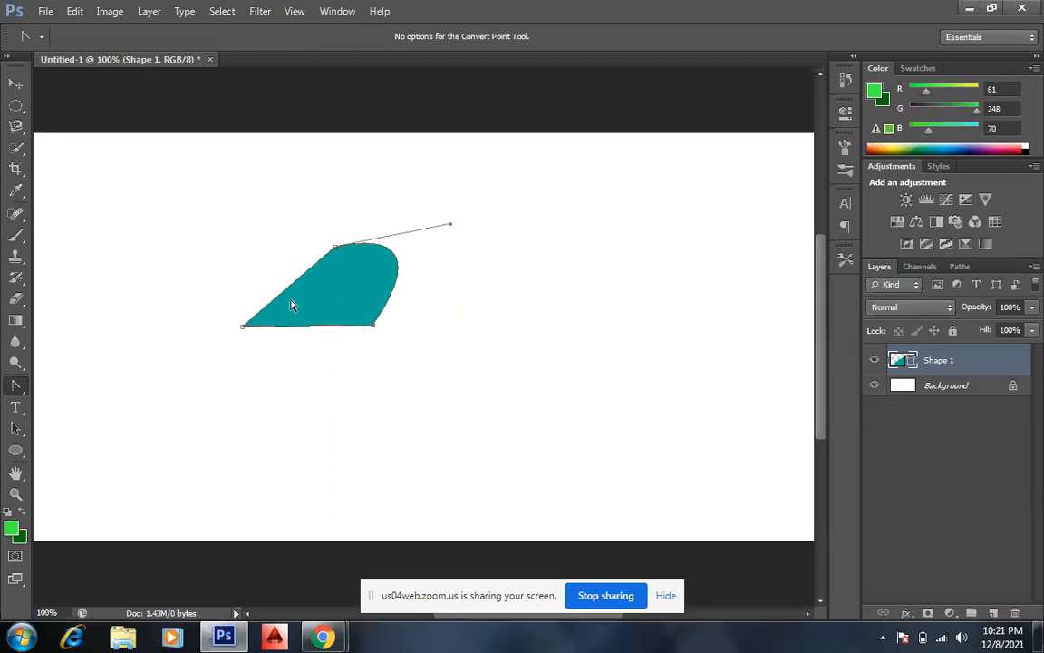
pyautogui.click(243, 327)
pyautogui.click(379, 352)
pyautogui.hotkey('ctrl', 'z')
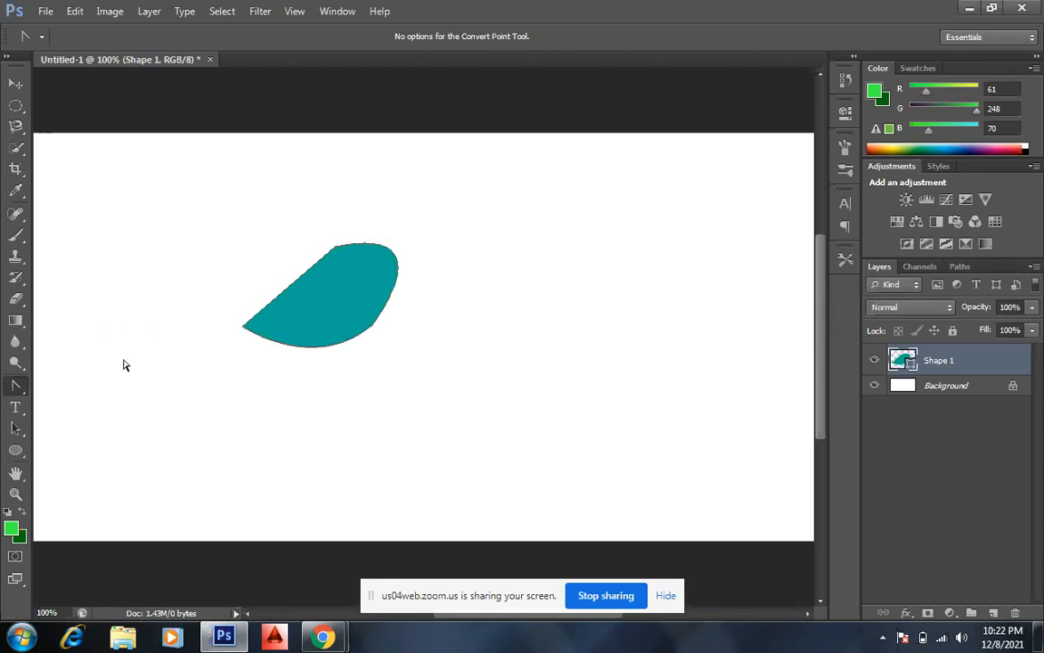
# Convert the shape's lower-right anchor point with the Convert Point tool so the bottom edge becomes straight.
pyautogui.rightClick(12, 395)
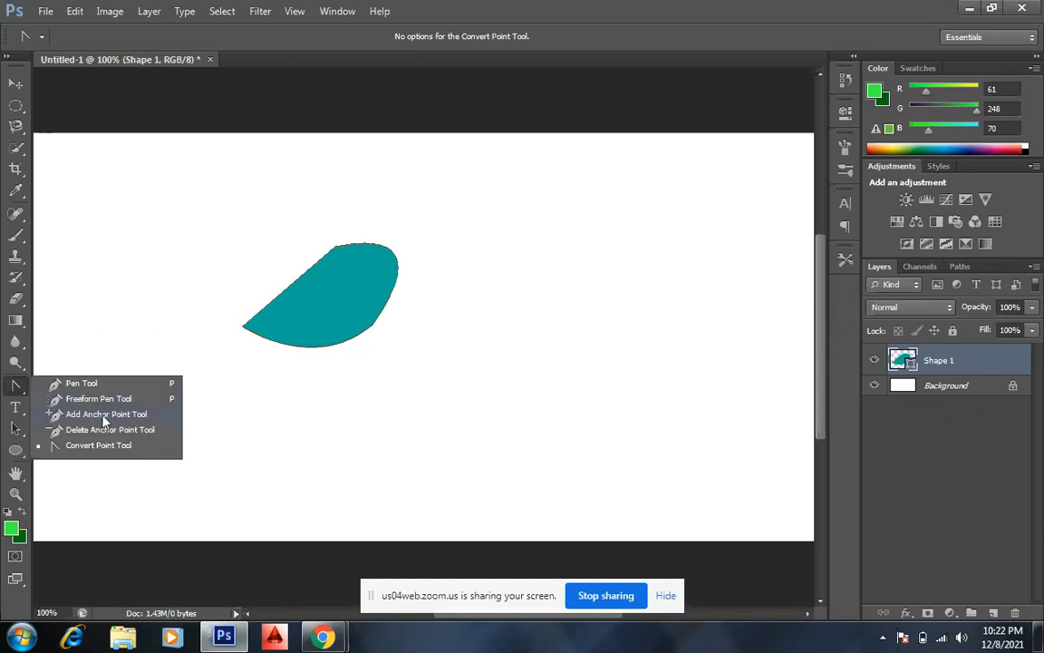
pyautogui.click(100, 445)
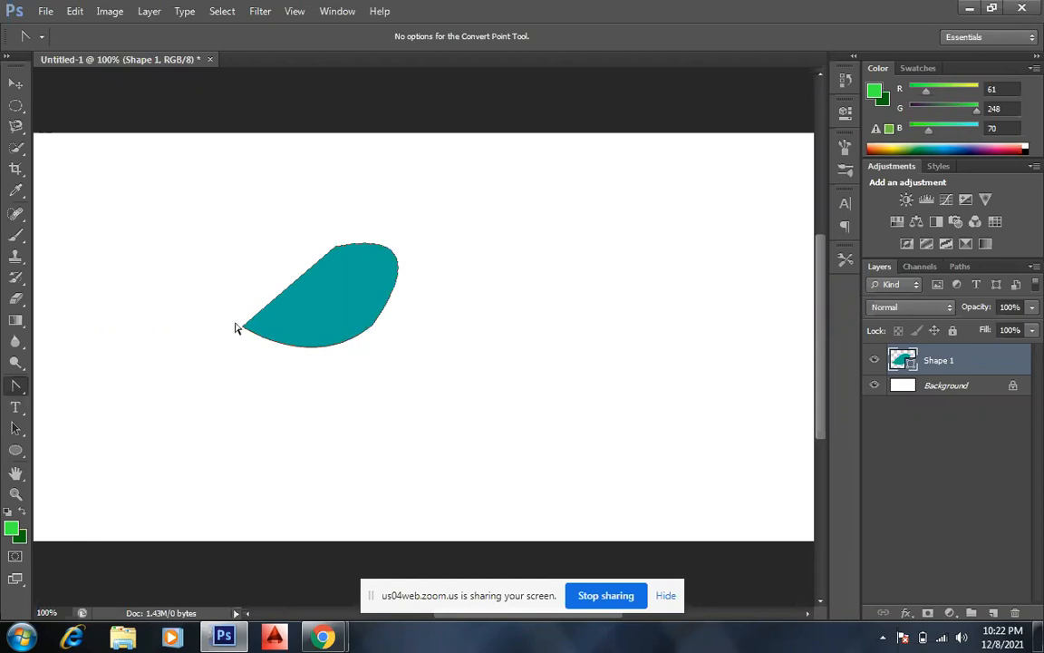
pyautogui.click(372, 329)
pyautogui.click(374, 326)
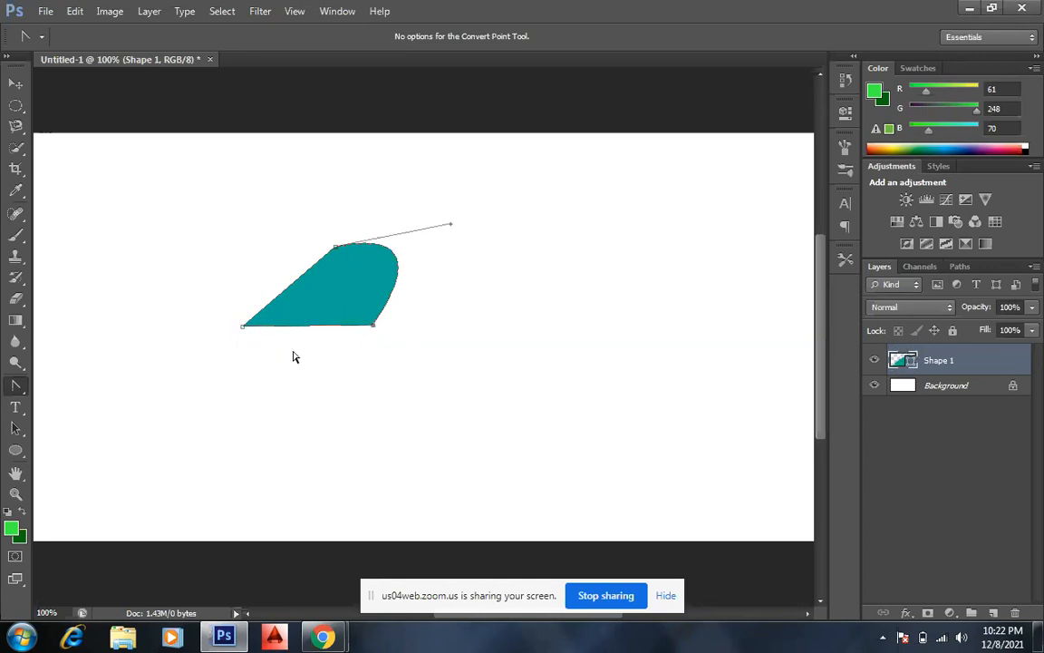
# Switch back to the Pen tool and open the bottle image download (2) from the Desktop.
pyautogui.rightClick(21, 390)
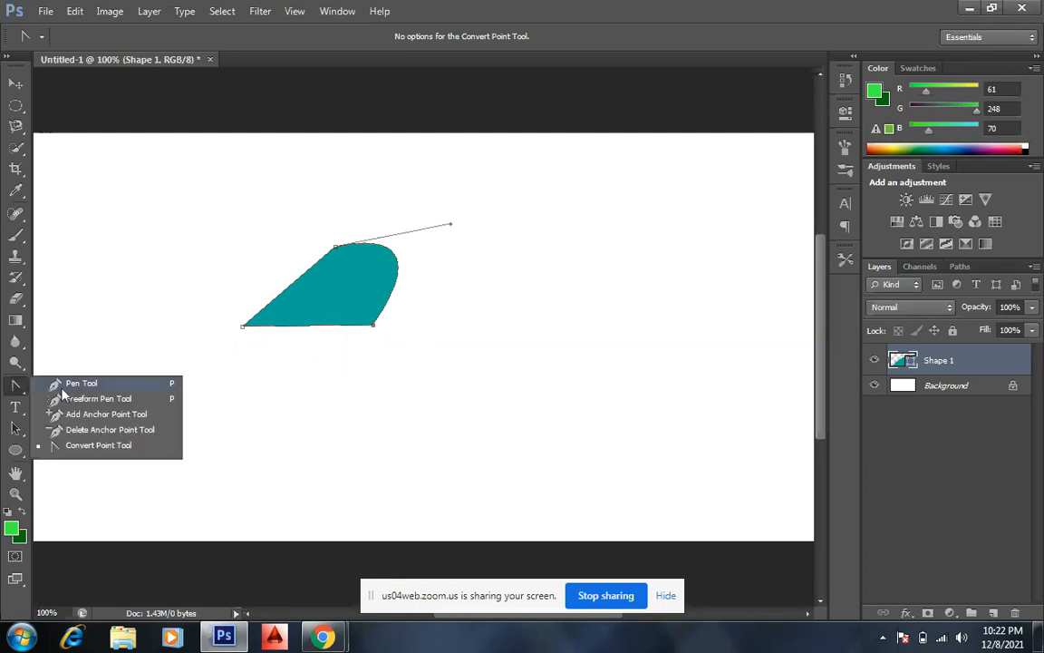
pyautogui.click(54, 388)
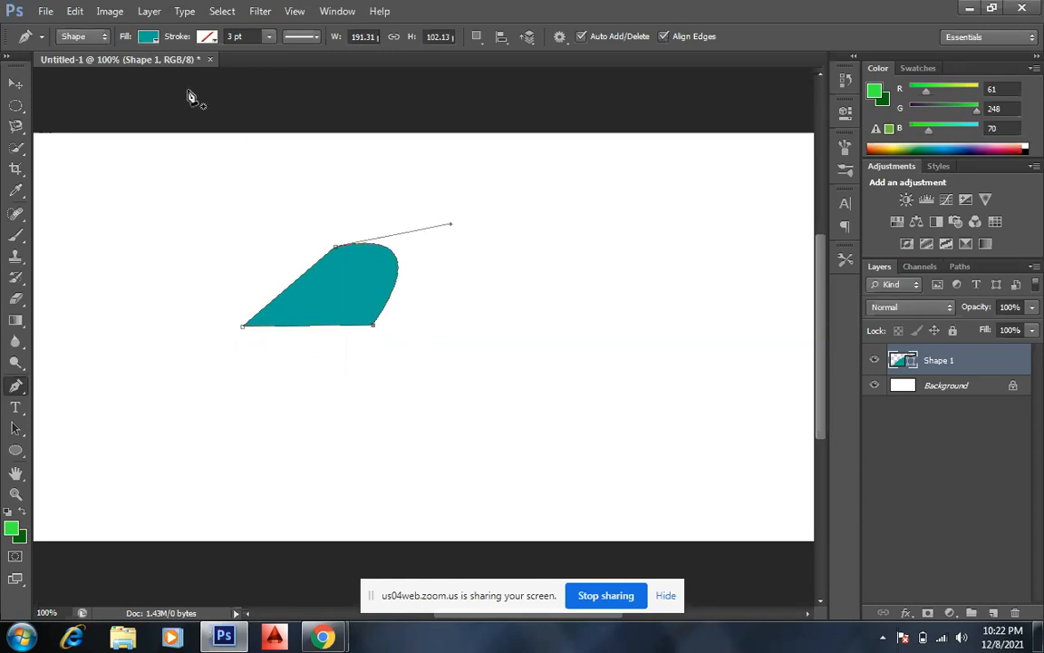
pyautogui.click(45, 13)
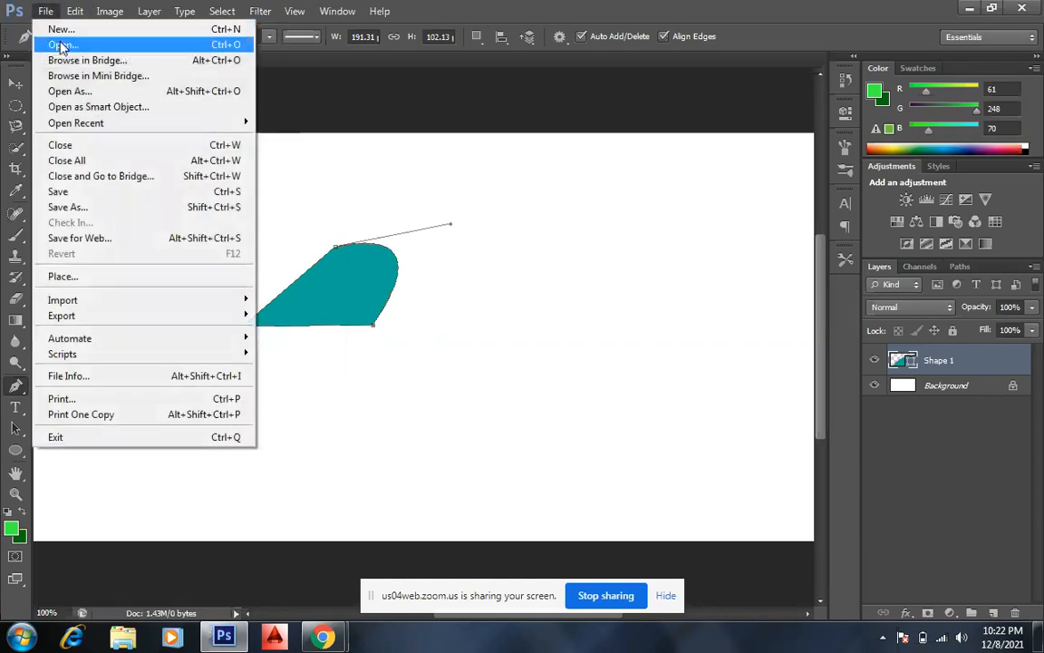
pyautogui.click(61, 44)
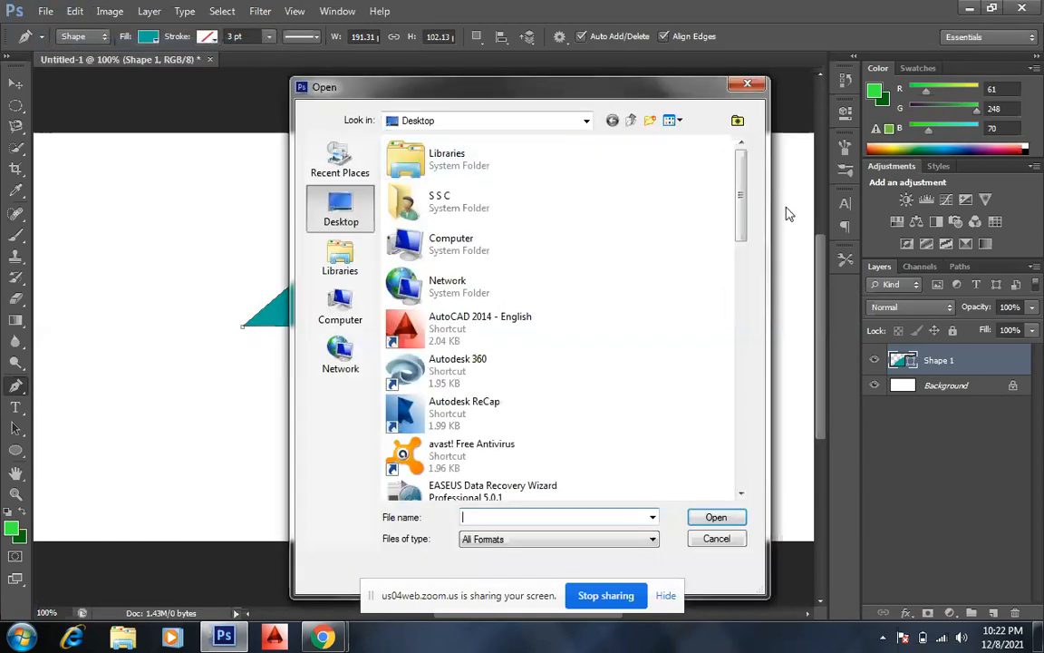
pyautogui.moveTo(748, 205); pyautogui.dragTo(743, 342)
pyautogui.click(462, 297)
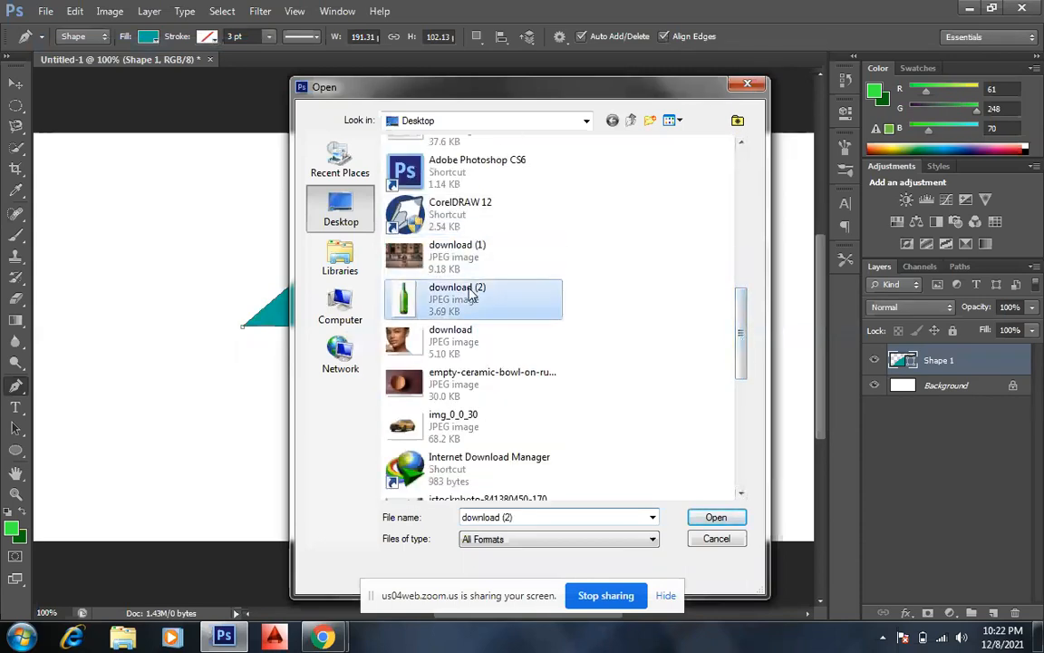
pyautogui.click(716, 517)
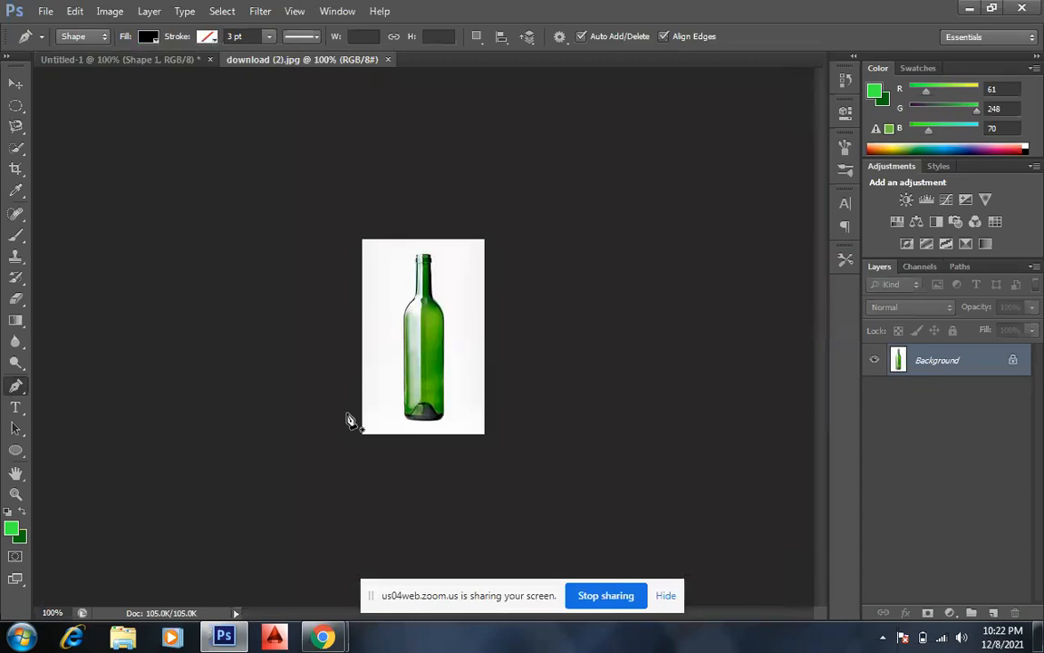
pyautogui.hotkey('ctrl', '+')
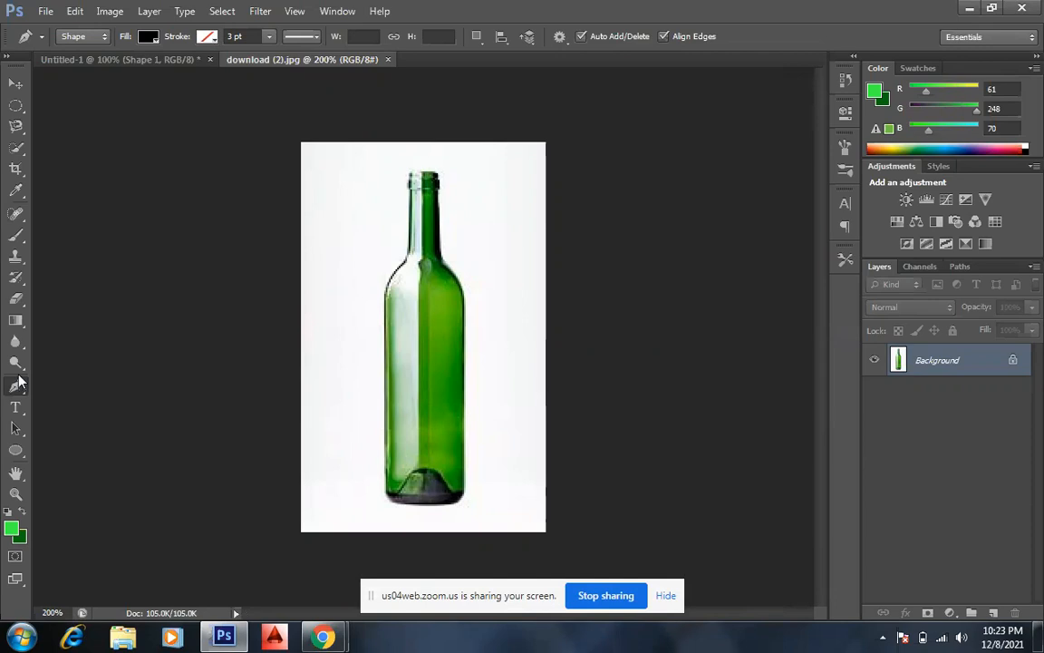
# Place Pen tool anchor points down the right edge of the bottle's neck and undo the last change.
pyautogui.click(441, 181)
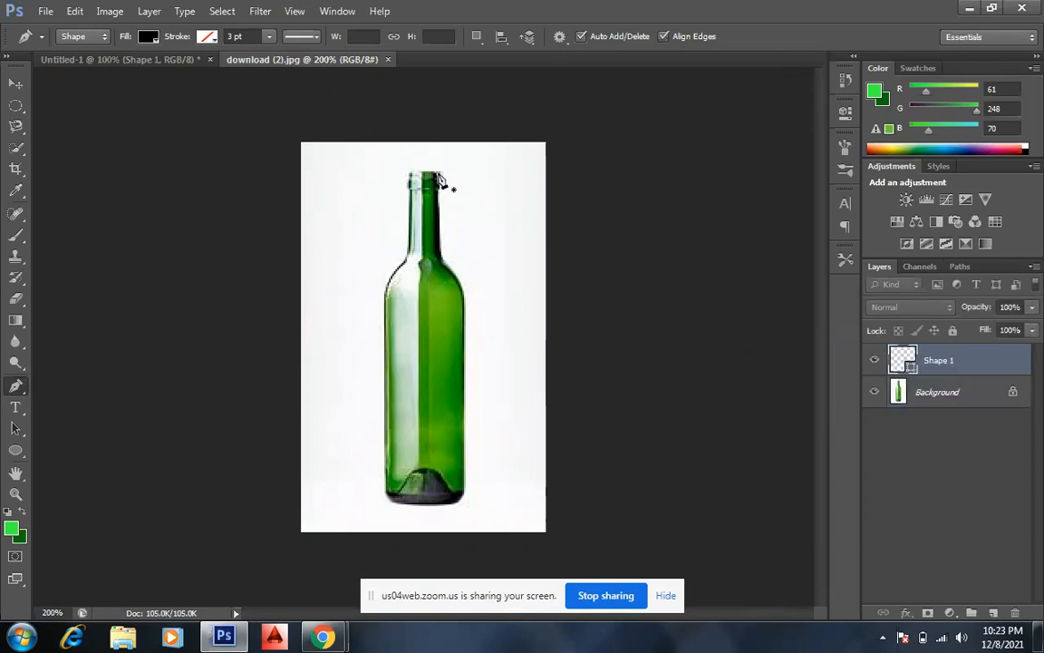
pyautogui.click(443, 264)
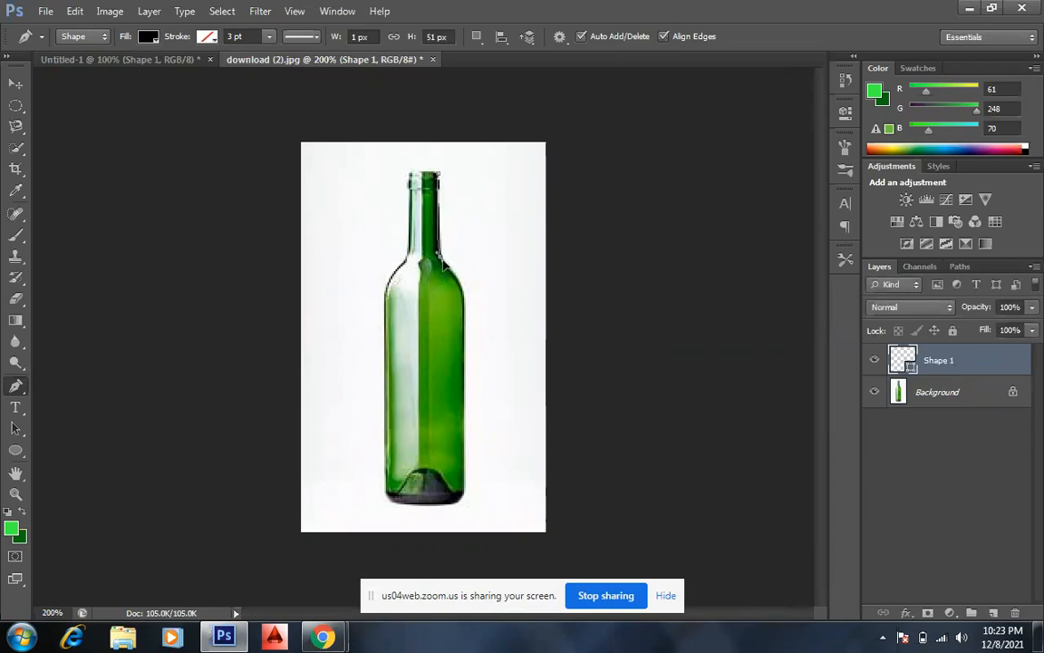
pyautogui.click(445, 266)
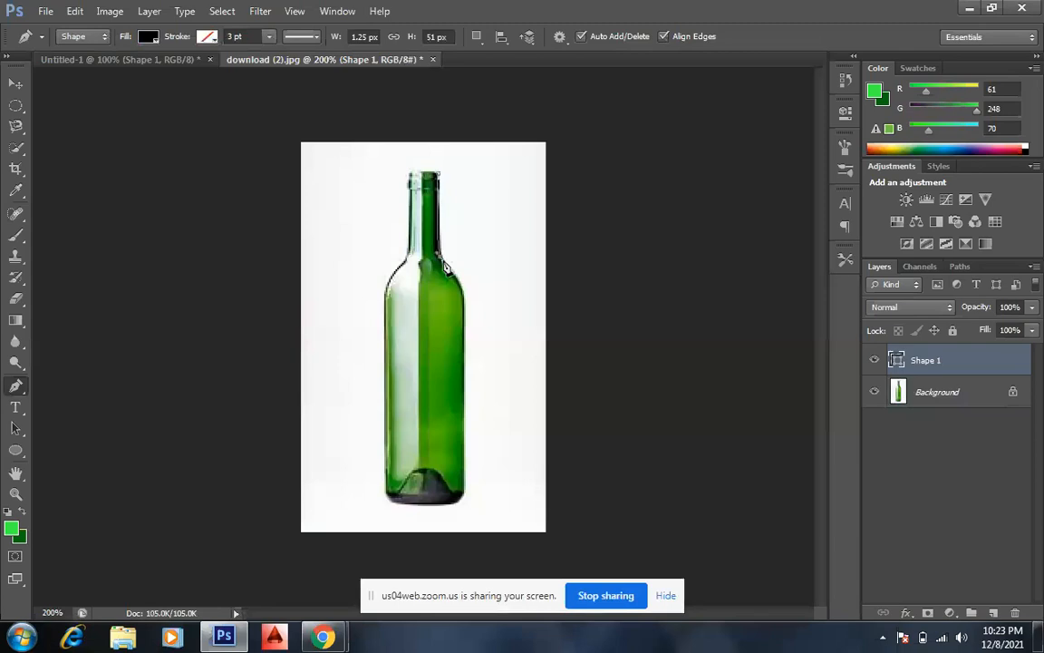
pyautogui.hotkey('ctrl', 'z')
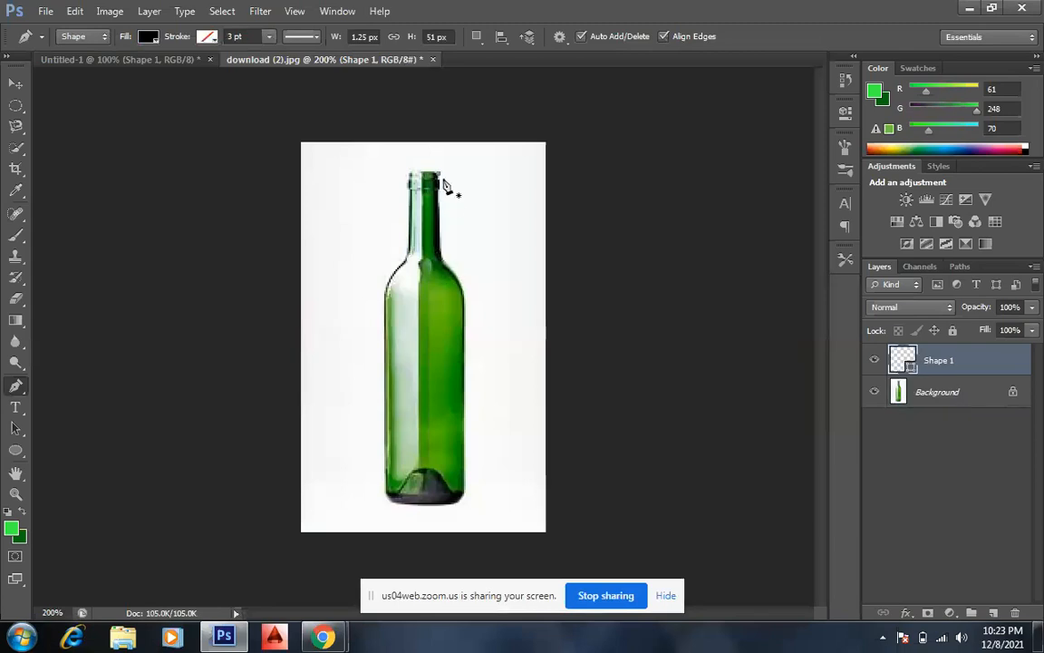
# Try to trace the curve from the bottle's neck to its right shoulder, undoing and replacing the misplaced anchor points.
pyautogui.click(440, 239)
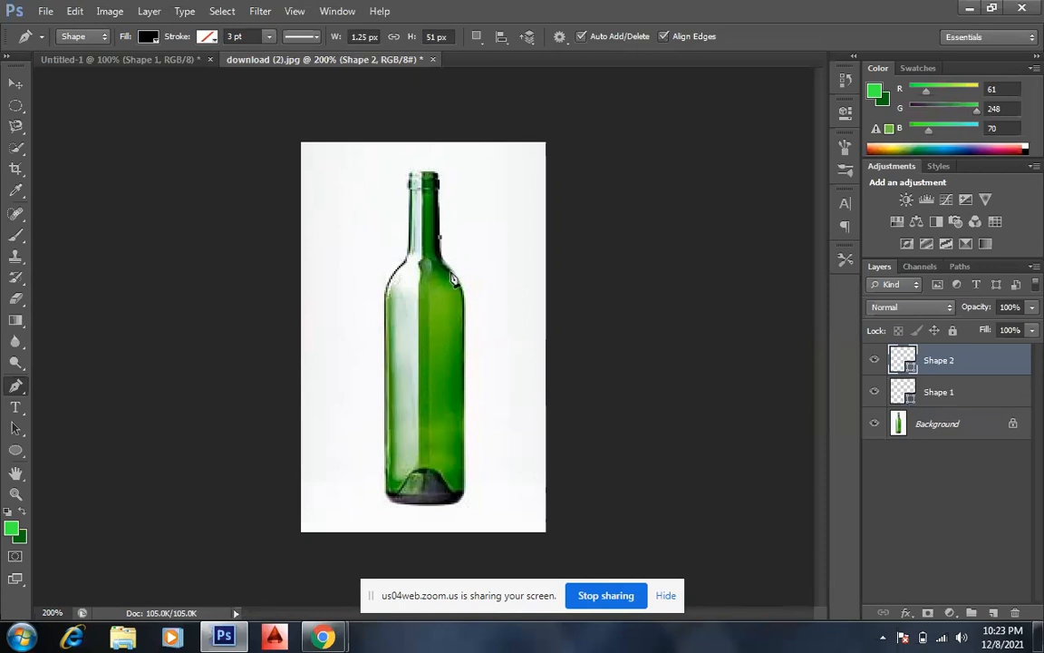
pyautogui.moveTo(453, 276); pyautogui.dragTo(472, 290)
pyautogui.moveTo(470, 281); pyautogui.dragTo(469, 281)
pyautogui.hotkey('ctrl', 'z')
pyautogui.click(449, 271)
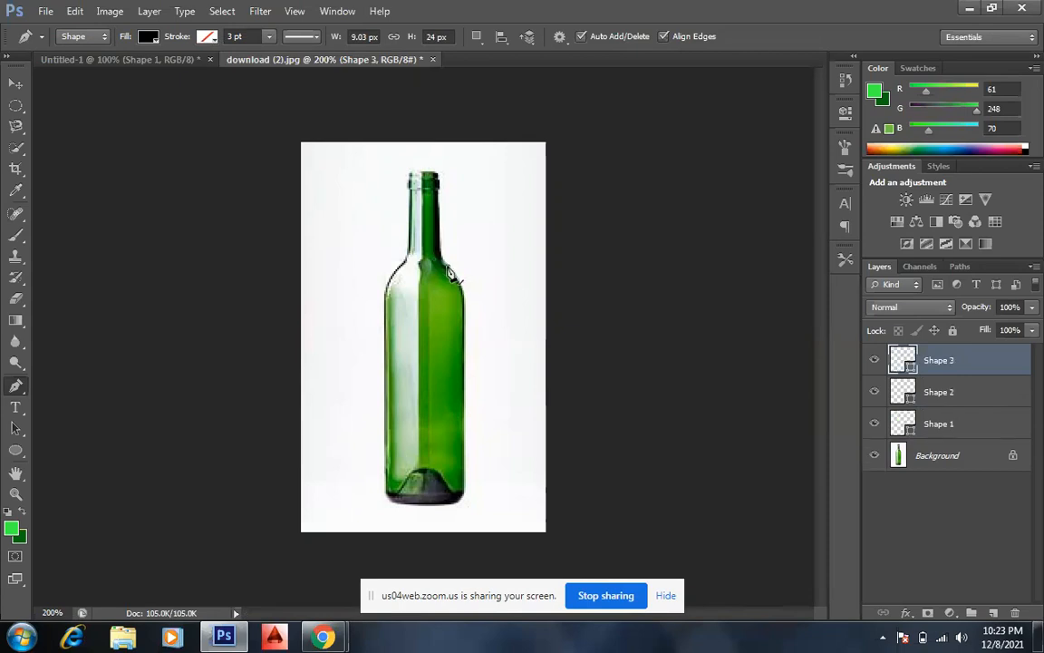
pyautogui.hotkey('ctrl', 'z')
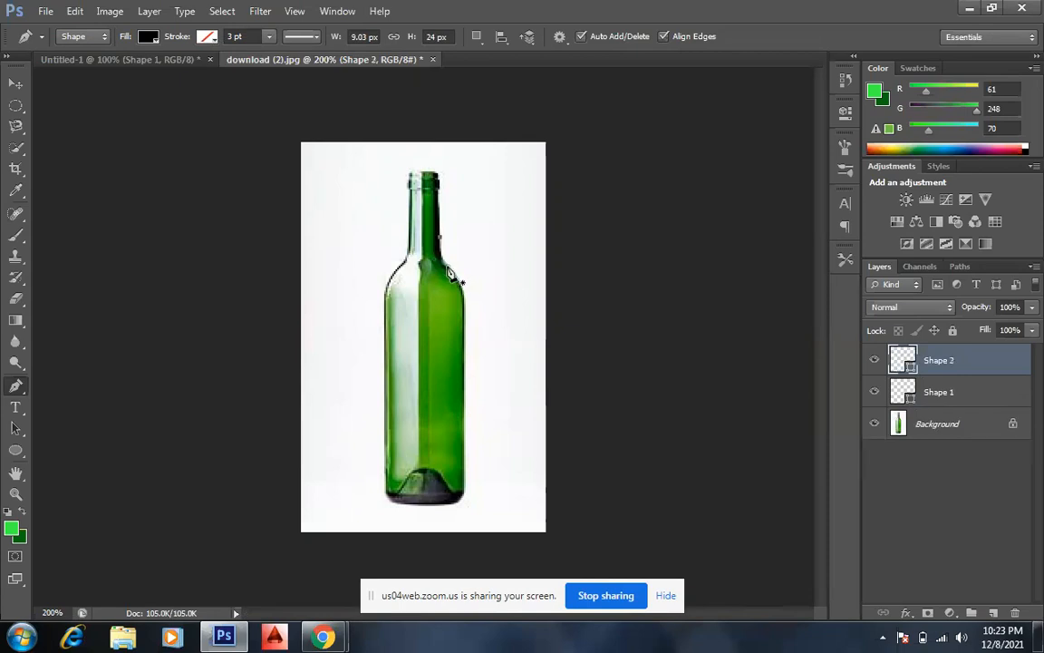
pyautogui.click(451, 273)
pyautogui.hotkey('ctrl', 'z')
pyautogui.click(451, 273)
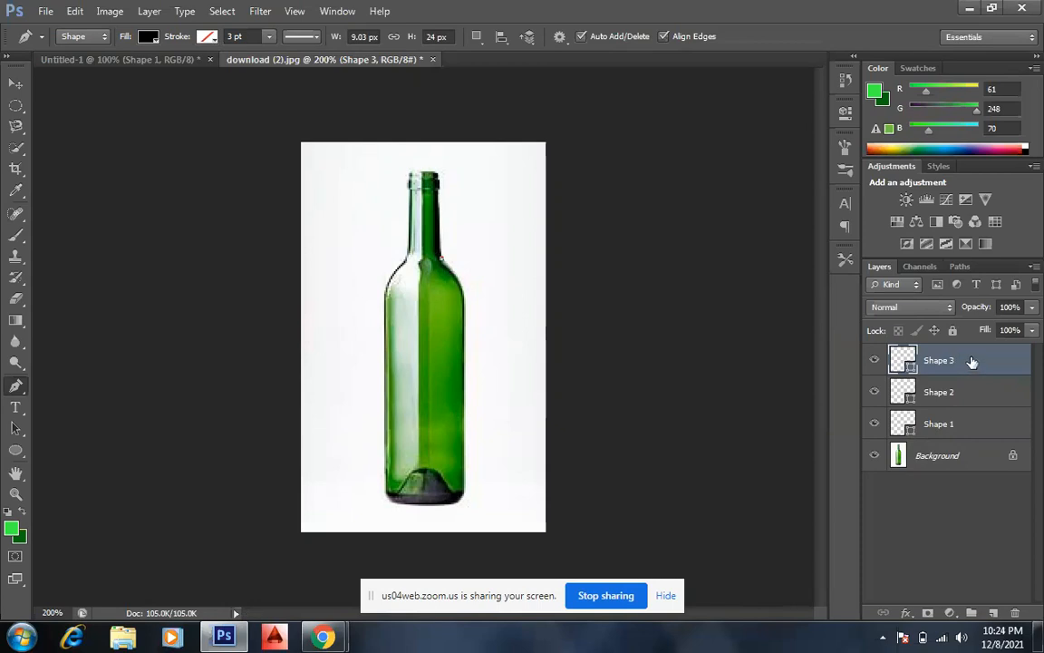
# Group the layers Shape 1, Shape 2 and Shape 3 and delete the group, keeping only the Background layer.
pyautogui.keyDown('shift'); pyautogui.click(965, 391); pyautogui.keyUp('shift')
pyautogui.keyDown('shift'); pyautogui.click(970, 424); pyautogui.keyUp('shift')
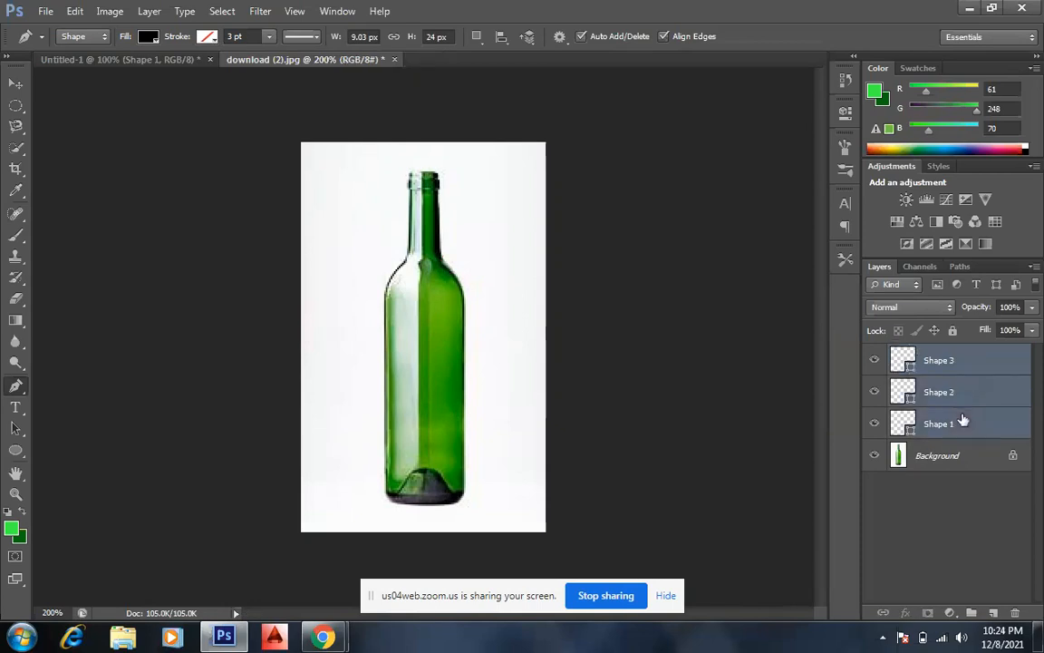
pyautogui.hotkey('ctrl', 'g')
pyautogui.moveTo(962, 353); pyautogui.dragTo(1015, 612)
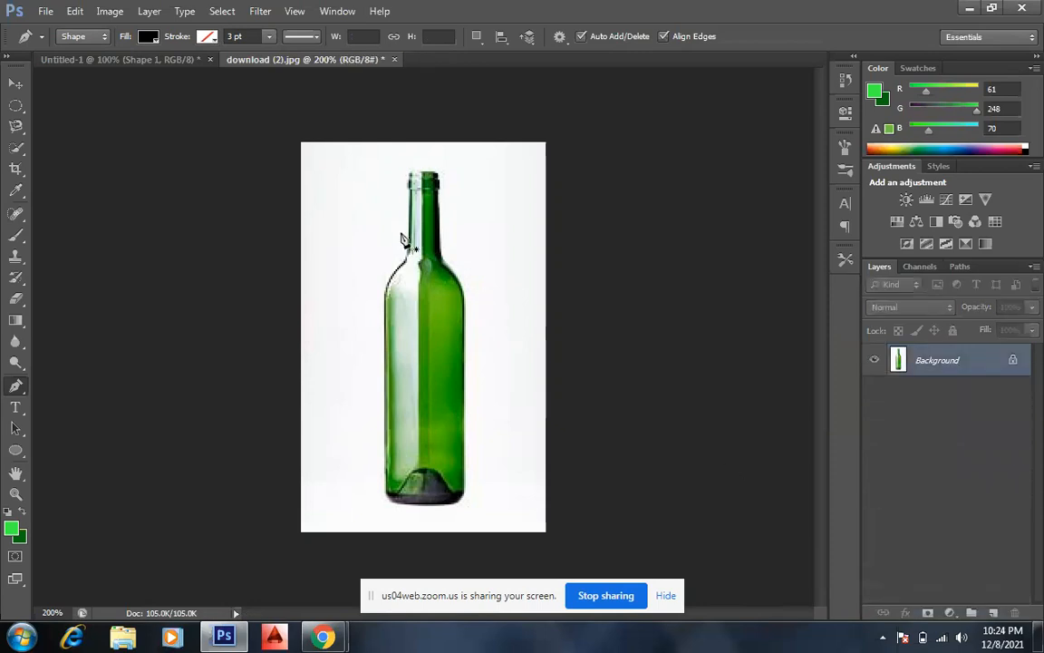
# Select the Pen tool again and set the shape fill to no color.
pyautogui.rightClick(20, 391)
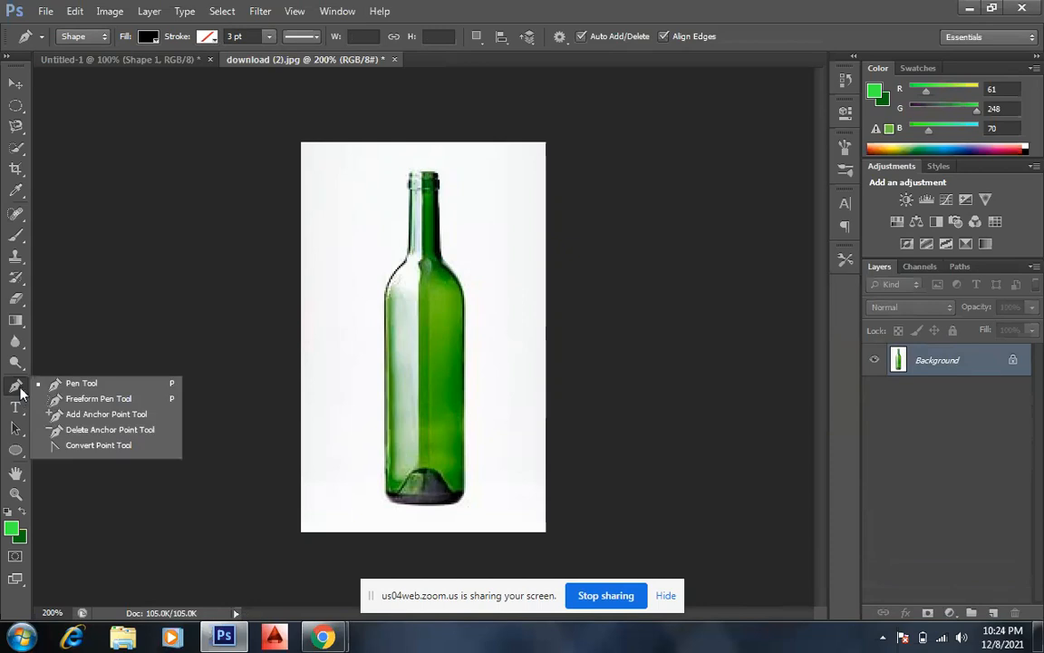
pyautogui.click(77, 382)
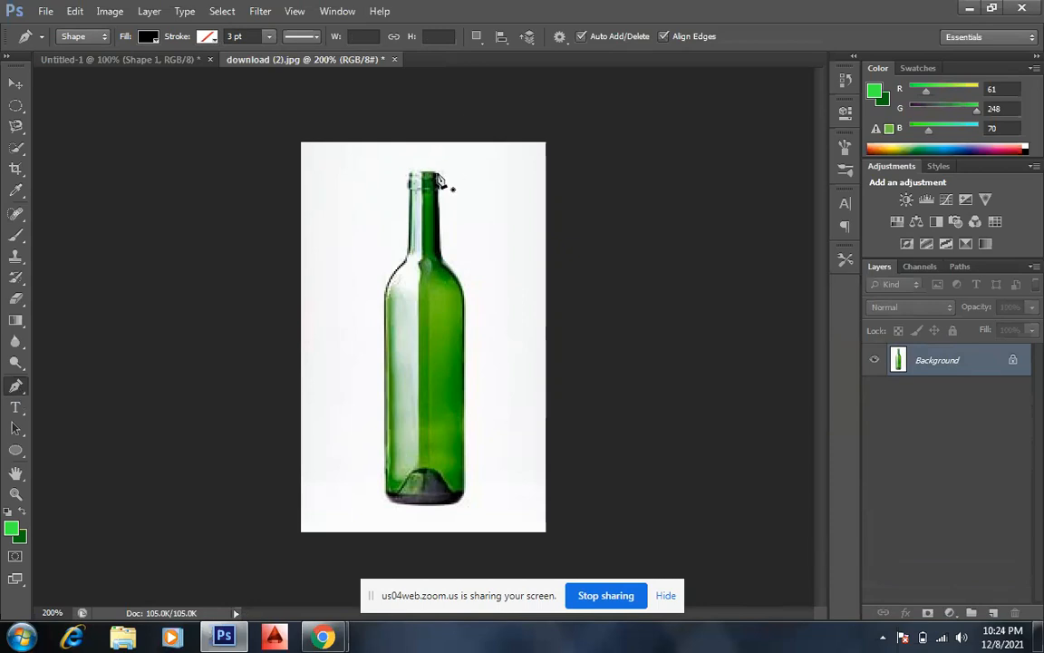
pyautogui.click(146, 36)
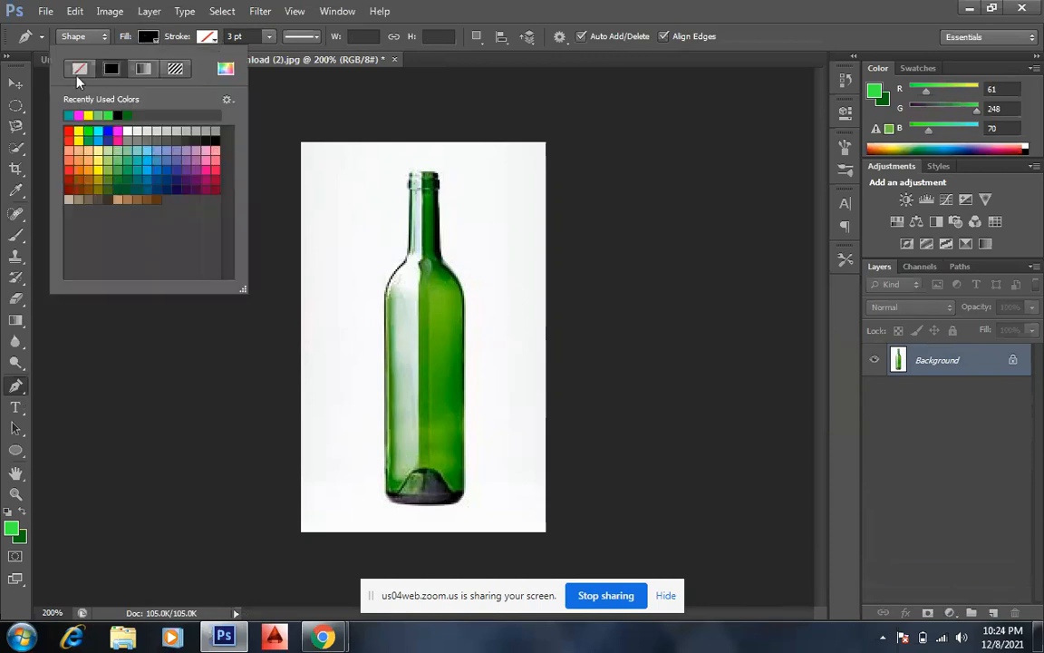
pyautogui.click(78, 69)
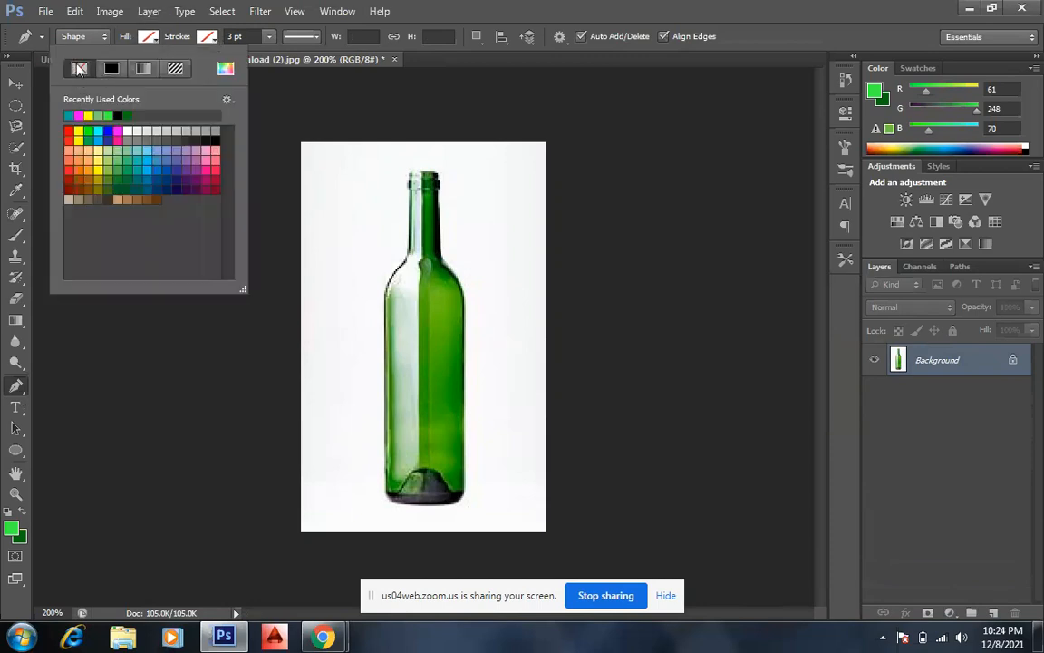
# Trace the bottle's right edge from the lip down the neck and around the shoulder, removing the direction handle at the last shoulder point.
pyautogui.click(443, 187)
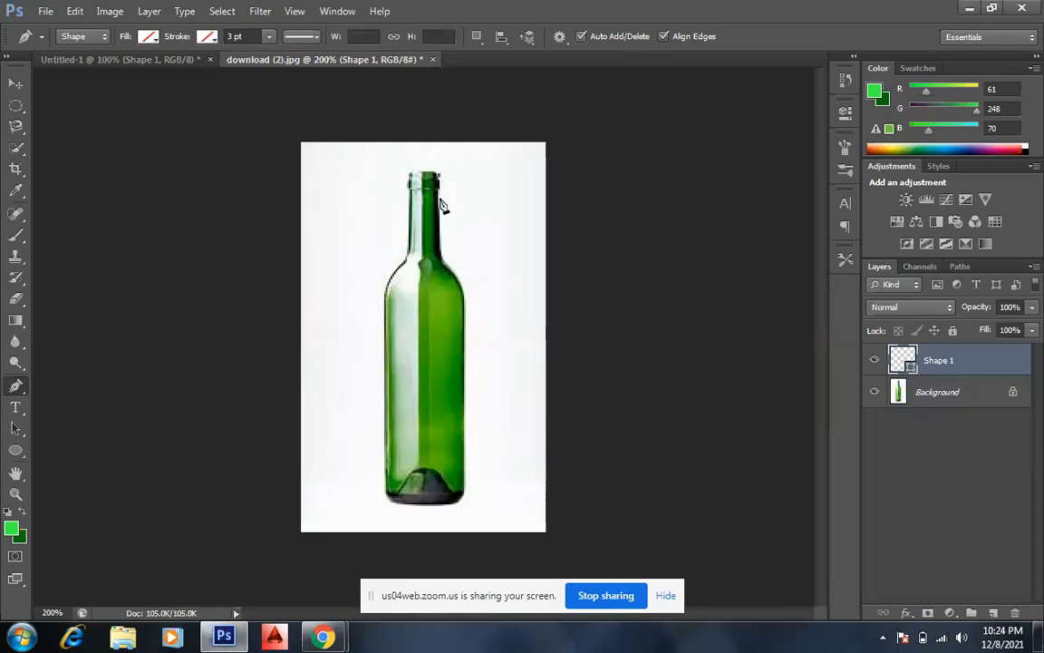
pyautogui.click(443, 227)
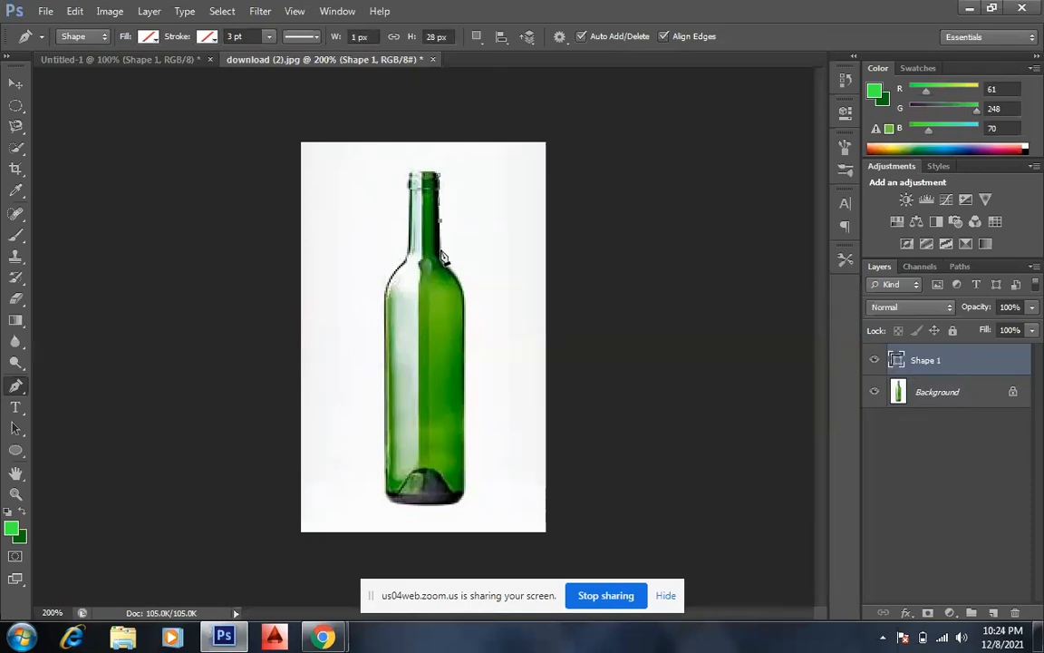
pyautogui.click(443, 256)
pyautogui.click(451, 275)
pyautogui.click(453, 276)
pyautogui.click(465, 306)
pyautogui.moveTo(463, 300); pyautogui.dragTo(459, 311)
pyautogui.moveTo(459, 314); pyautogui.dragTo(459, 316)
pyautogui.keyDown('alt'); pyautogui.click(463, 300); pyautogui.keyUp('alt')
pyautogui.press('alt')
# Continue tracing the bottle down its right side and around the base to the lower-left corner.
pyautogui.click(464, 365)
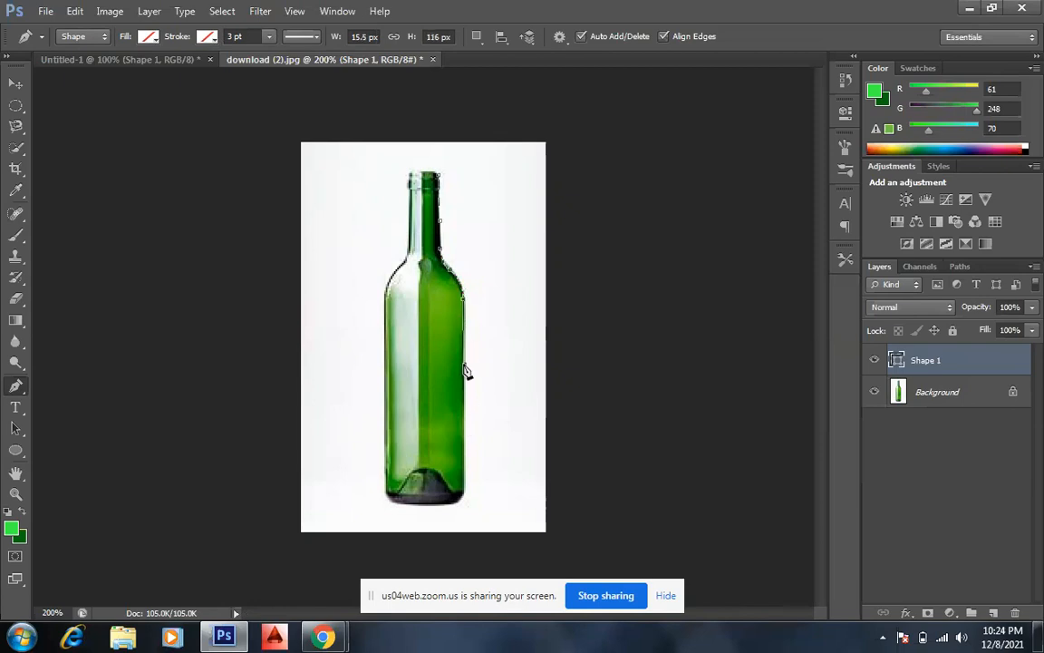
pyautogui.click(464, 452)
pyautogui.click(465, 500)
pyautogui.click(408, 510)
pyautogui.moveTo(386, 495); pyautogui.dragTo(381, 485)
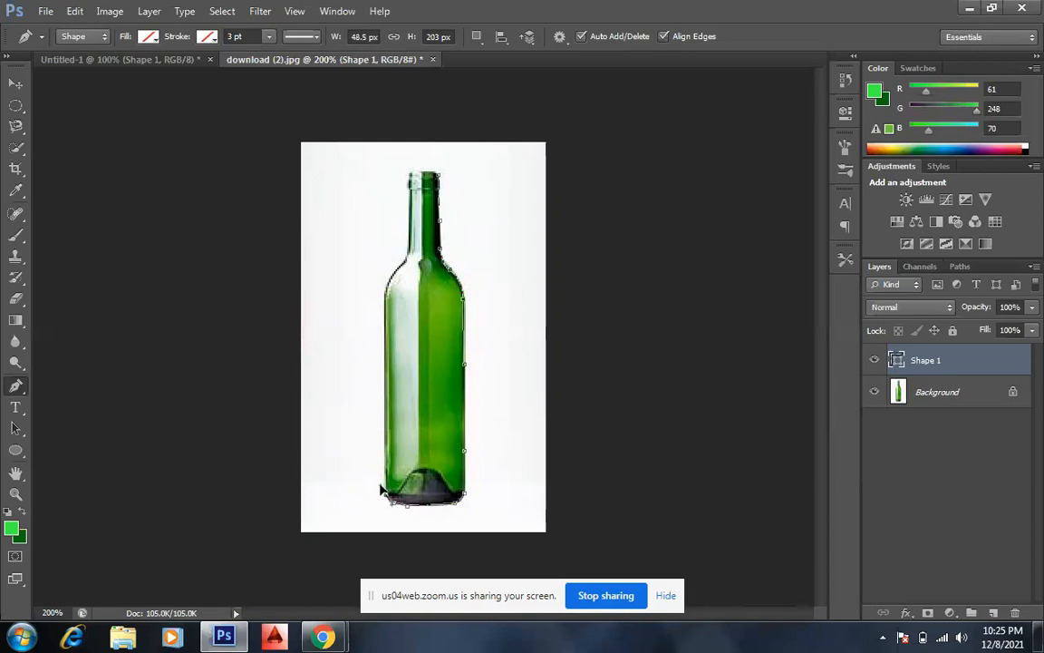
pyautogui.moveTo(381, 485); pyautogui.dragTo(382, 486)
# Trace the bottle's left side, shoulder and neck, removing the direction handle at the neck base, and close the path over the lip.
pyautogui.click(384, 300)
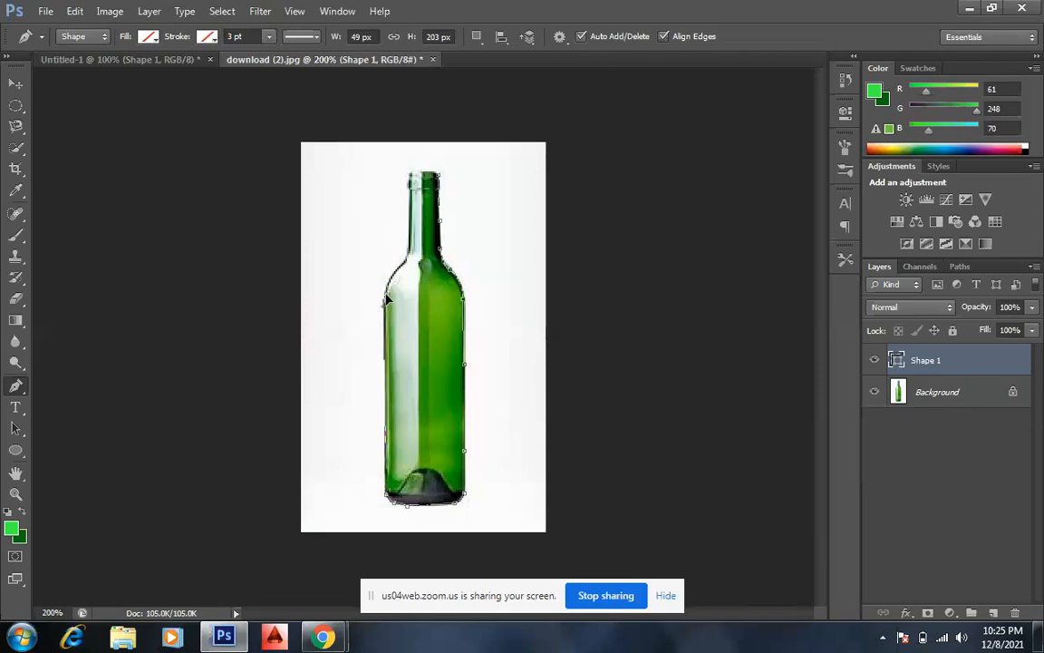
pyautogui.moveTo(387, 293); pyautogui.dragTo(387, 290)
pyautogui.moveTo(408, 257); pyautogui.dragTo(433, 250)
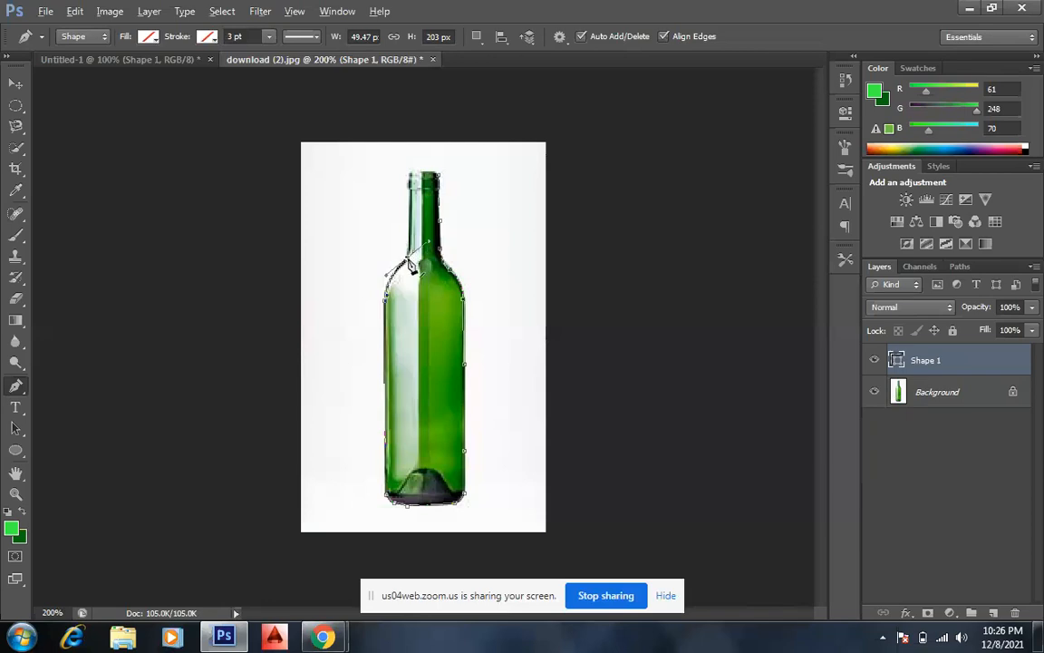
pyautogui.keyDown('alt'); pyautogui.click(407, 259); pyautogui.keyUp('alt')
pyautogui.click(412, 180)
pyautogui.moveTo(451, 186); pyautogui.dragTo(452, 187)
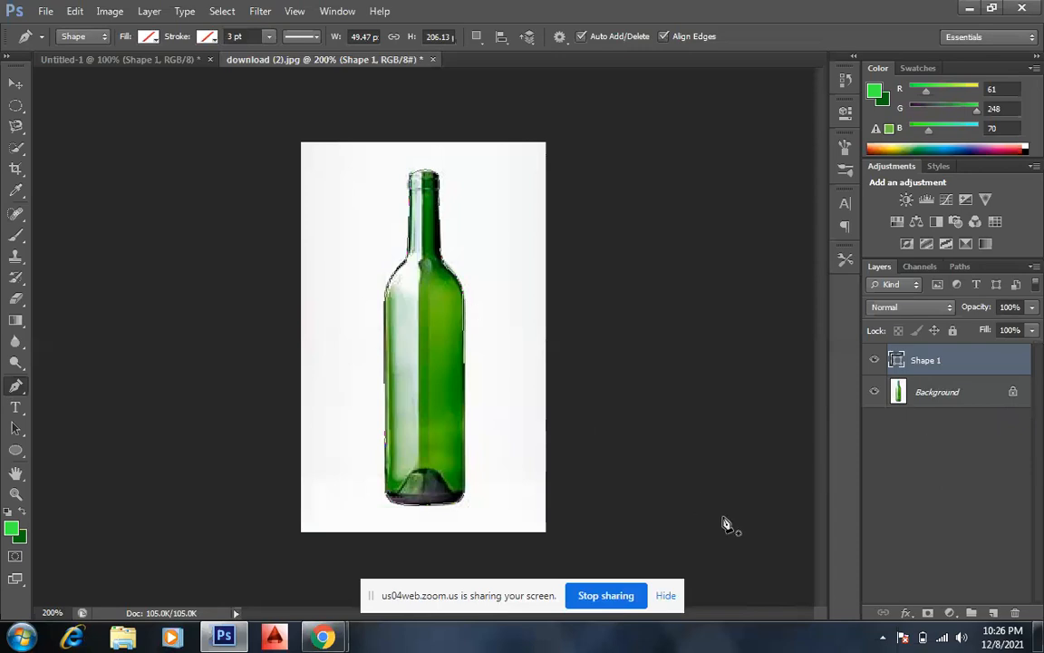
# Examine the traced bottle outline on Shape 1 by temporarily hiding the Background layer.
pyautogui.click(947, 480)
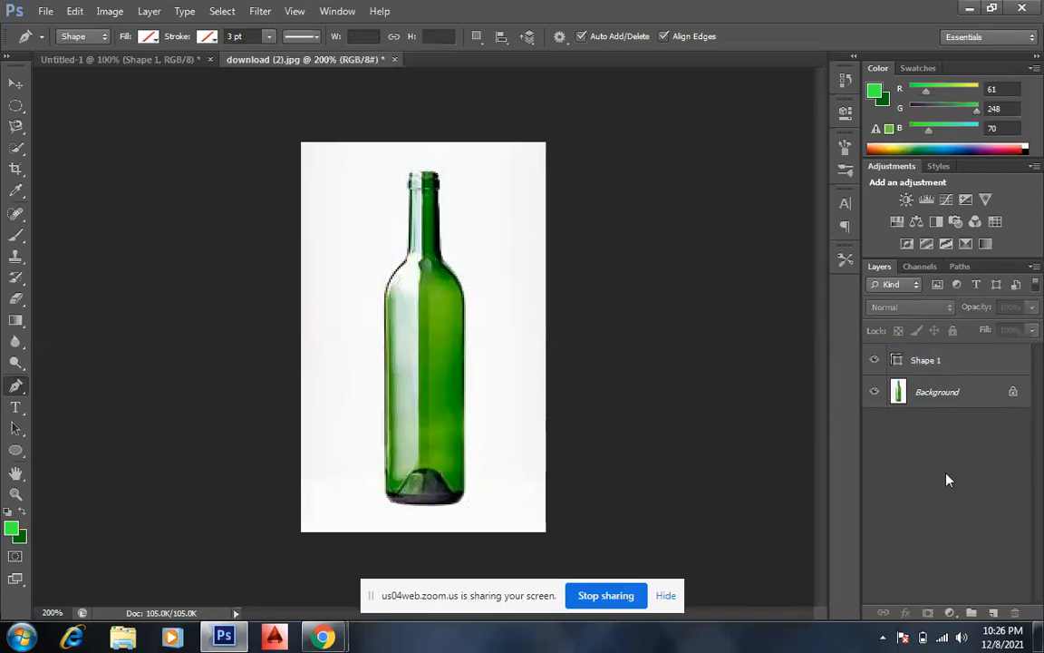
pyautogui.click(875, 393)
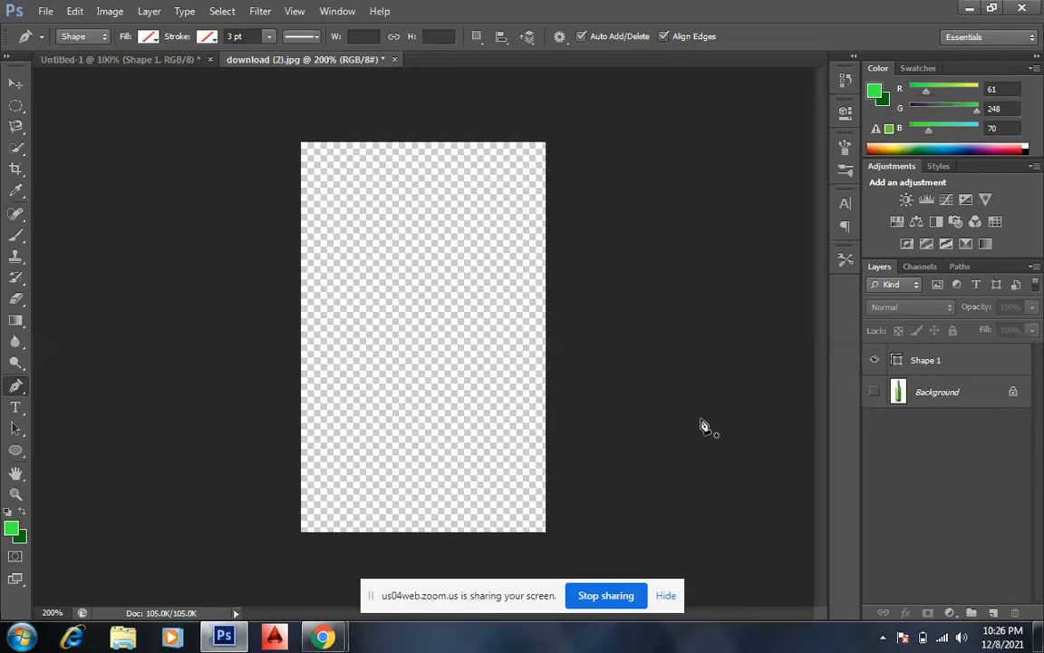
pyautogui.click(874, 394)
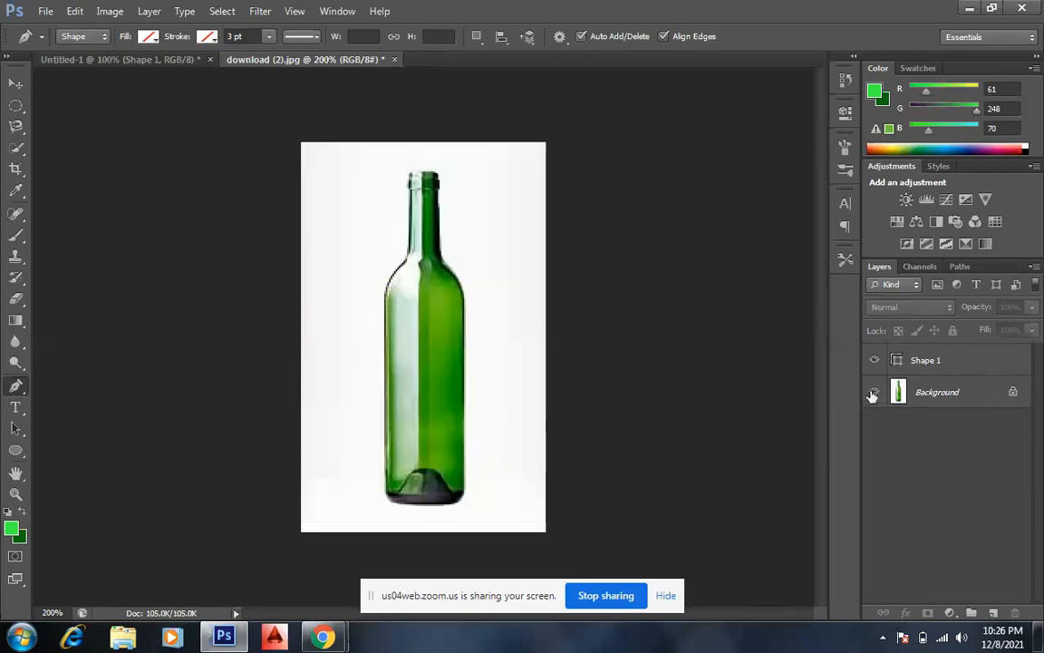
pyautogui.click(930, 361)
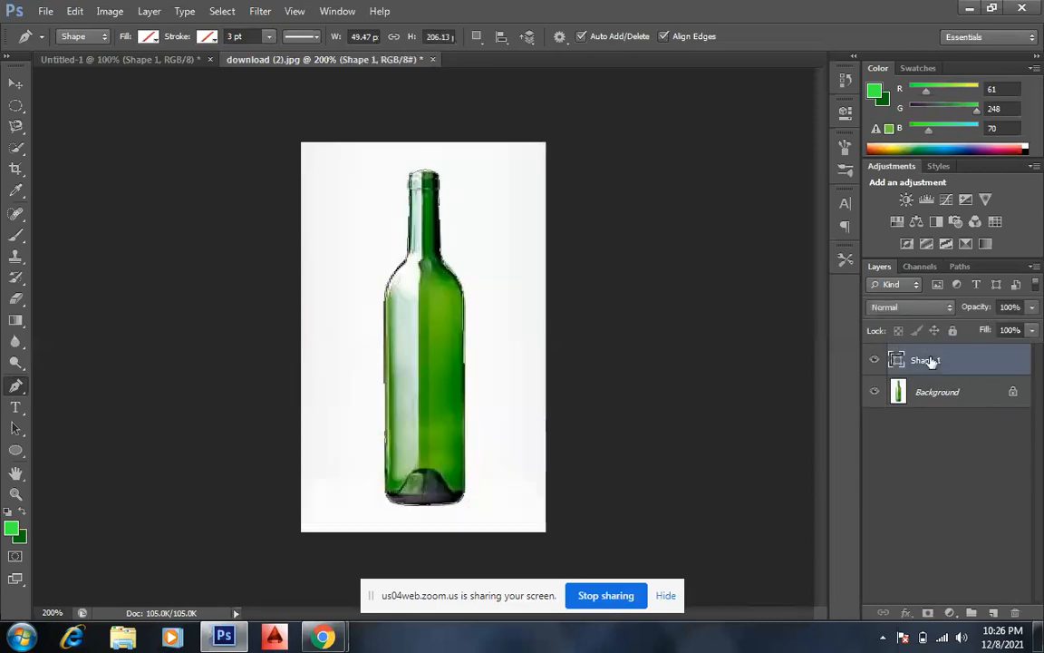
pyautogui.click(873, 393)
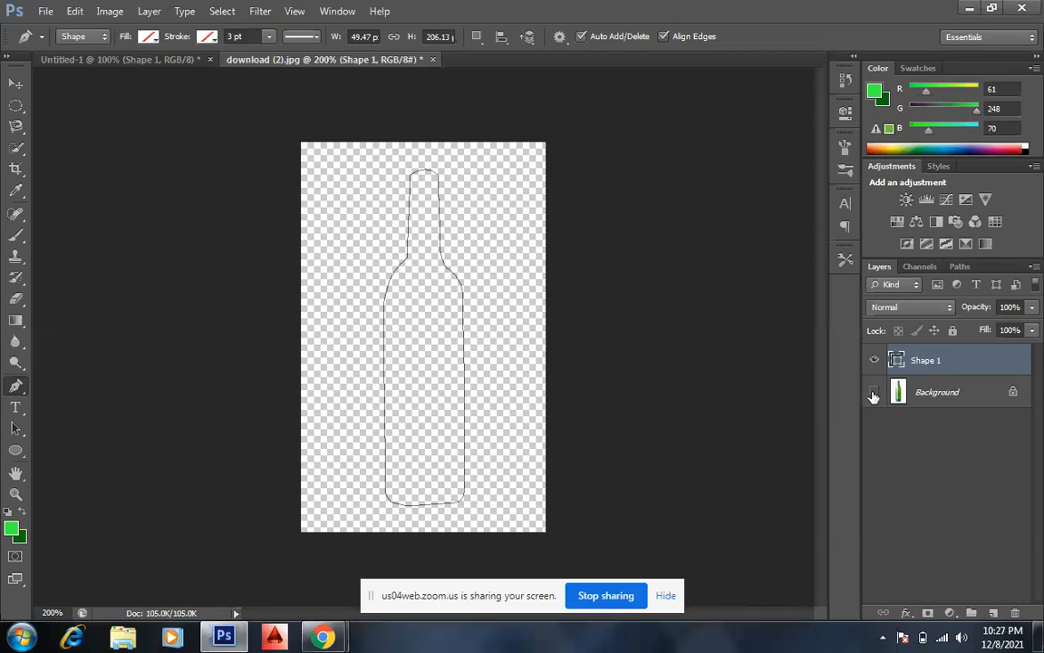
pyautogui.click(874, 393)
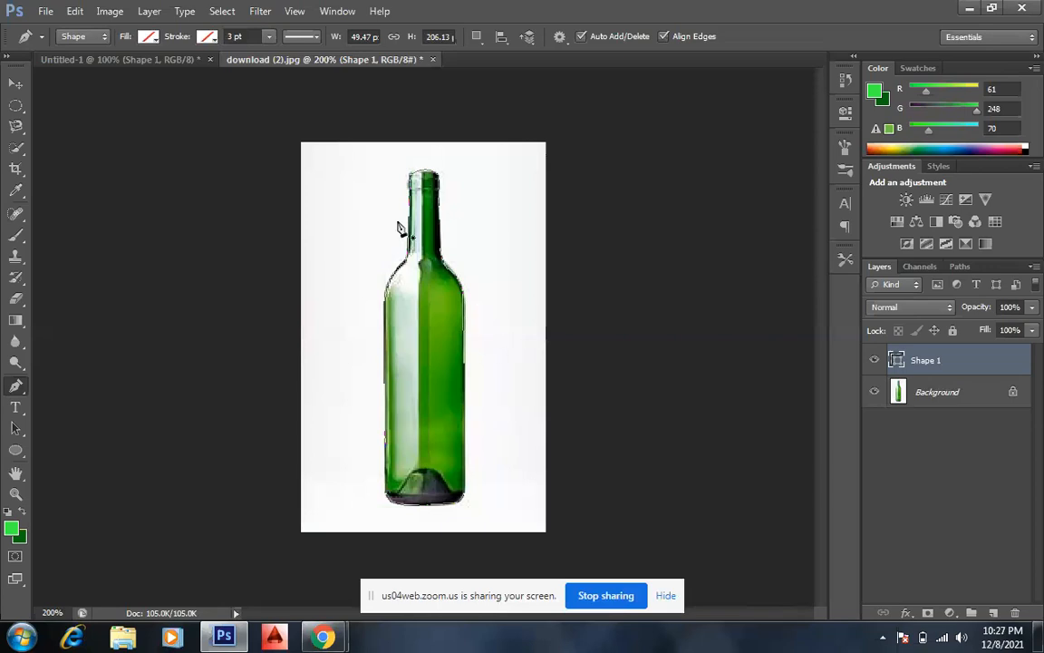
# Try duplicating the Shape 1 layer, check the outline with Background hidden, and delete the copy.
pyautogui.click(946, 396)
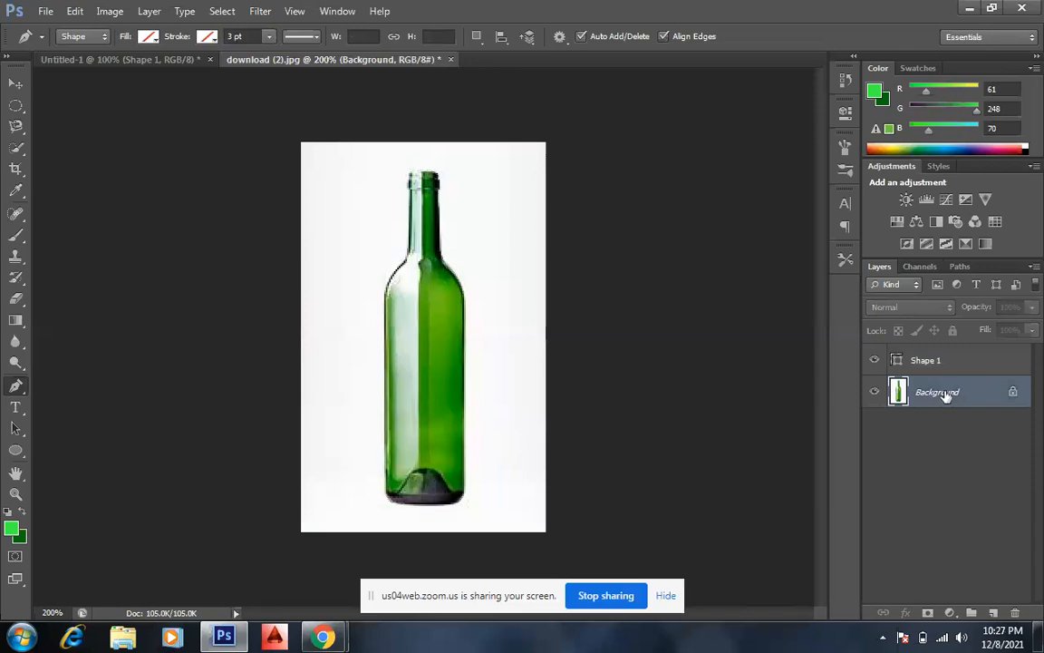
pyautogui.click(897, 362)
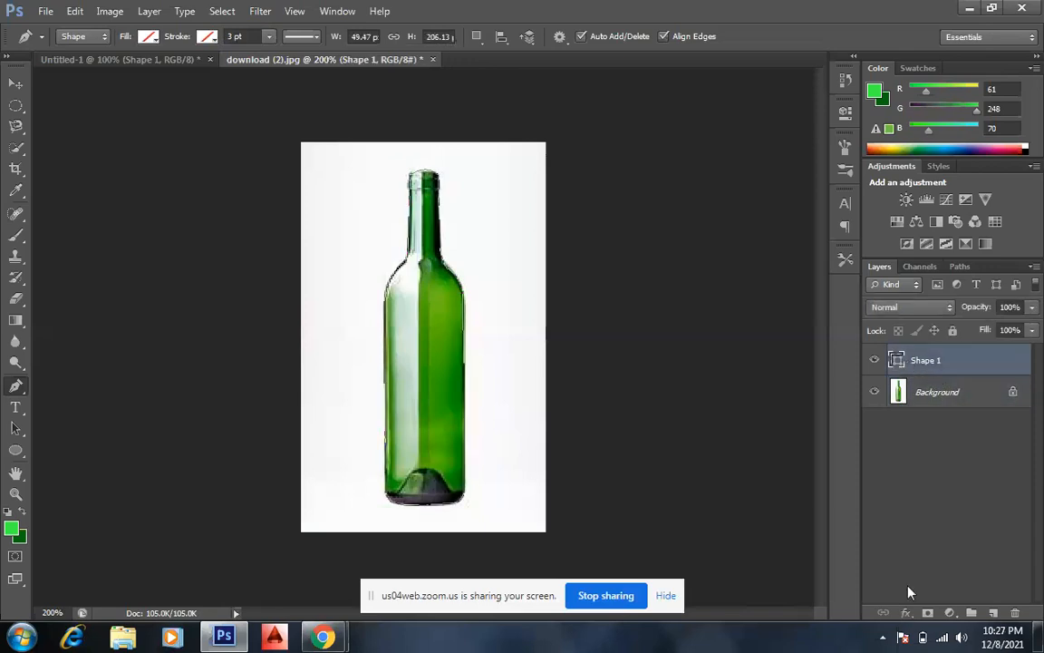
pyautogui.hotkey('ctrl', 'j')
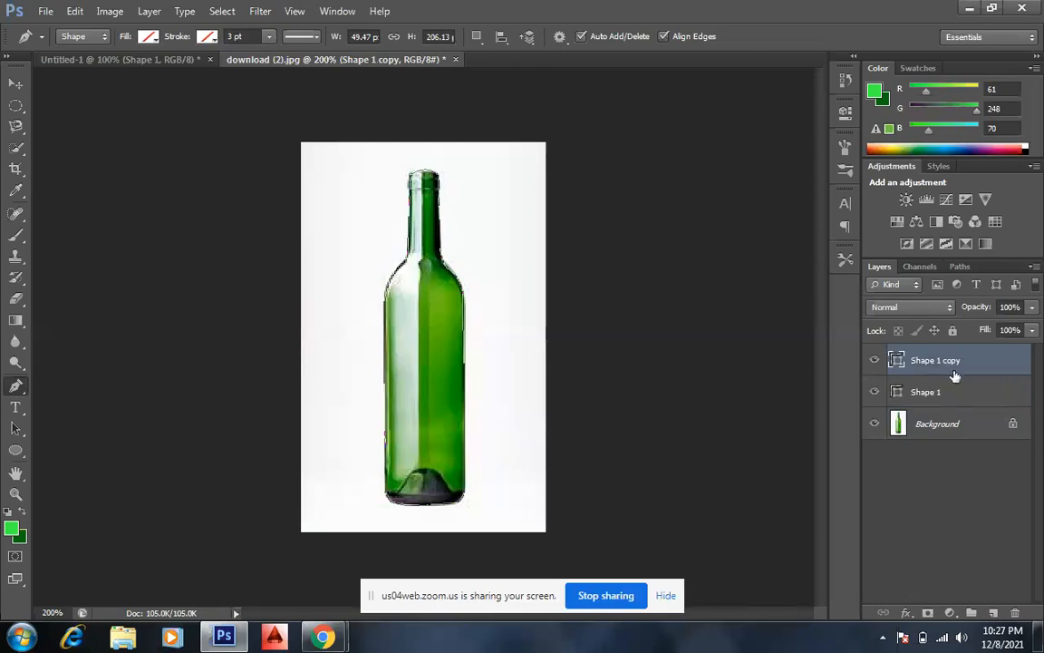
pyautogui.click(875, 423)
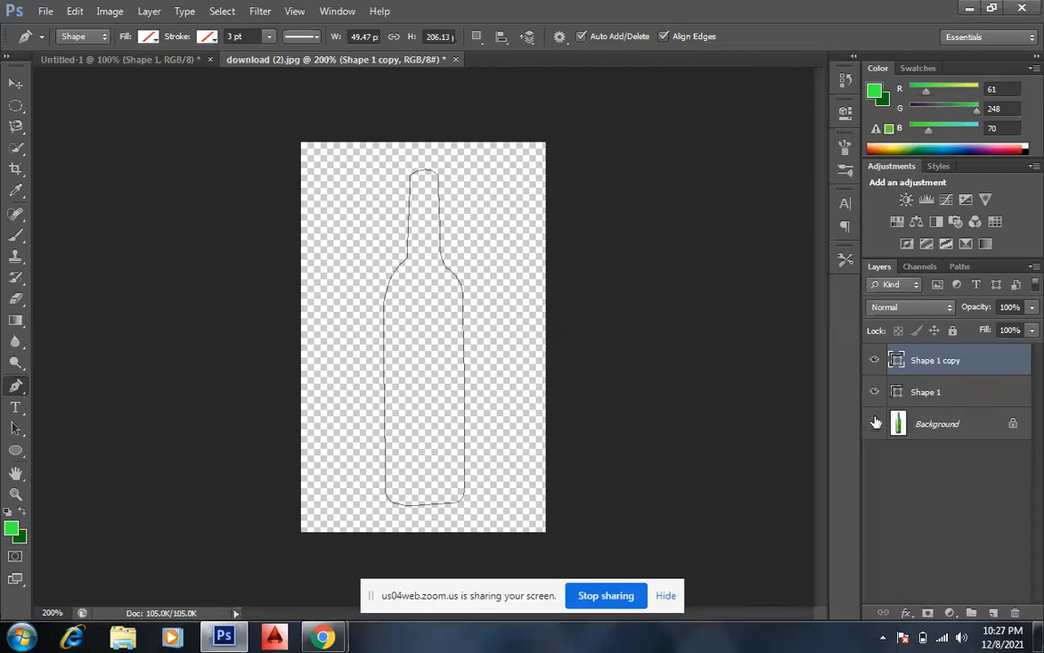
pyautogui.click(876, 423)
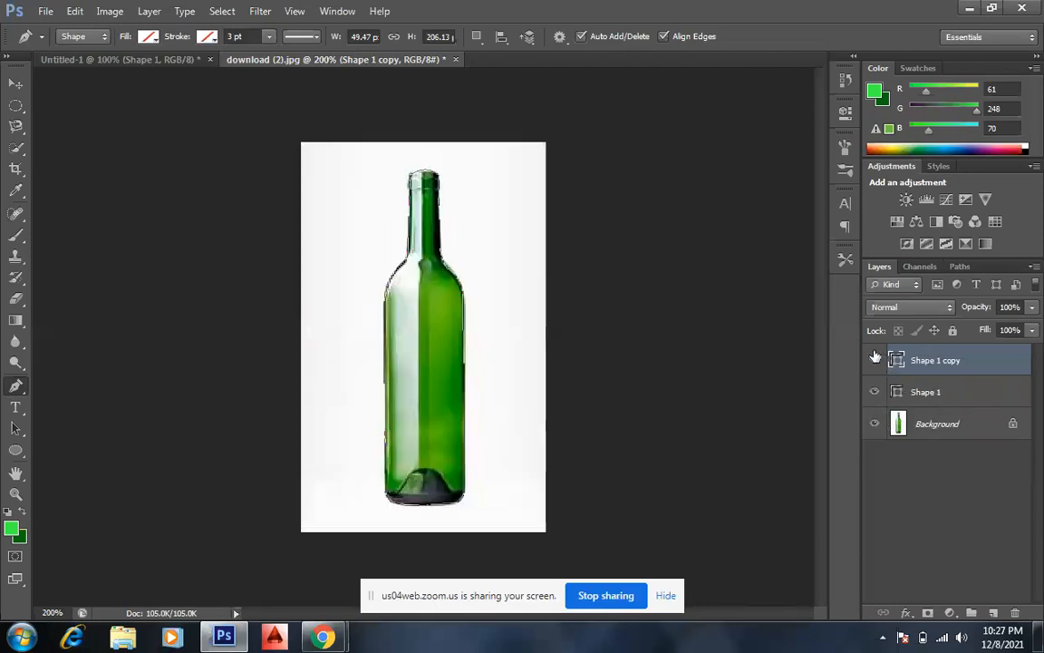
pyautogui.click(874, 360)
pyautogui.click(917, 392)
pyautogui.moveTo(925, 361); pyautogui.dragTo(1015, 615)
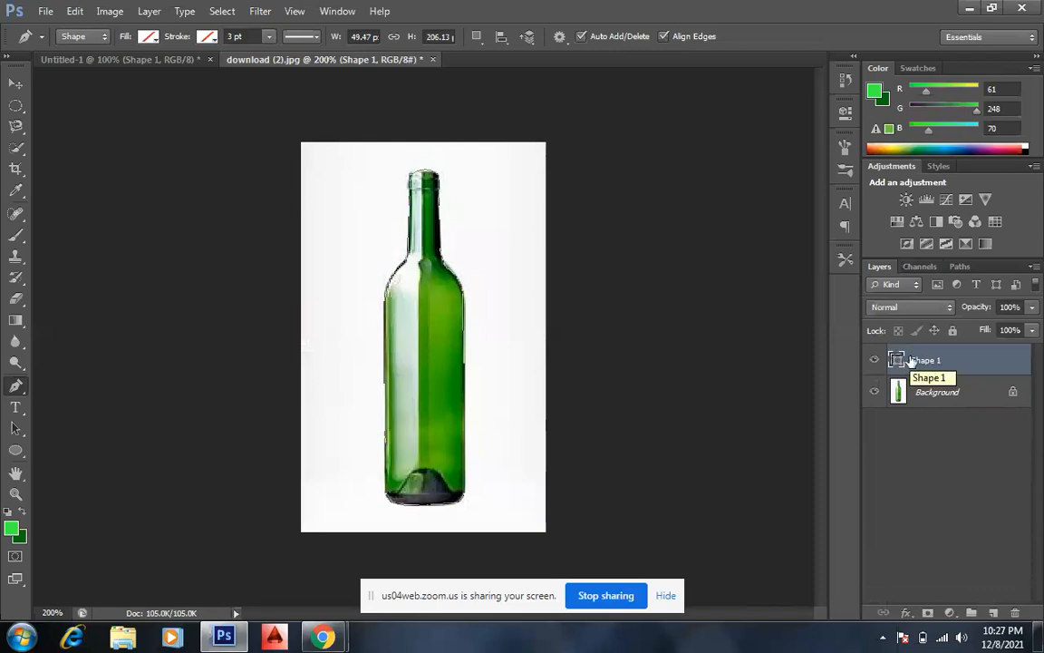
# Try duplicating the Background layer and delete the copy.
pyautogui.click(917, 387)
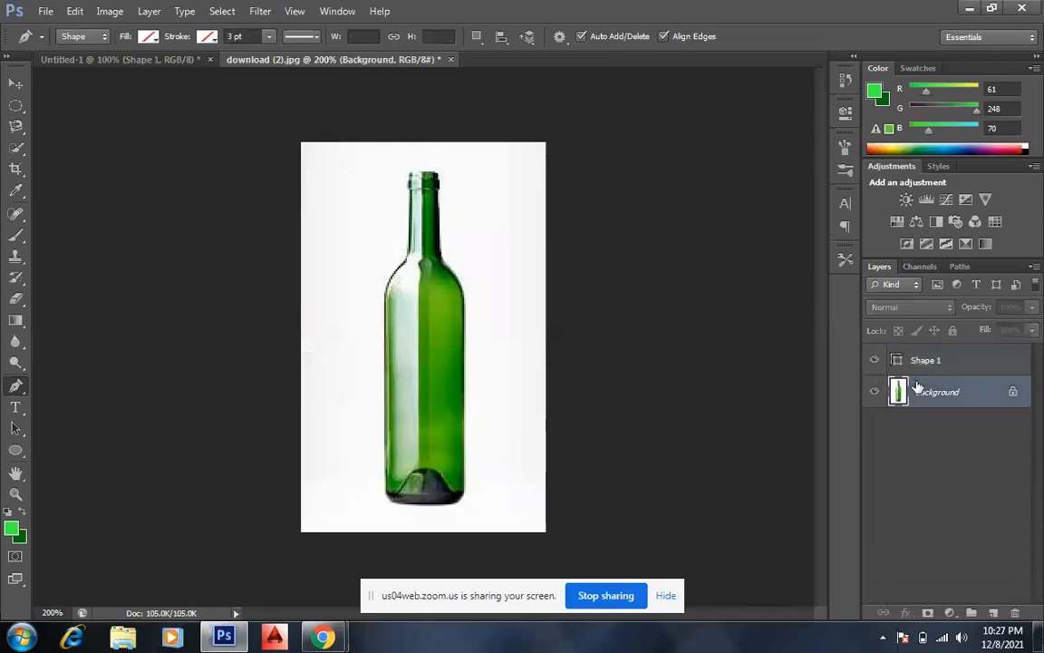
pyautogui.hotkey('ctrl', 'j')
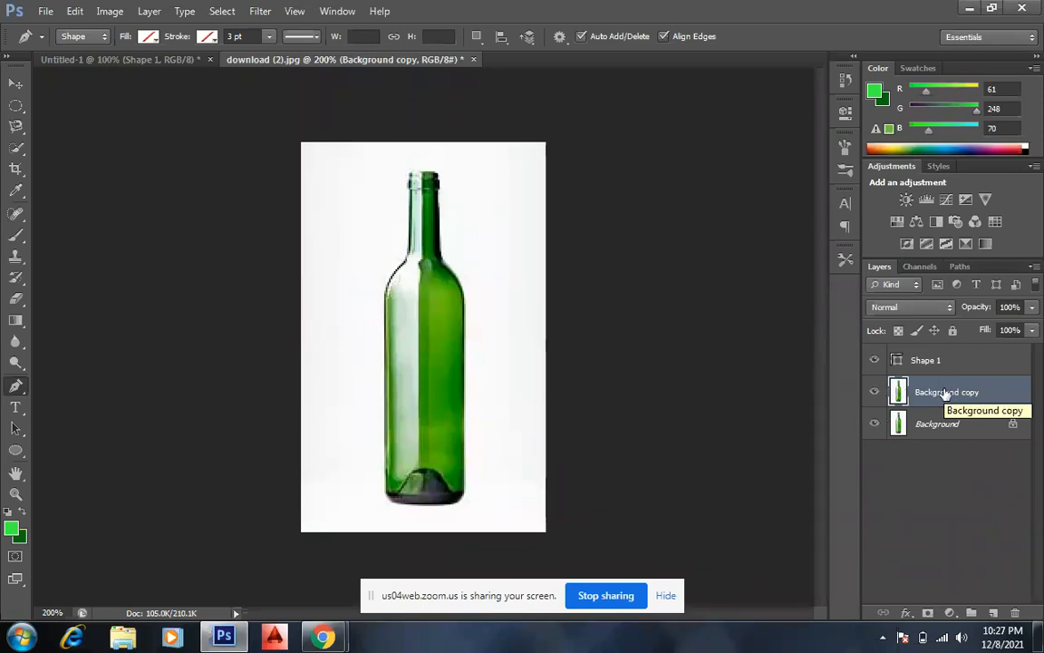
pyautogui.press('Delete')
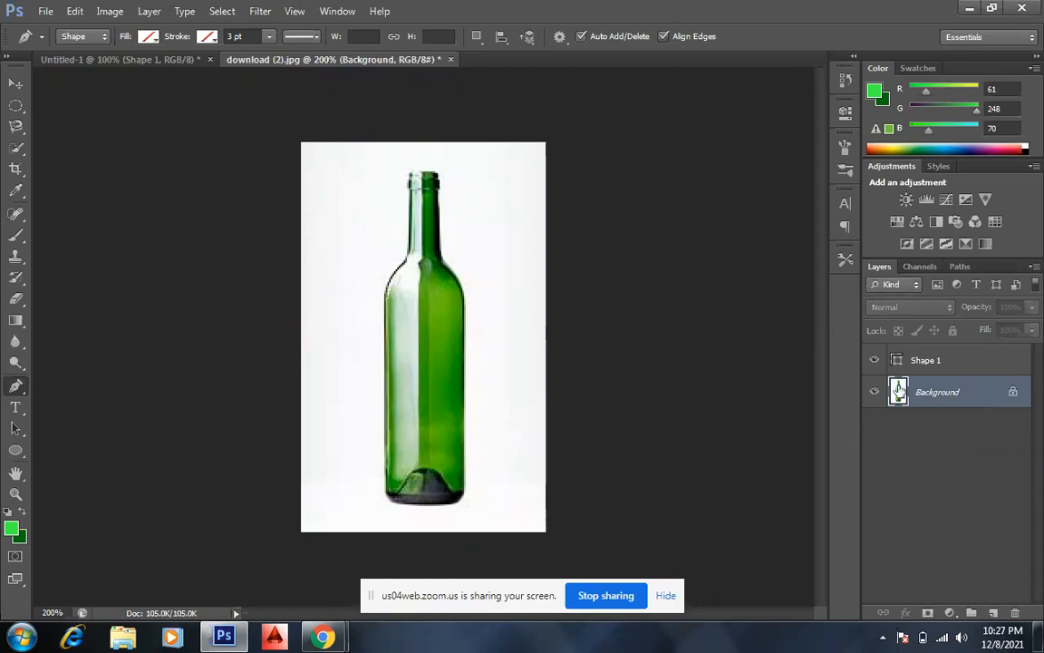
# Try duplicating the Shape 1 and Background layers together and undo the duplication.
pyautogui.click(917, 360)
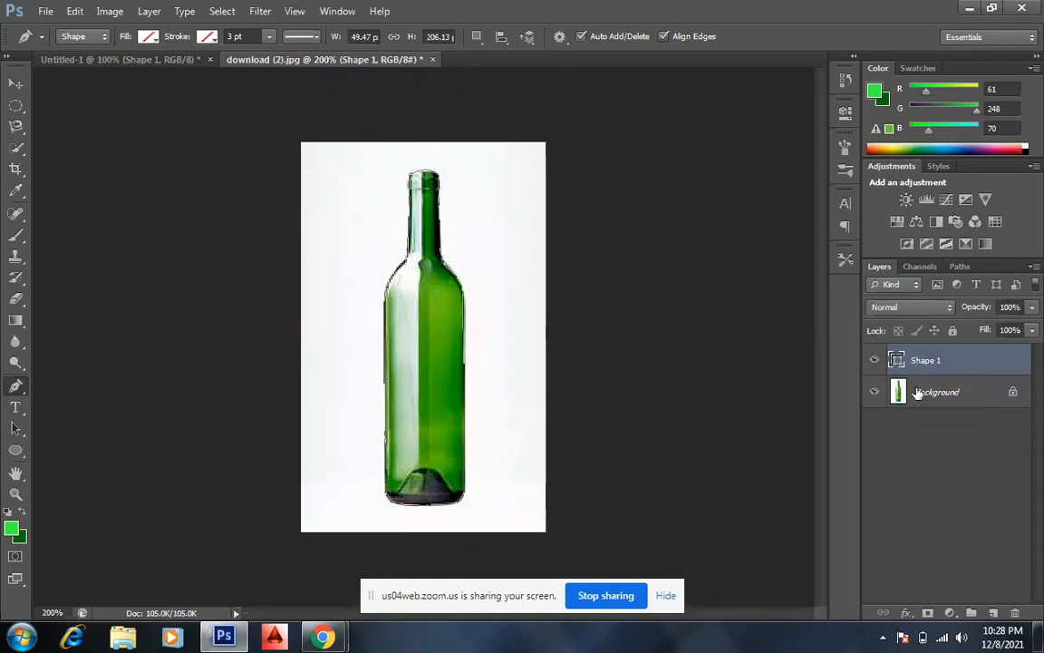
pyautogui.keyDown('shift'); pyautogui.click(918, 392); pyautogui.keyUp('shift')
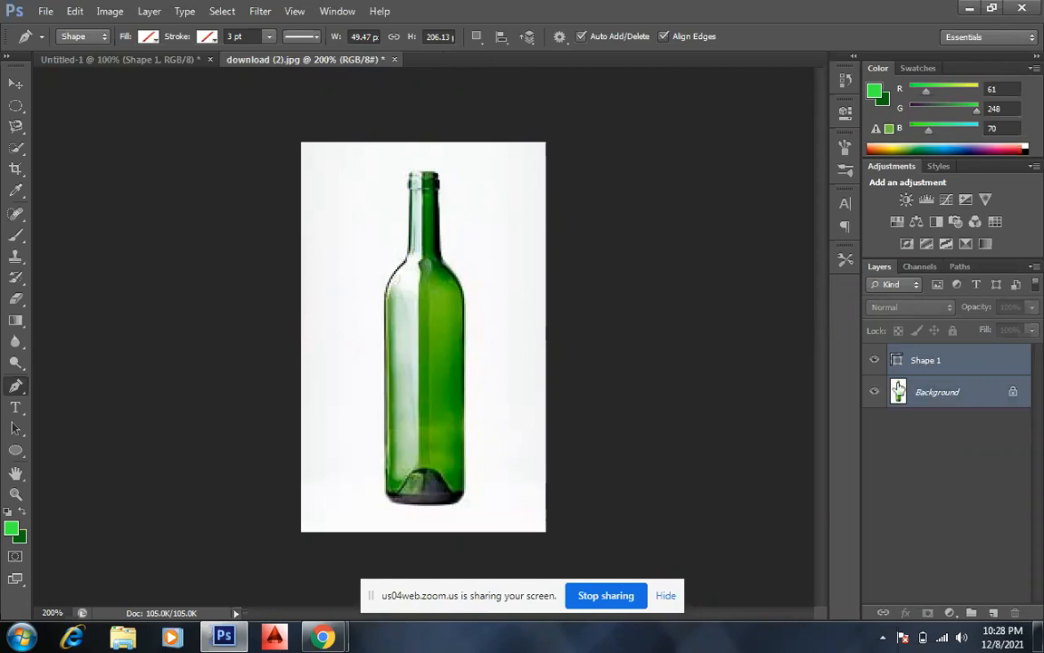
pyautogui.hotkey('ctrl', 'j')
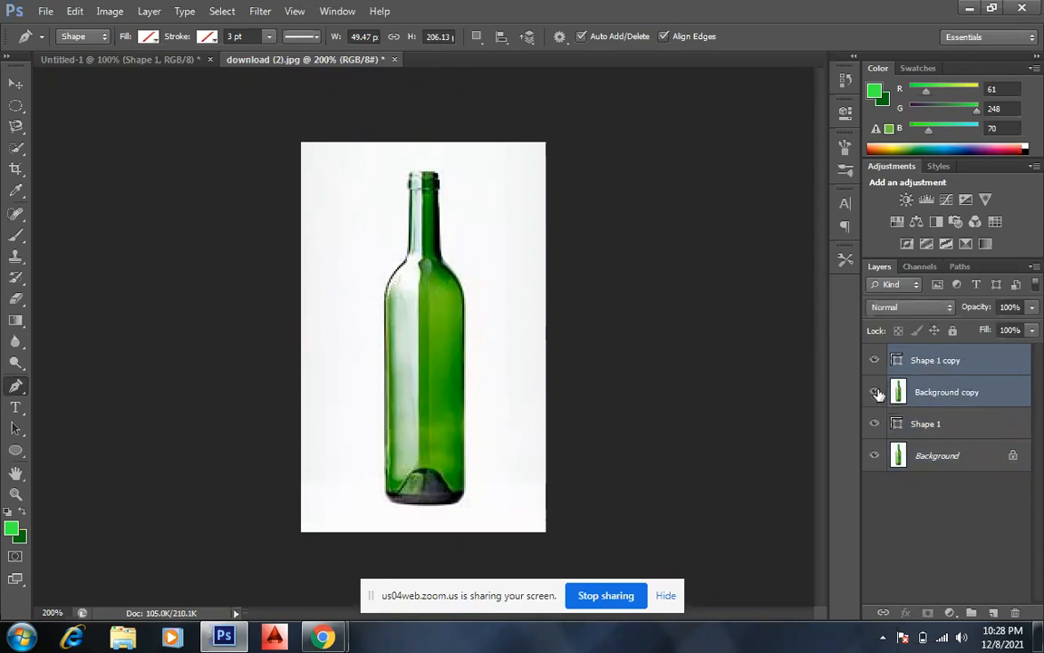
pyautogui.hotkey('ctrl', 'z')
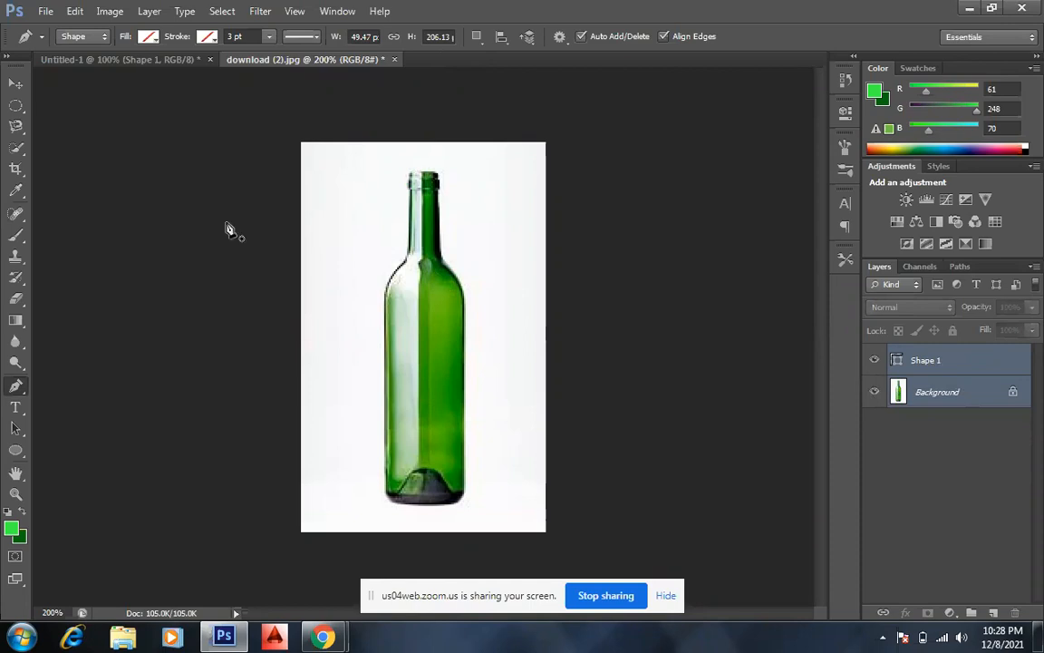
# Duplicate the Shape 1 layer and check the copy alone by temporarily hiding Shape 1 and Background.
pyautogui.click(15, 83)
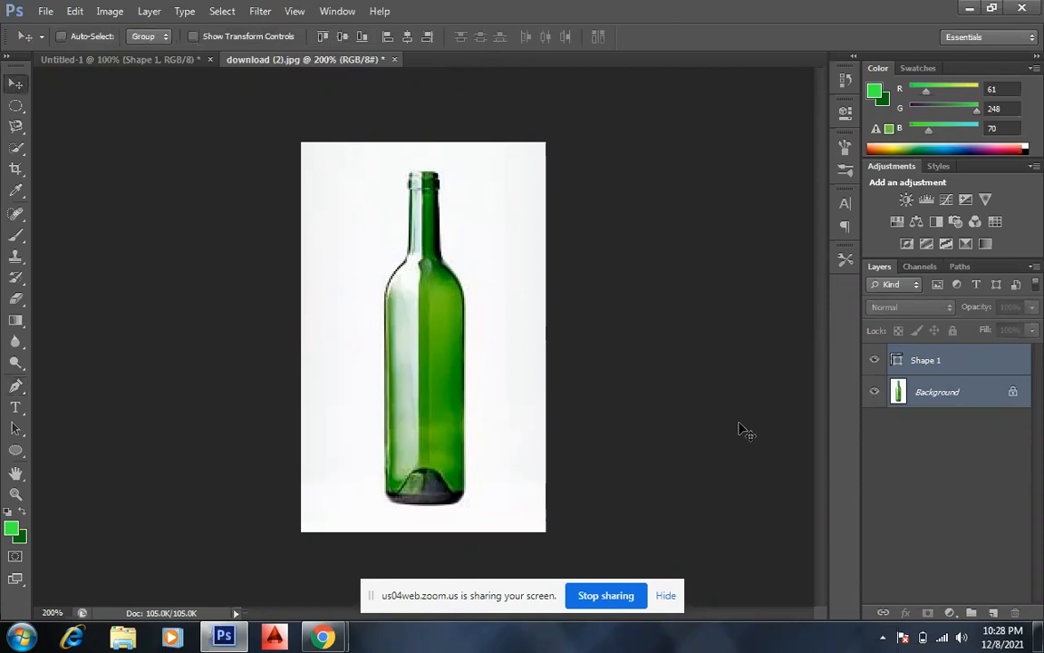
pyautogui.click(906, 384)
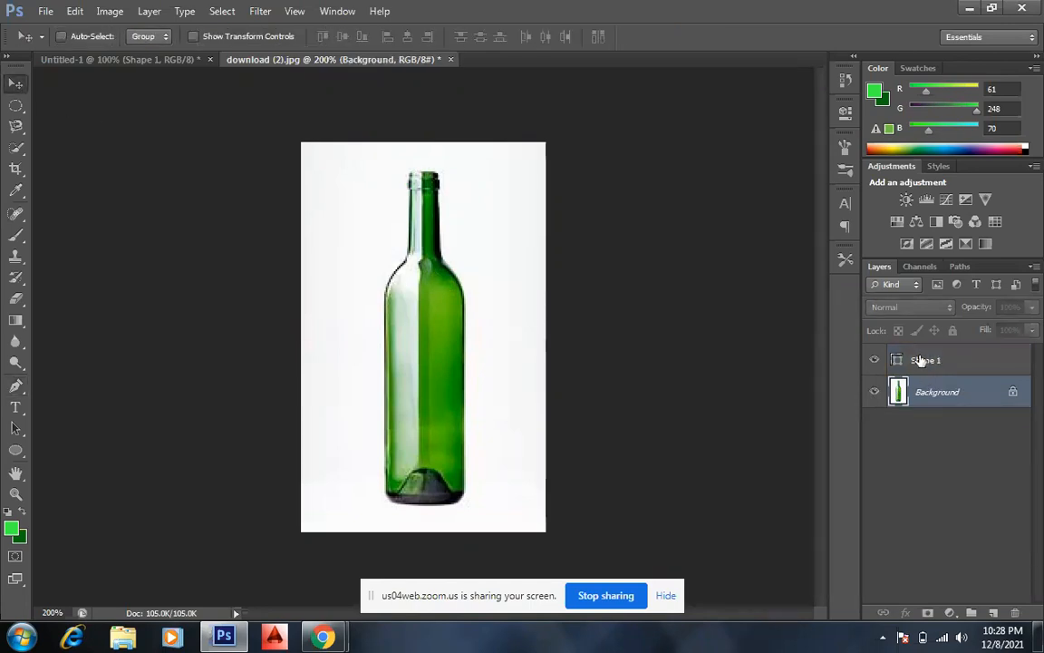
pyautogui.click(926, 363)
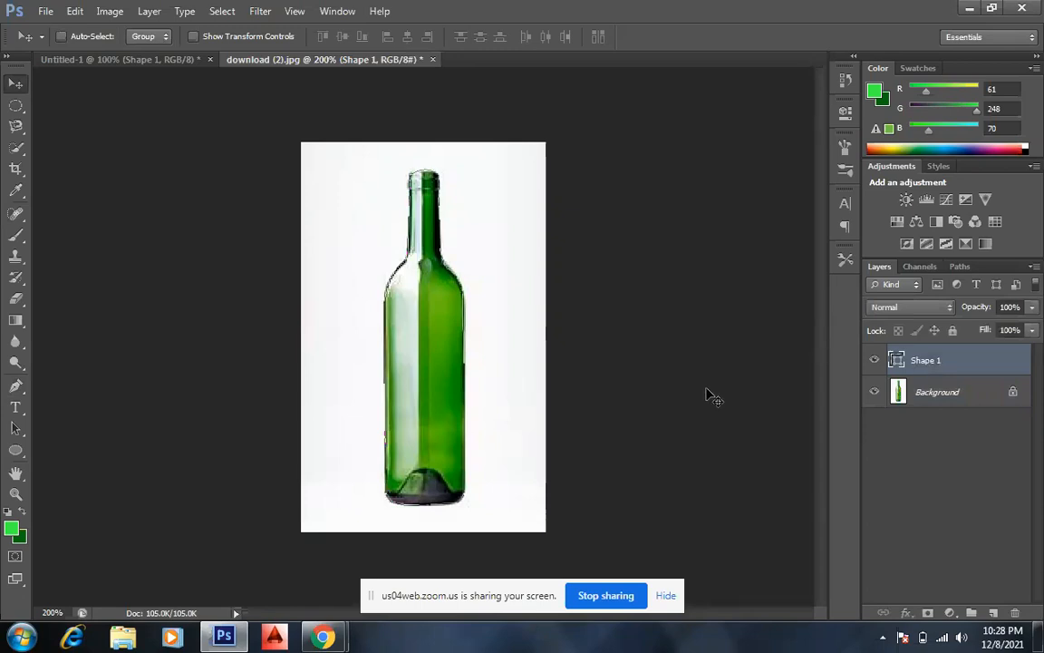
pyautogui.hotkey('ctrl', 'j')
pyautogui.click(876, 391)
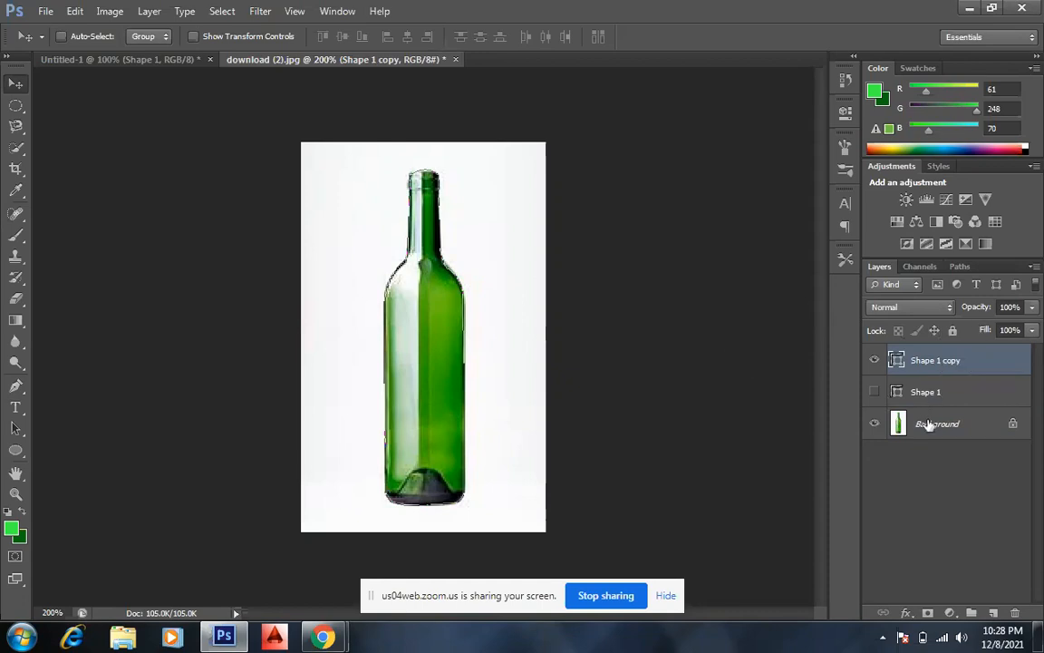
pyautogui.click(875, 426)
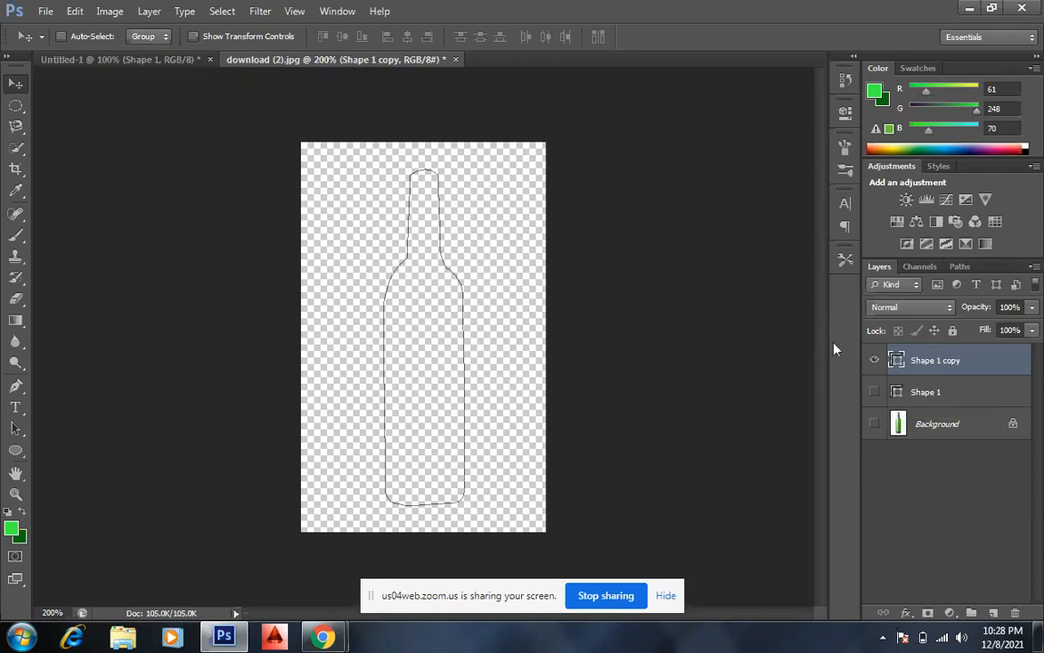
pyautogui.click(875, 391)
pyautogui.click(874, 424)
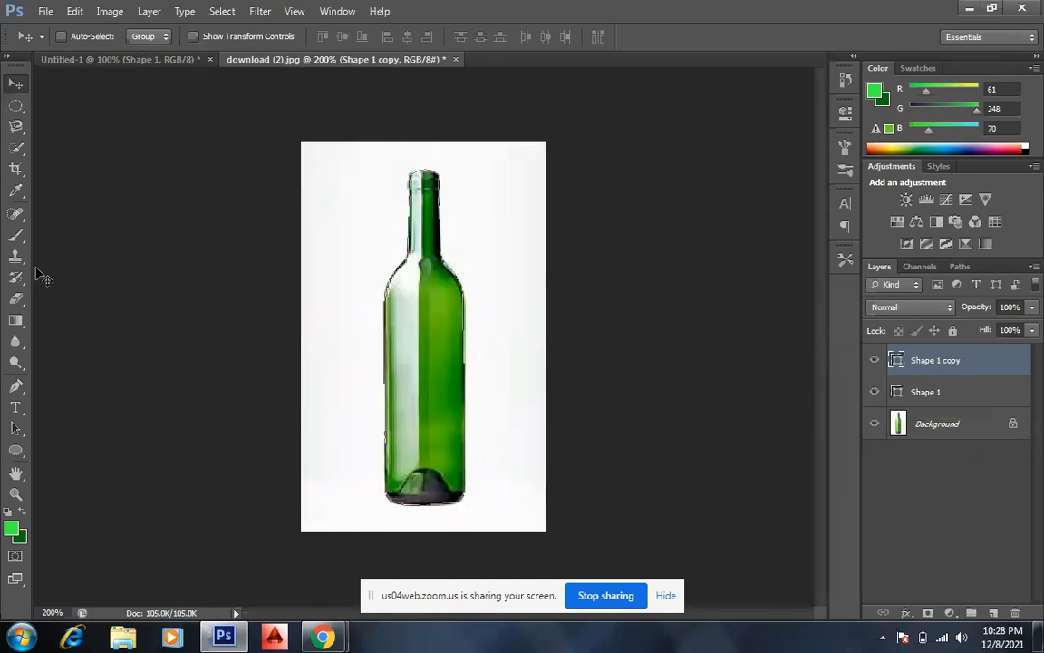
# Select the Pen tool and view its fill options and the related pen tools.
pyautogui.click(15, 387)
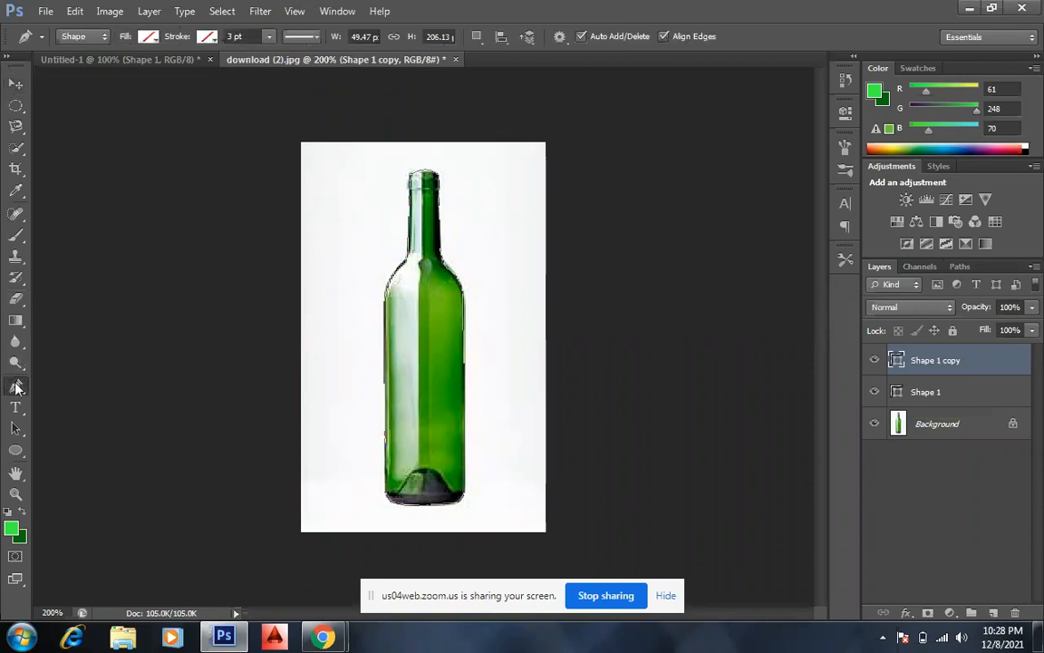
pyautogui.click(148, 38)
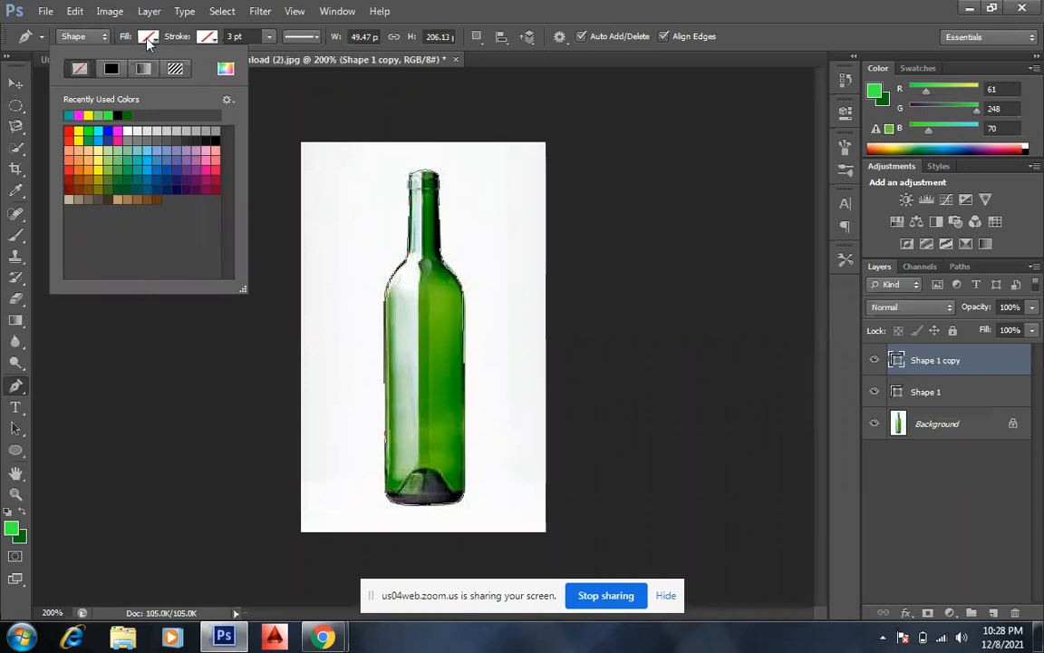
pyautogui.click(19, 81)
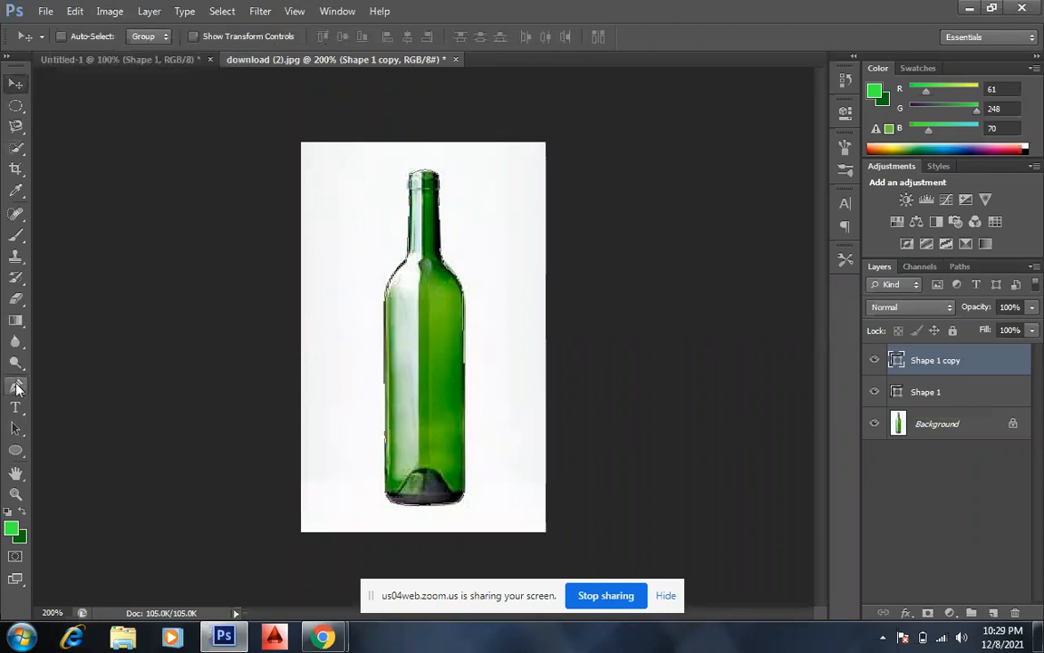
pyautogui.click(16, 385)
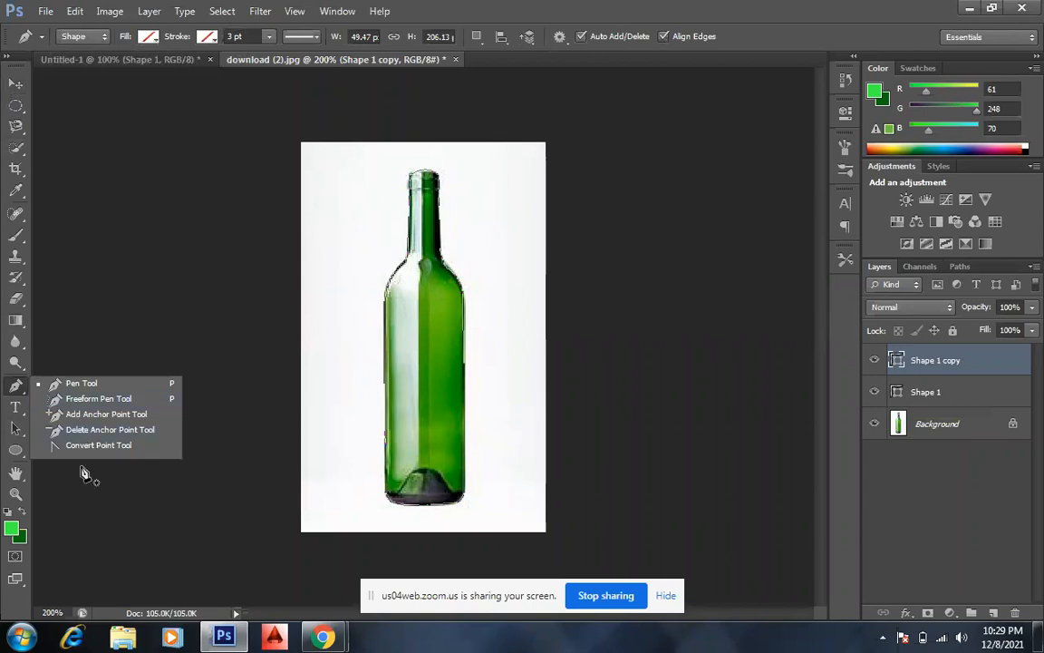
pyautogui.click(16, 380)
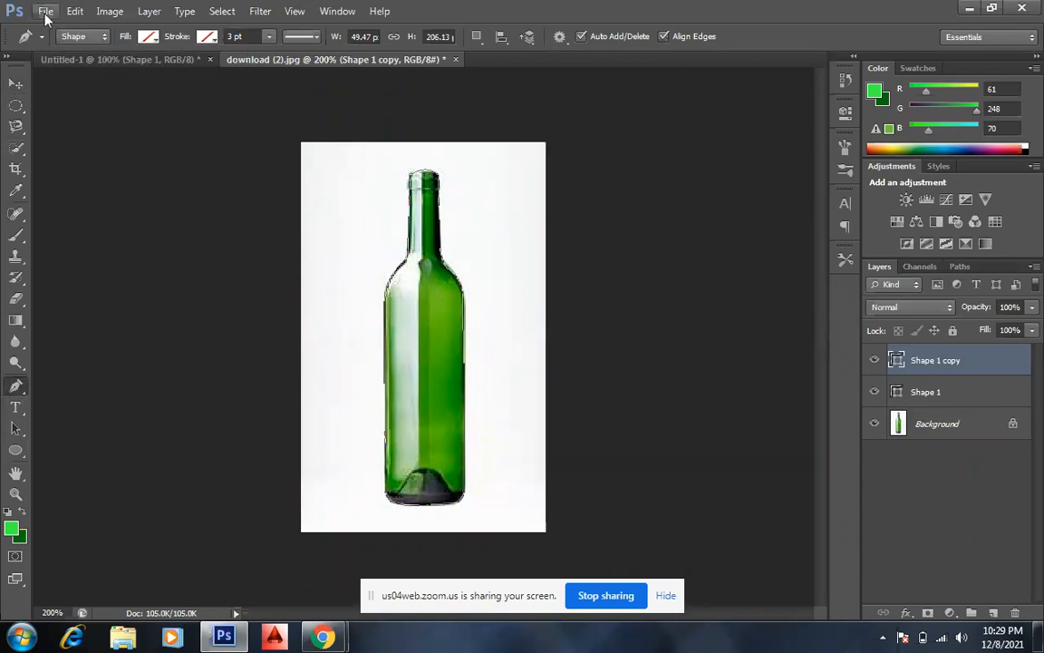
# Create a new 1000 x 500 pixel document at 72 pixels/inch in RGB Color with a white background.
pyautogui.click(113, 13)
pyautogui.moveTo(71, 17)
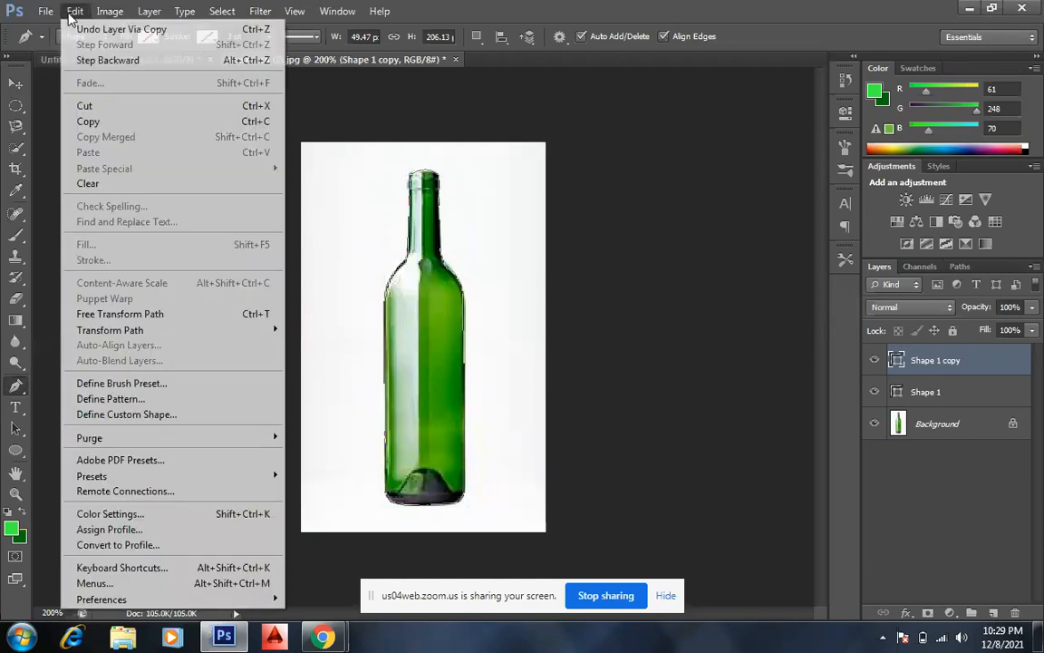
pyautogui.click(56, 30)
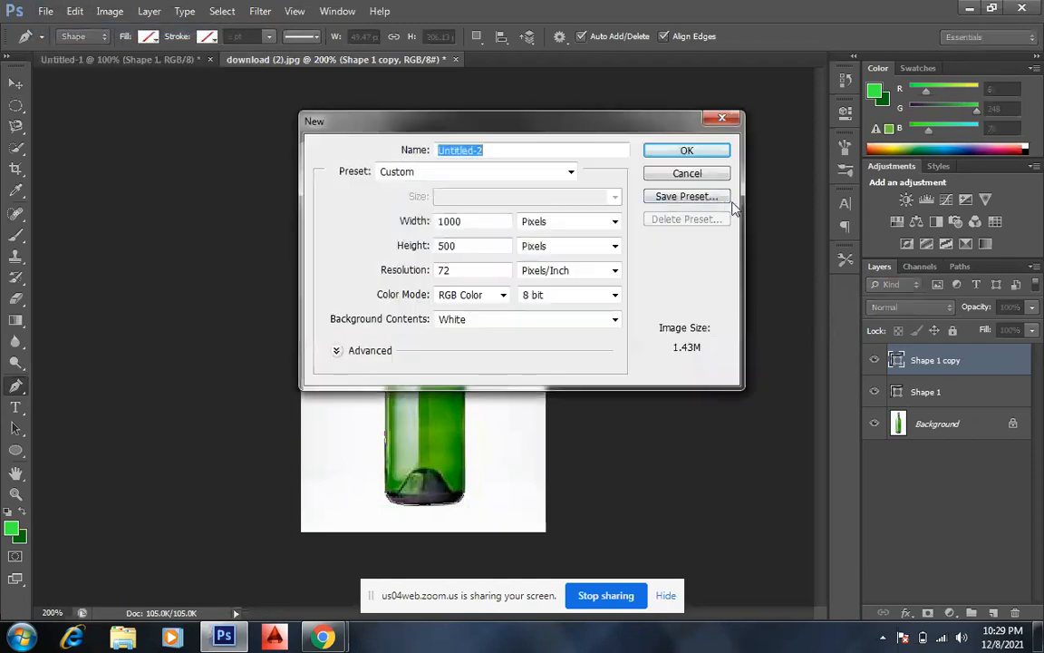
pyautogui.click(701, 158)
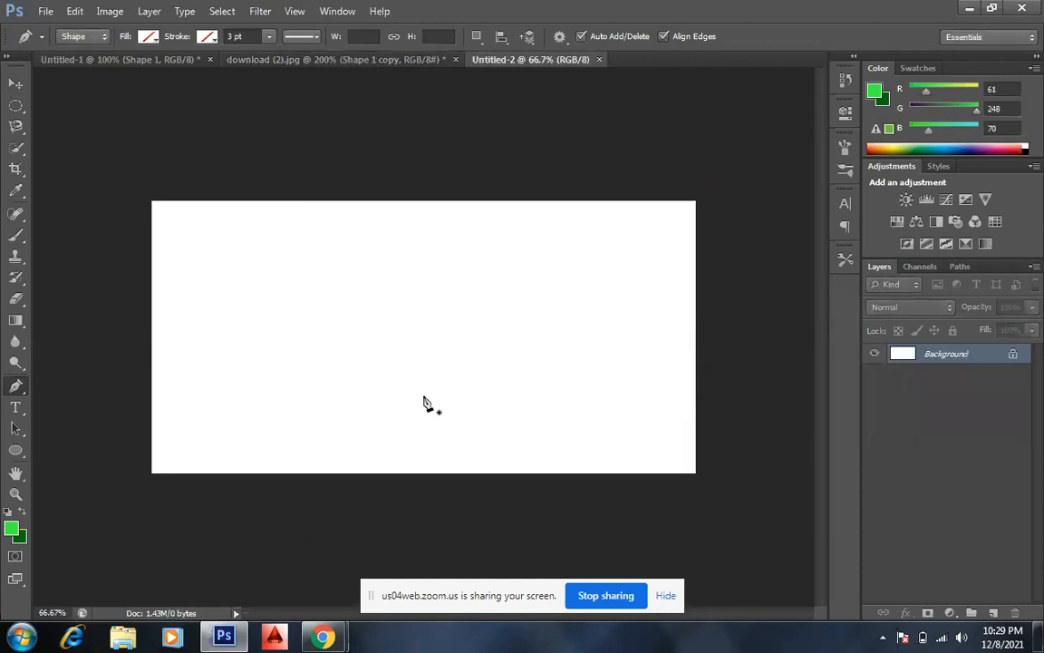
pyautogui.hotkey('ctrl', '+')
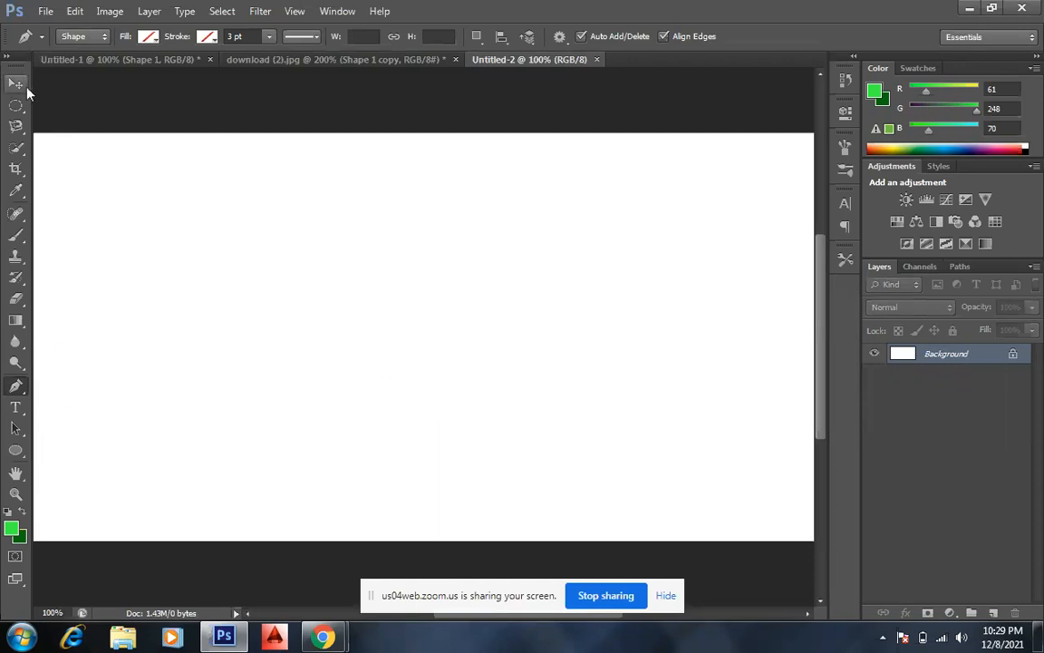
# Add the text ARIAL in green 72 pt Arial Regular and place it above the middle of the canvas.
pyautogui.click(22, 86)
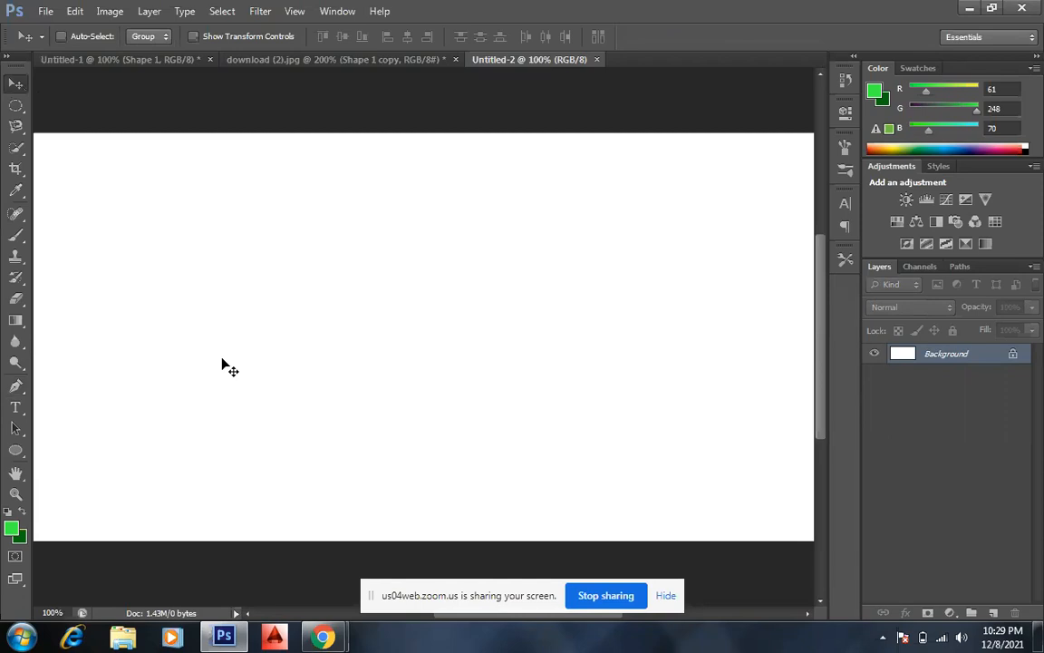
pyautogui.click(11, 409)
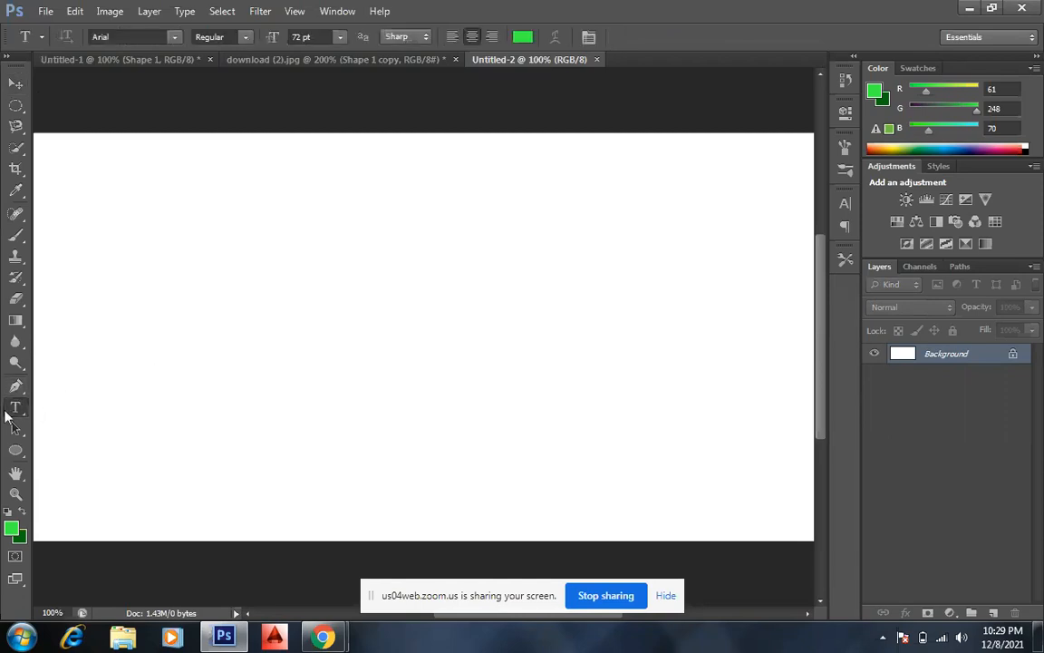
pyautogui.click(142, 381)
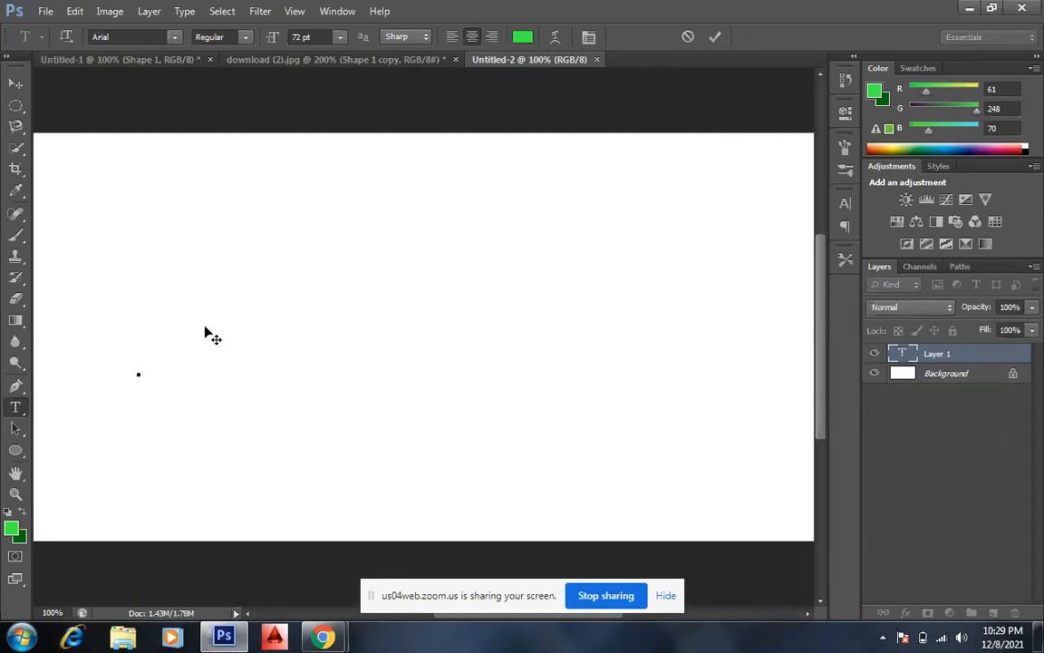
pyautogui.write('AR')
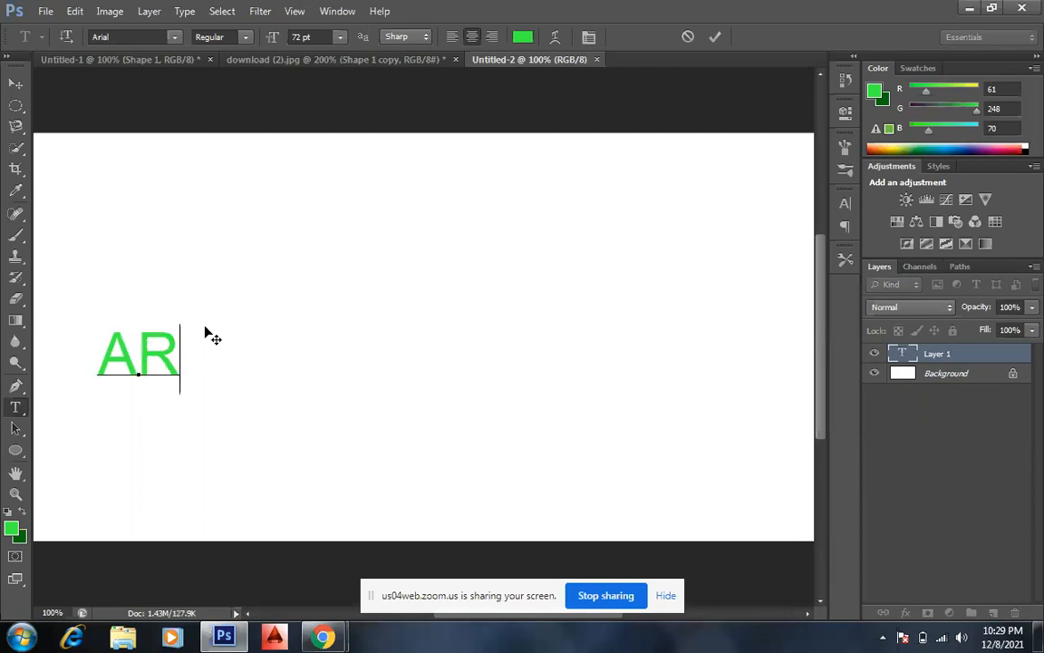
pyautogui.write('IAL')
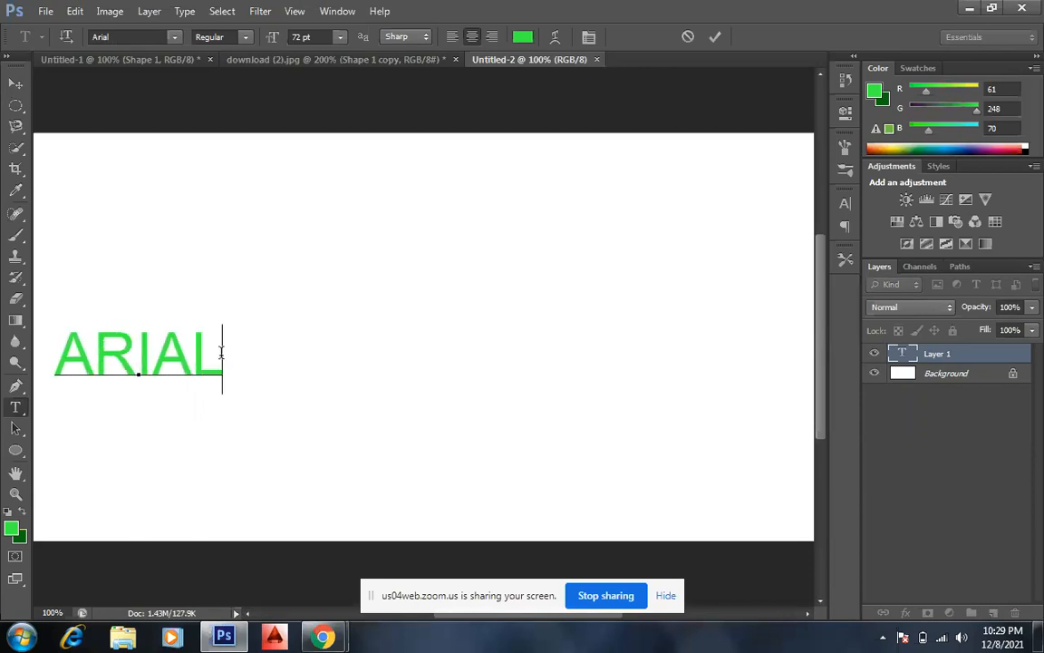
pyautogui.moveTo(221, 352); pyautogui.dragTo(38, 354)
pyautogui.moveTo(138, 408); pyautogui.dragTo(333, 345)
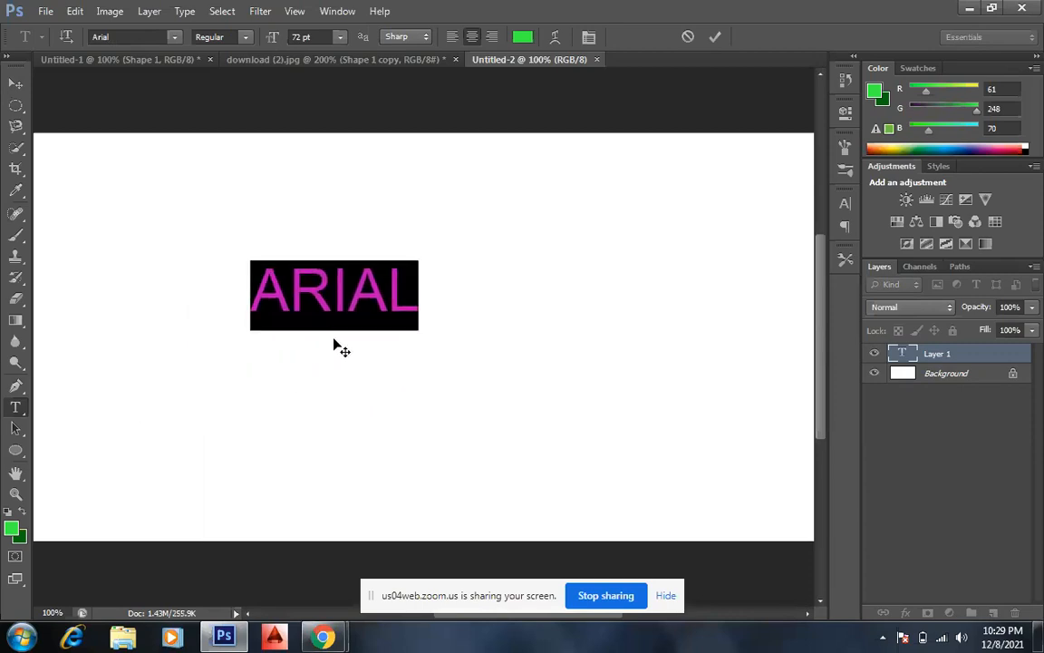
pyautogui.click(713, 37)
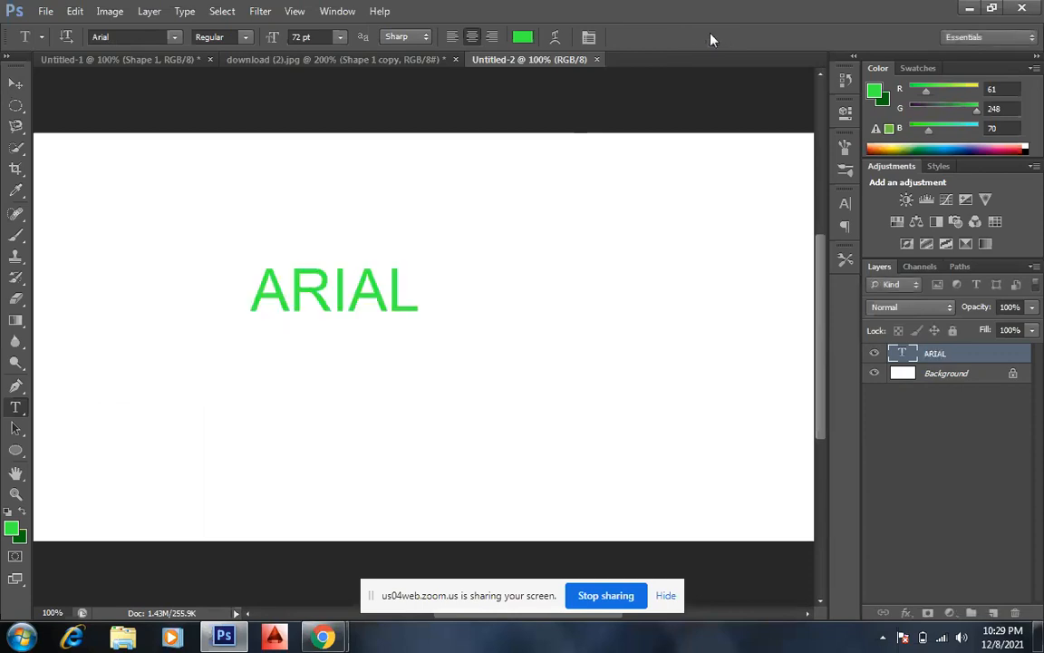
# Scale the ARIAL text to about 202% wide and 203% high and move it down and to the left.
pyautogui.click(15, 85)
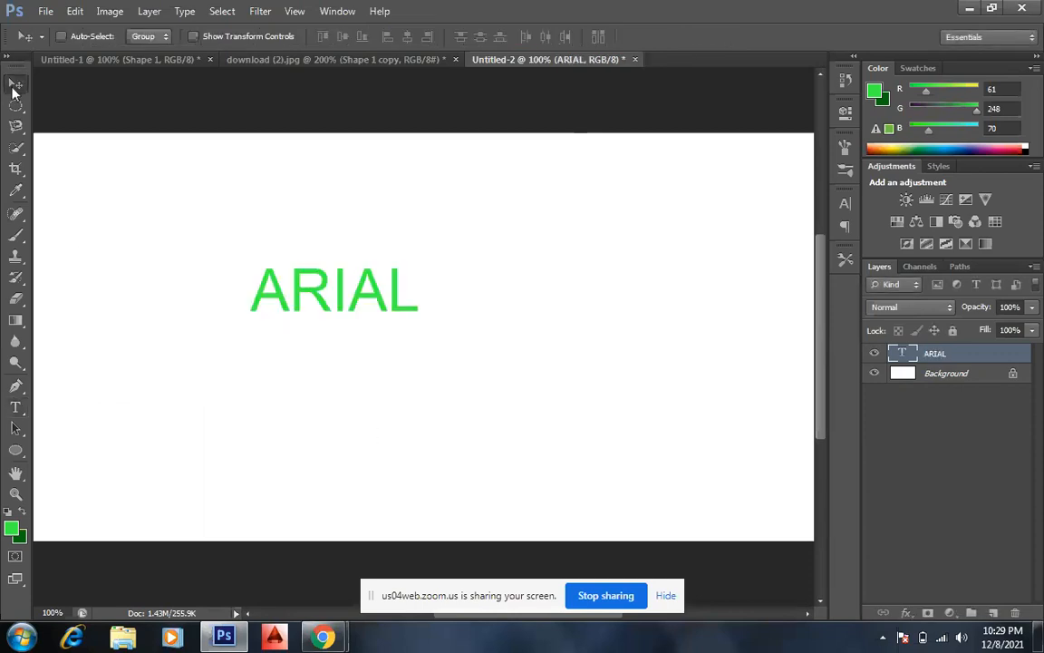
pyautogui.hotkey('ctrl', 't')
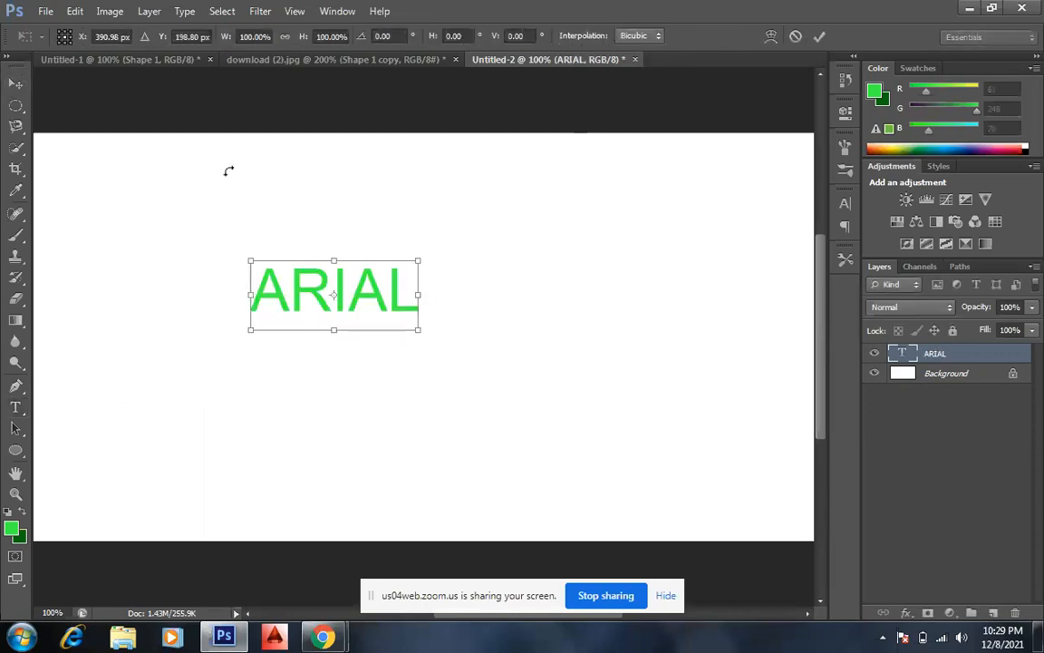
pyautogui.moveTo(417, 260); pyautogui.dragTo(570, 153)
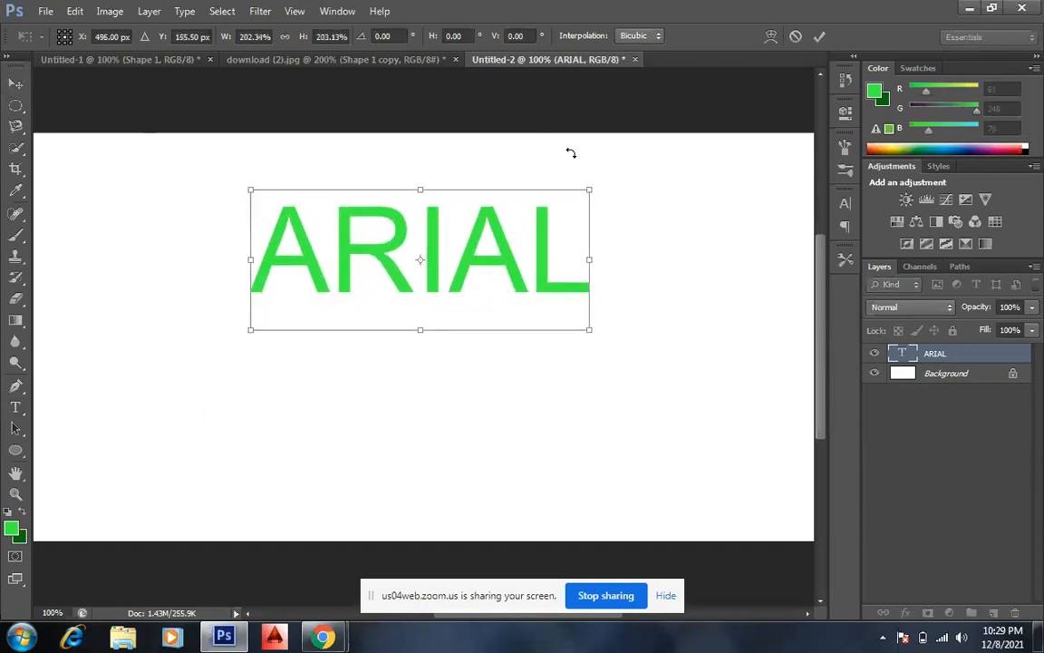
pyautogui.moveTo(471, 326); pyautogui.dragTo(381, 415)
pyautogui.press('Return')
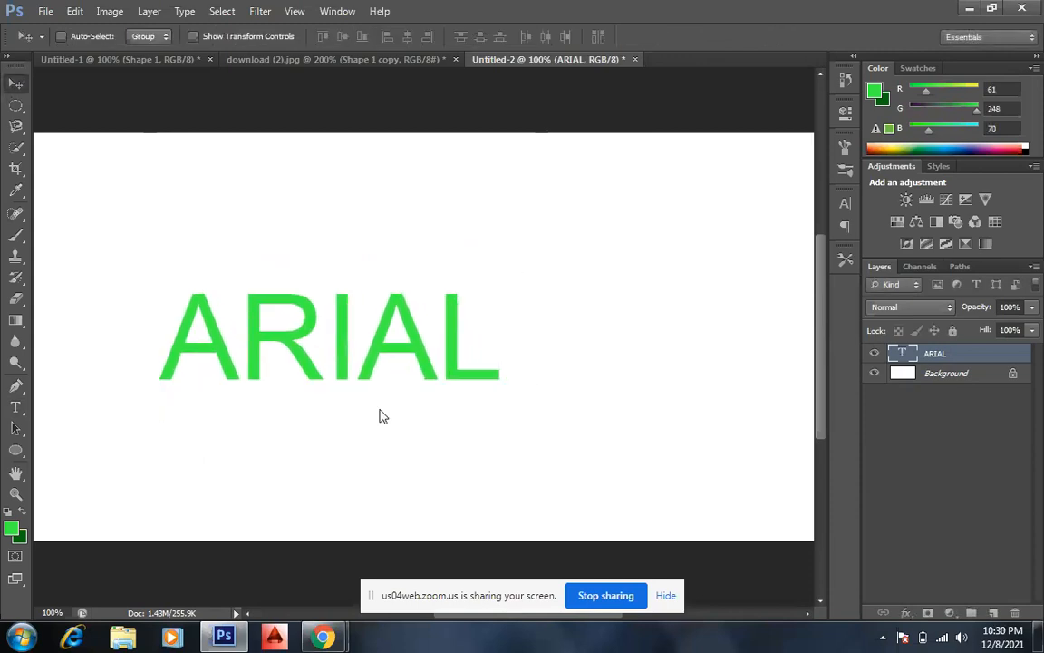
# Transform the ARIAL text with about 146% height and a -38.74° horizontal skew, stretch it wider, and move it lower left.
pyautogui.hotkey('ctrl', 't')
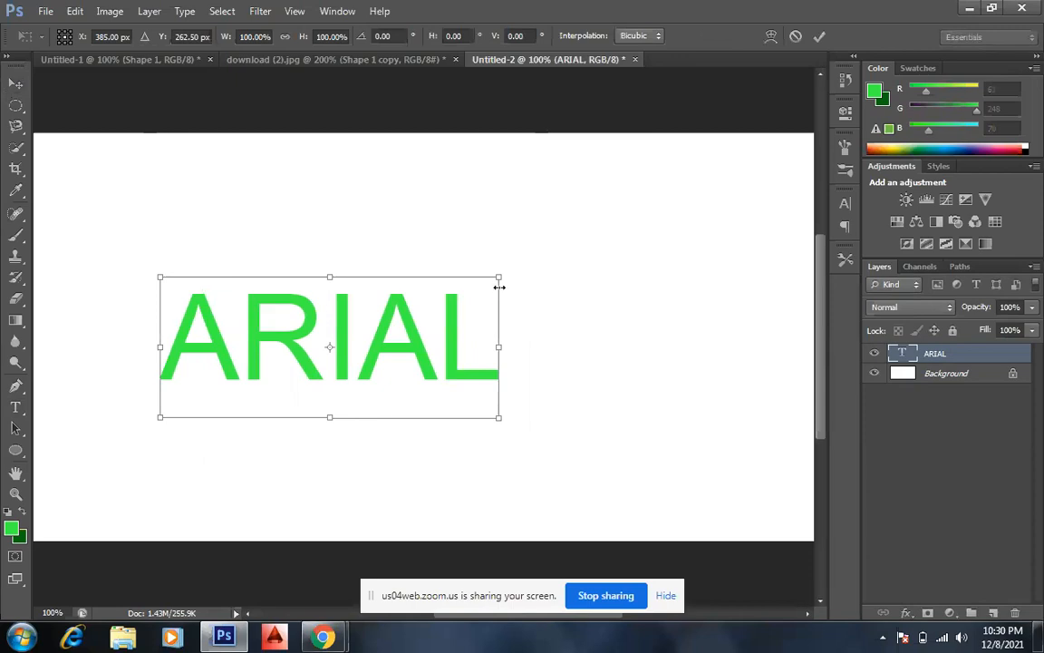
pyautogui.moveTo(497, 280); pyautogui.dragTo(664, 214)
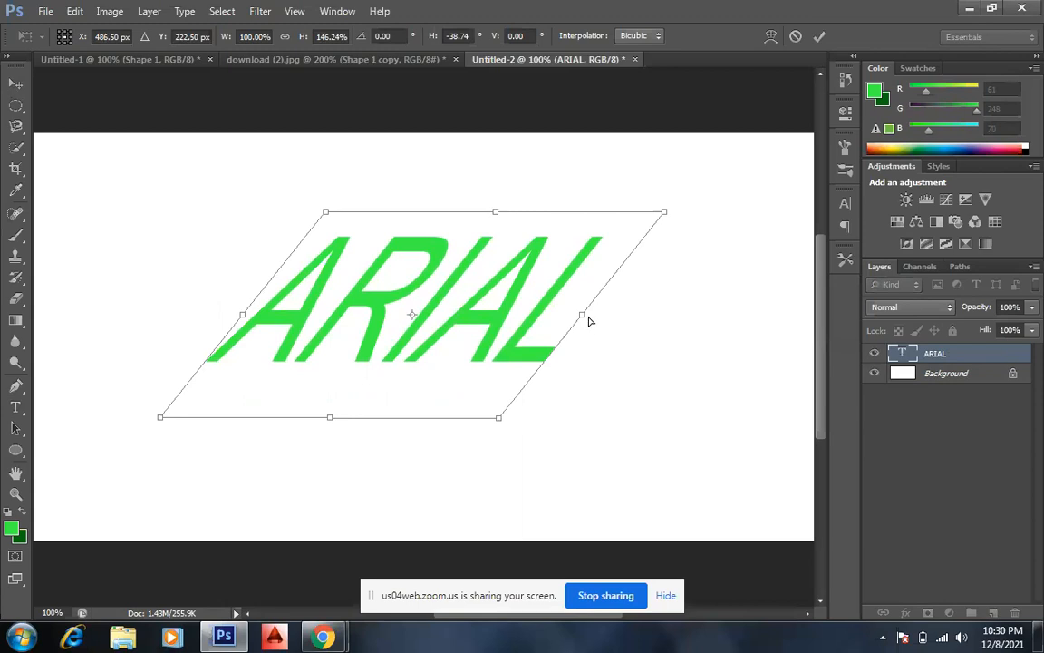
pyautogui.moveTo(584, 319); pyautogui.dragTo(697, 322)
pyautogui.press('Return')
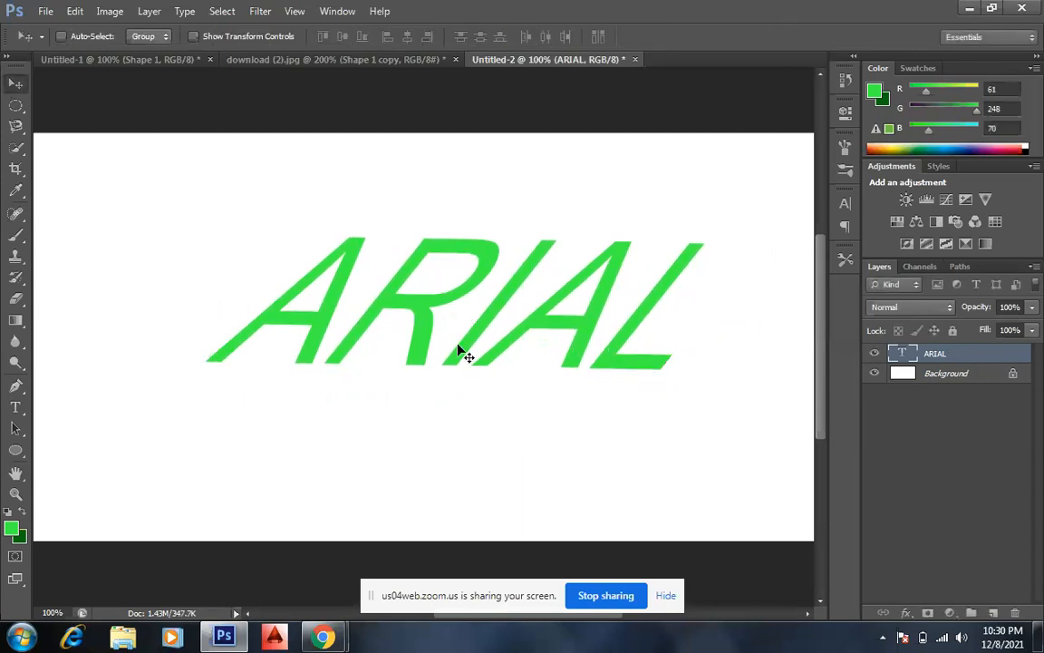
pyautogui.moveTo(510, 356); pyautogui.dragTo(433, 384)
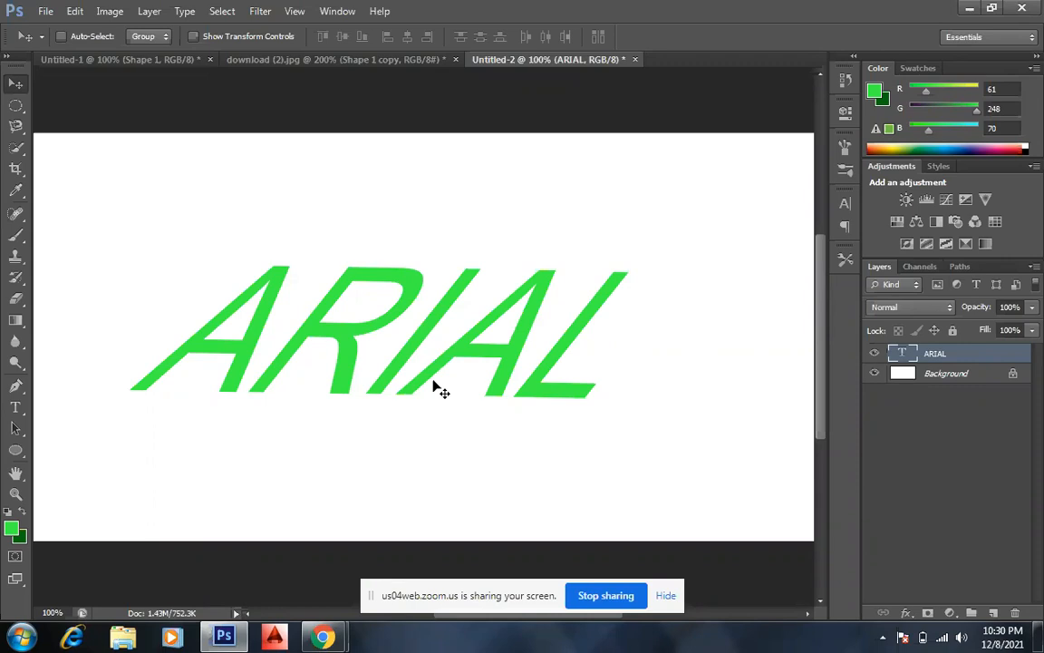
pyautogui.click(971, 9)
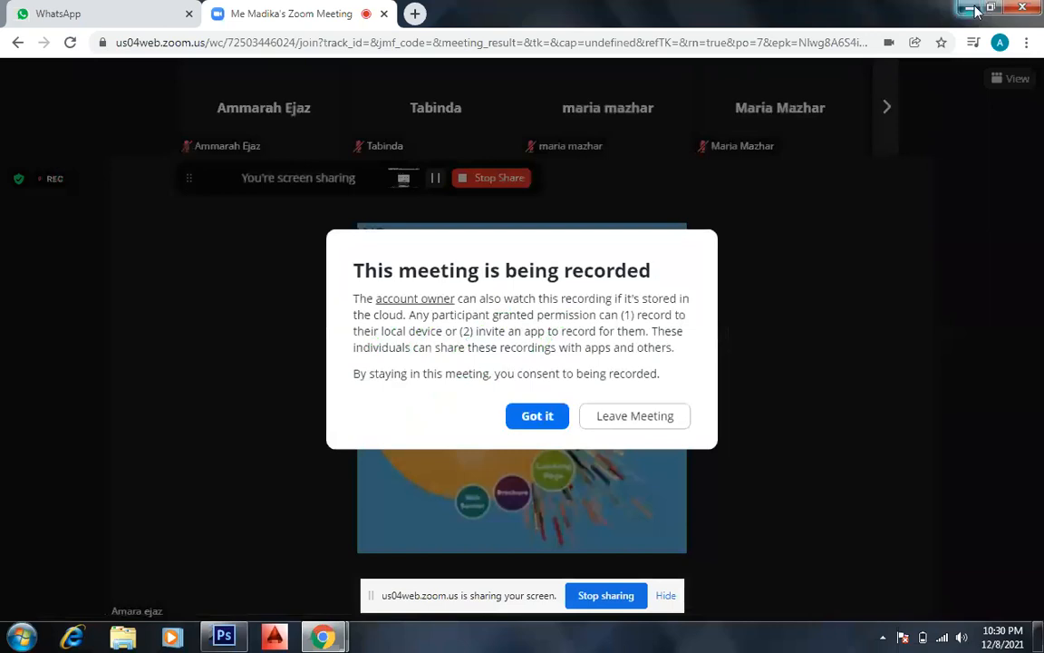
pyautogui.click(976, 11)
pyautogui.moveTo(212, 295); pyautogui.dragTo(381, 340)
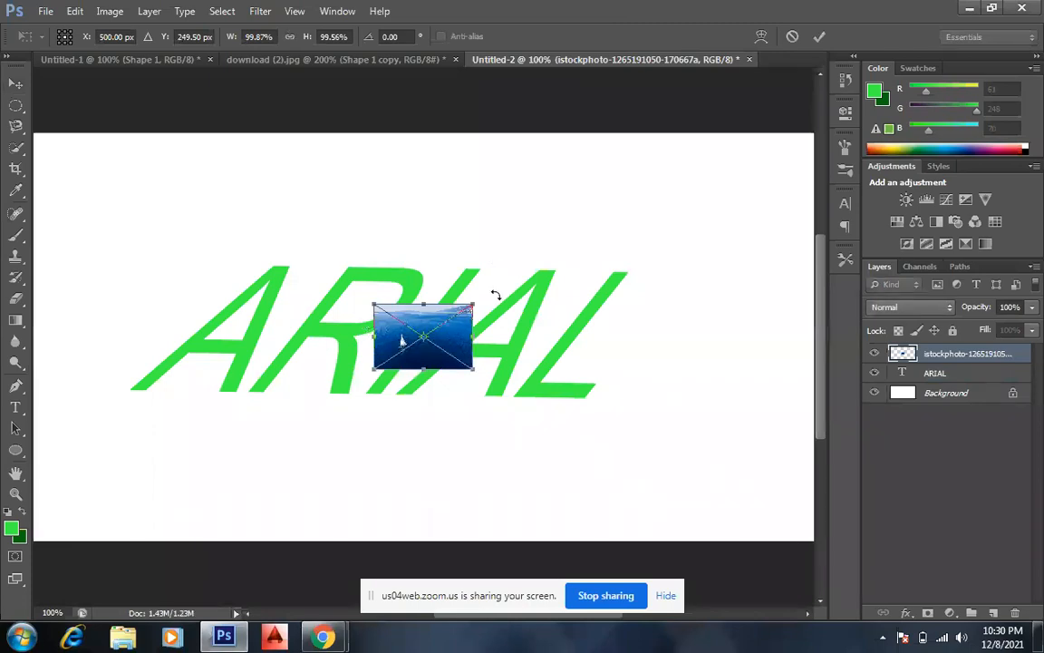
# Try enlarging the placed sea photo to about 819% wide and 816% high.
pyautogui.moveTo(473, 301); pyautogui.dragTo(535, 310)
pyautogui.moveTo(472, 220); pyautogui.dragTo(156, 436)
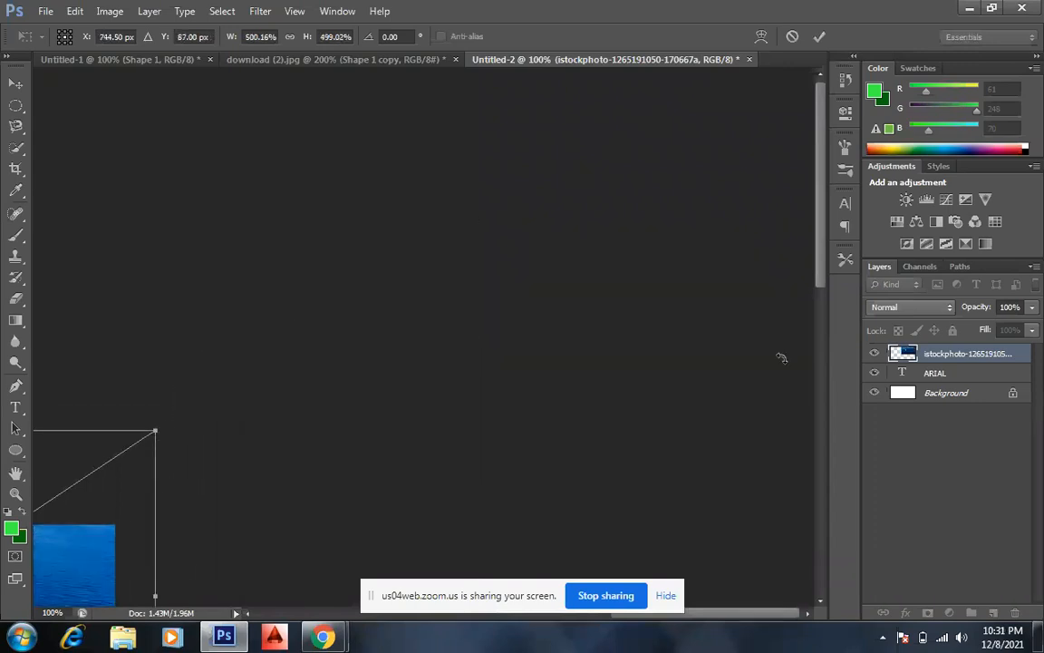
pyautogui.click(249, 614)
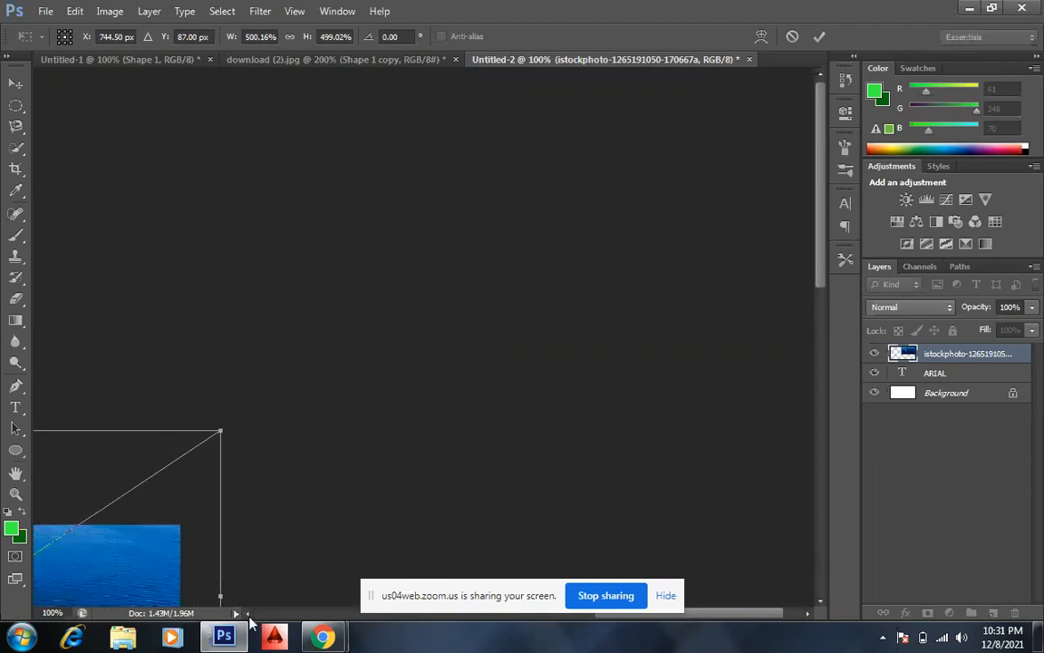
pyautogui.moveTo(220, 430); pyautogui.dragTo(537, 219)
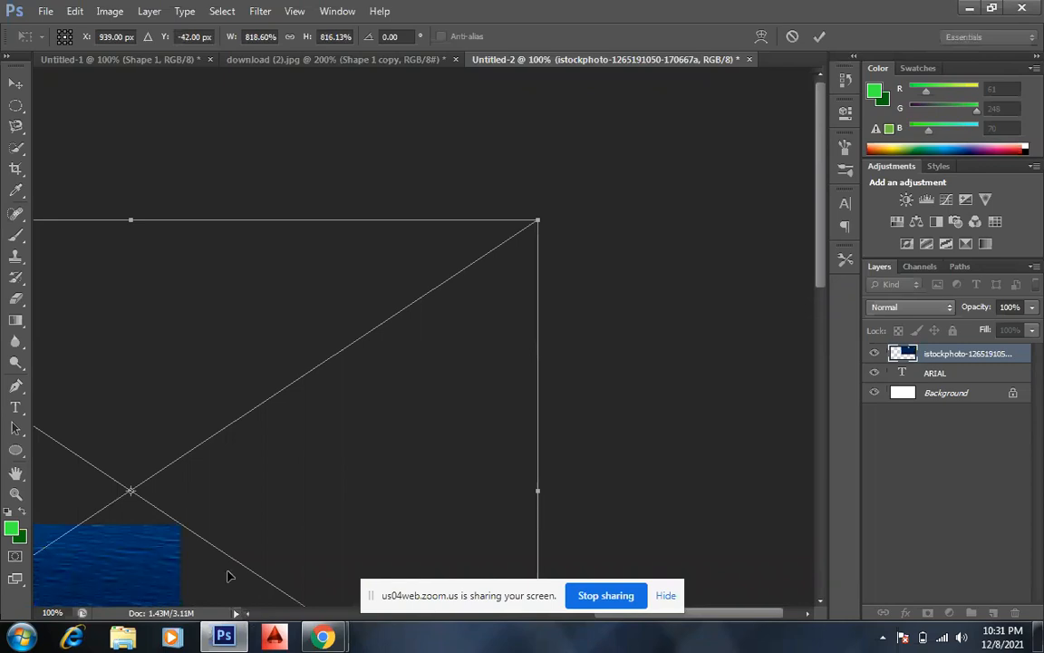
# Resize the placed sea photo to about 521% wide and 467% high, covering the whole ARIAL text, and commit the placement.
pyautogui.click(247, 614)
pyautogui.click(248, 614)
pyautogui.click(247, 614)
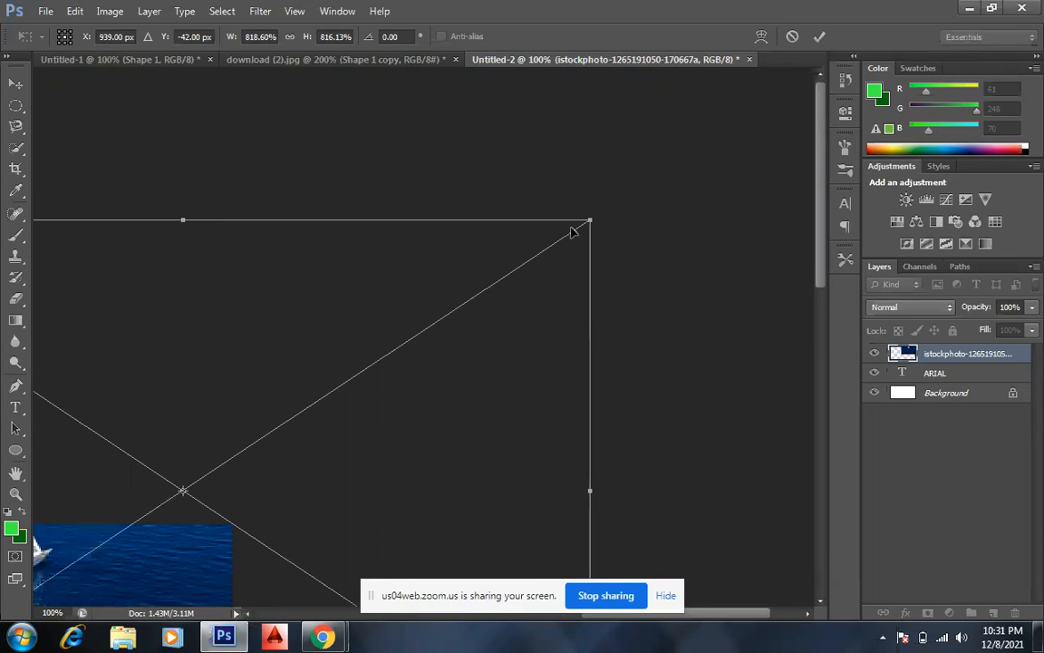
pyautogui.moveTo(590, 220); pyautogui.dragTo(97, 547)
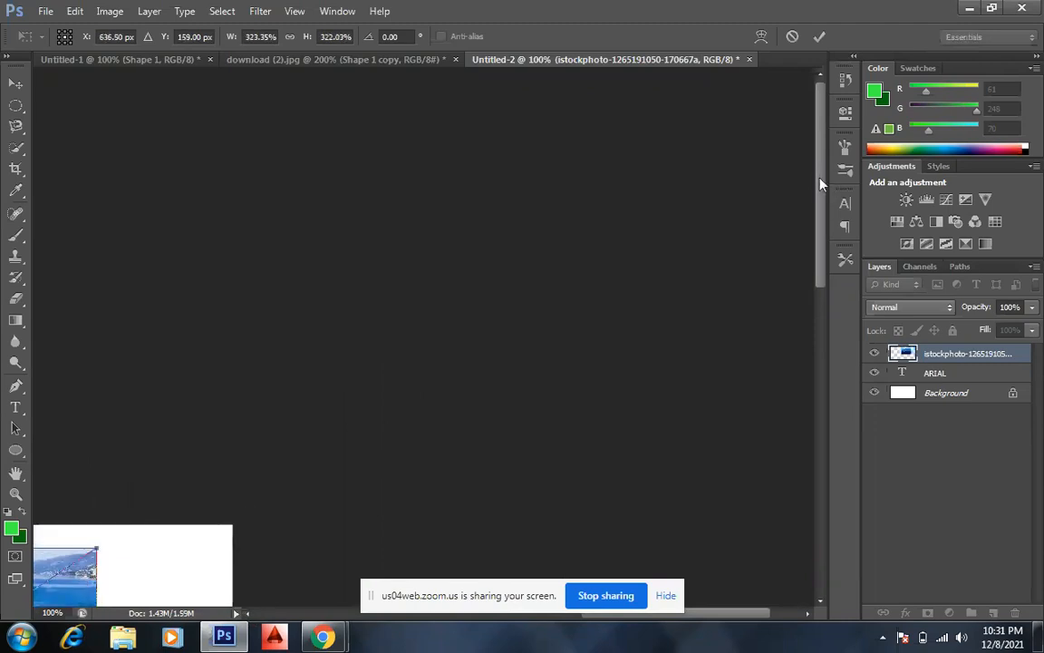
pyautogui.moveTo(822, 184); pyautogui.dragTo(828, 319)
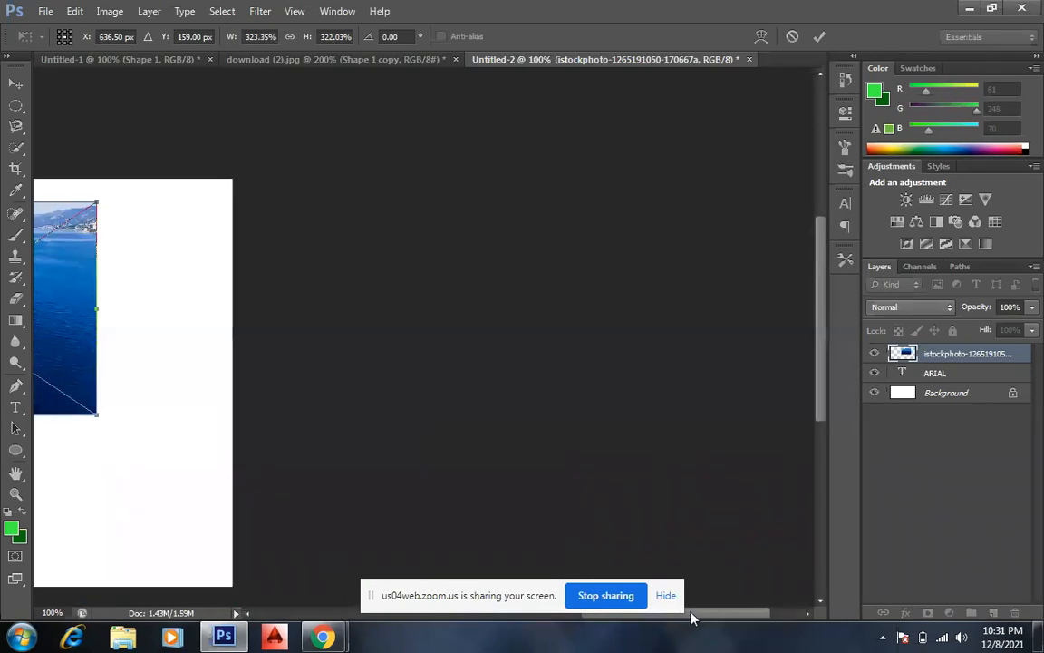
pyautogui.moveTo(694, 618); pyautogui.dragTo(555, 623)
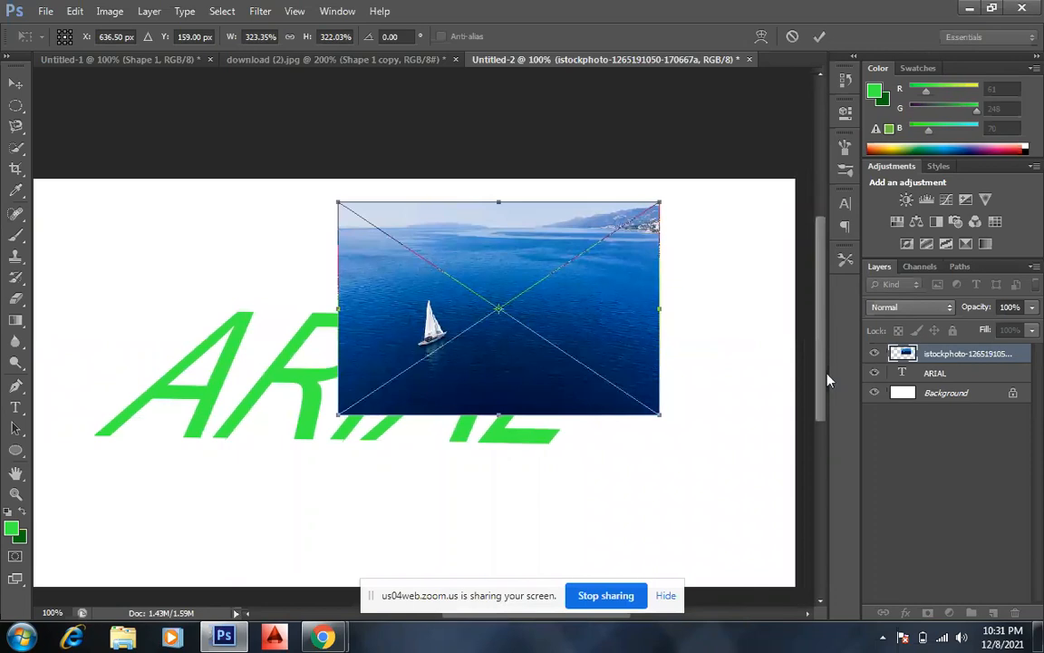
pyautogui.moveTo(823, 377); pyautogui.dragTo(823, 387)
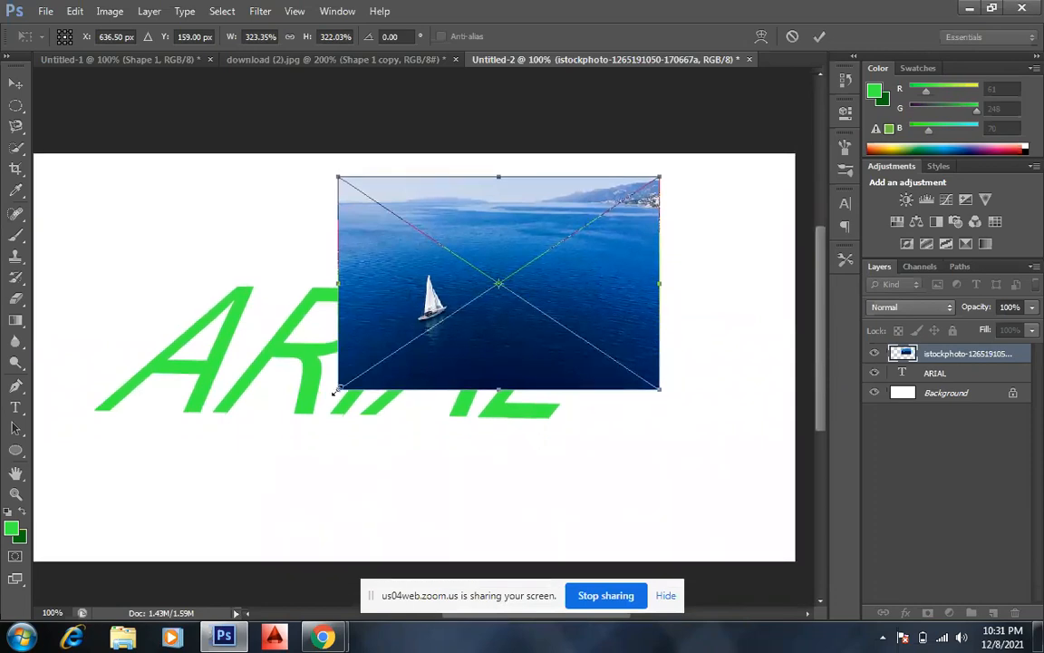
pyautogui.moveTo(335, 392); pyautogui.dragTo(193, 494)
pyautogui.moveTo(403, 413); pyautogui.dragTo(306, 427)
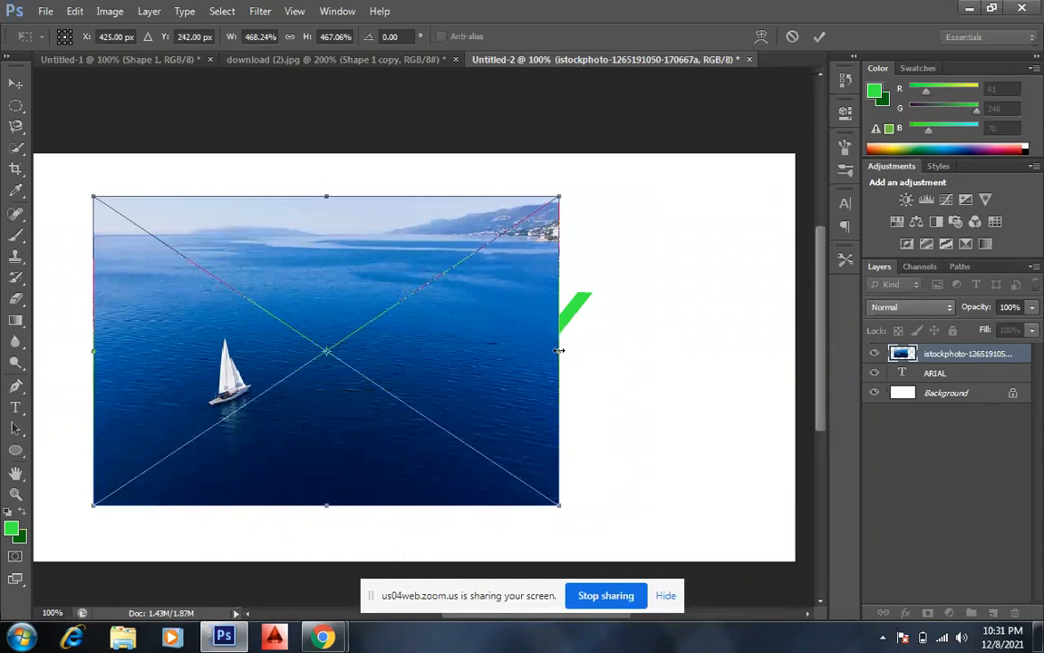
pyautogui.moveTo(559, 352); pyautogui.dragTo(613, 350)
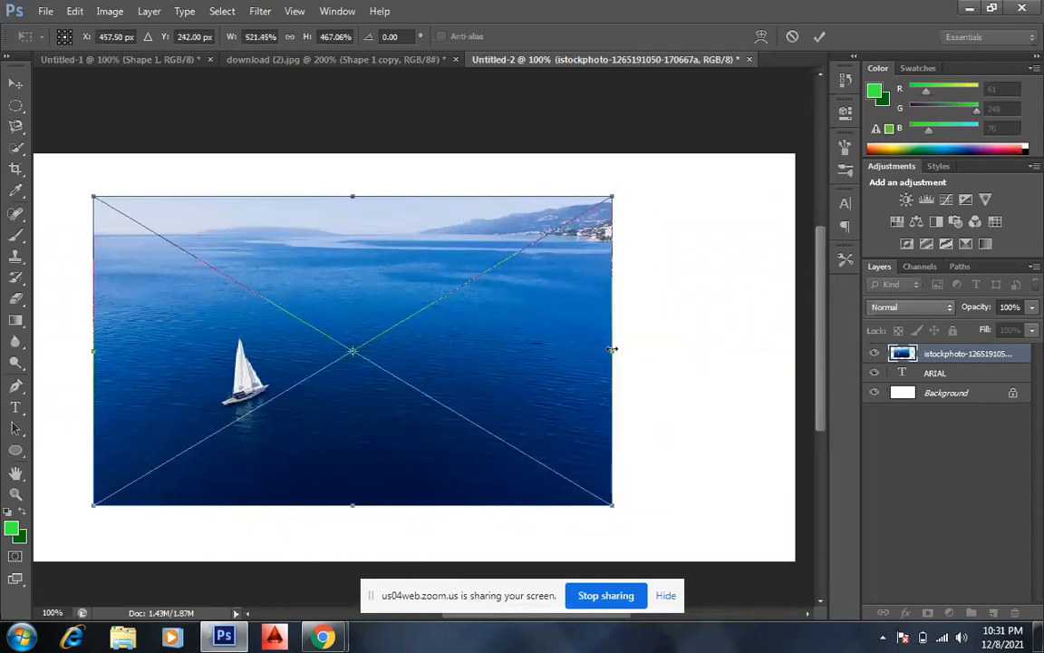
pyautogui.press('Return')
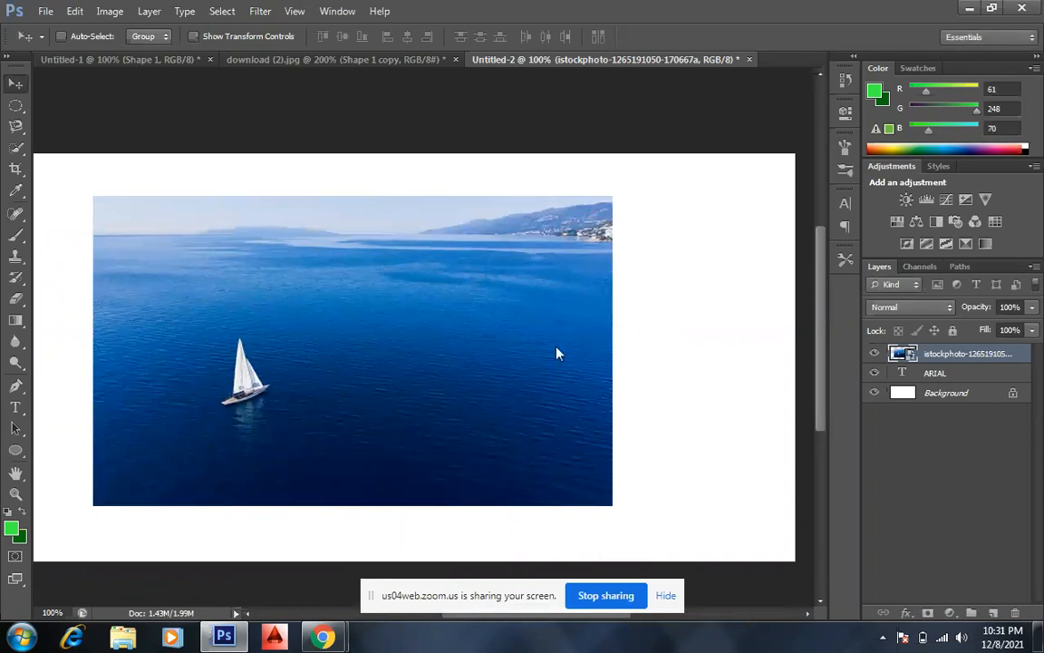
# Shift the sea photo slightly down over the text and clip it to the ARIAL layer with a clipping mask.
pyautogui.moveTo(449, 214); pyautogui.dragTo(492, 194)
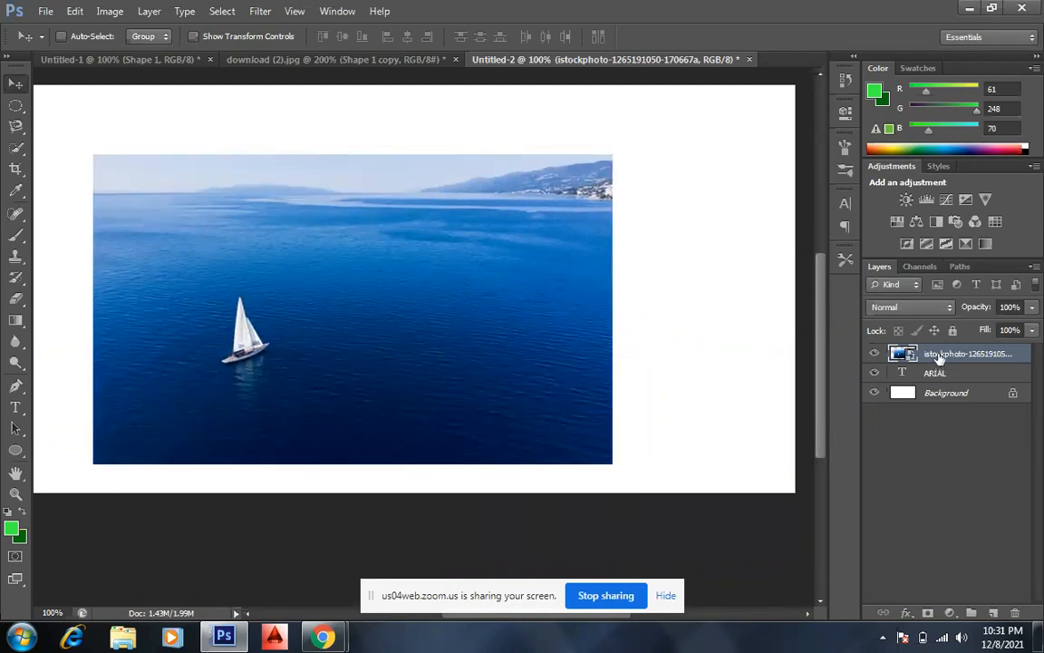
pyautogui.rightClick(939, 359)
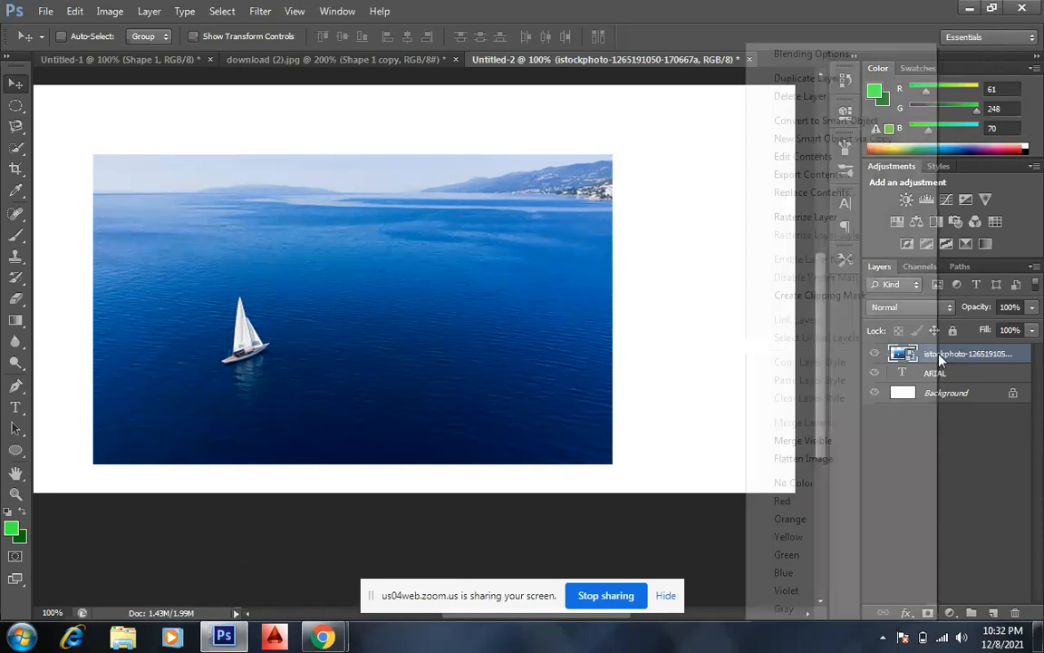
pyautogui.click(861, 298)
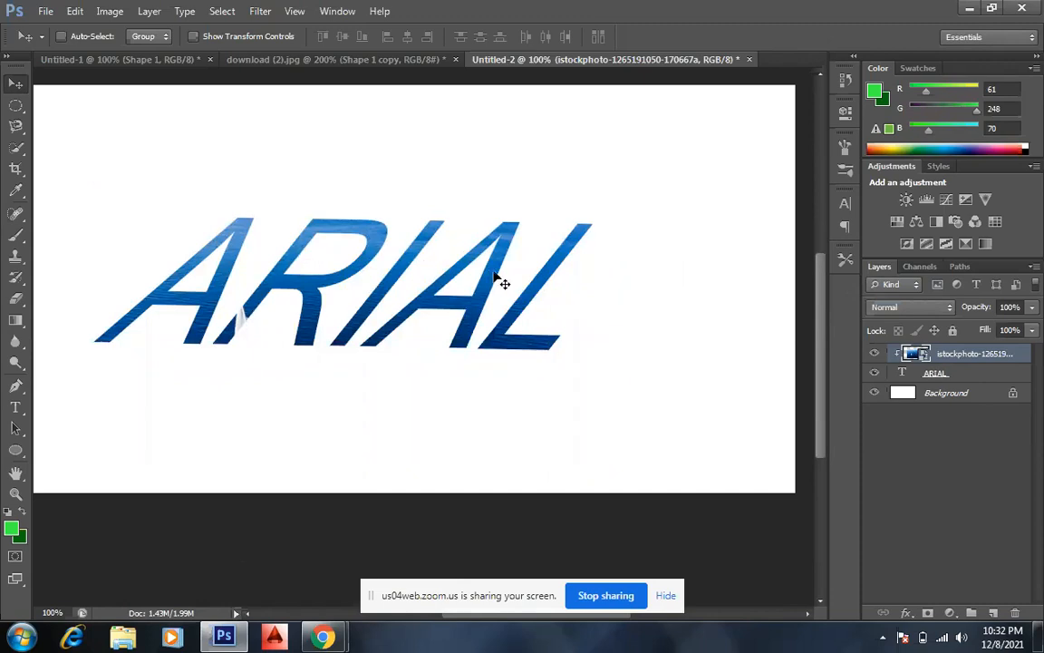
# Reposition the clipped sea photo inside the ARIAL lettering, and move the ARIAL text layer slightly right and down.
pyautogui.moveTo(498, 277); pyautogui.dragTo(462, 218)
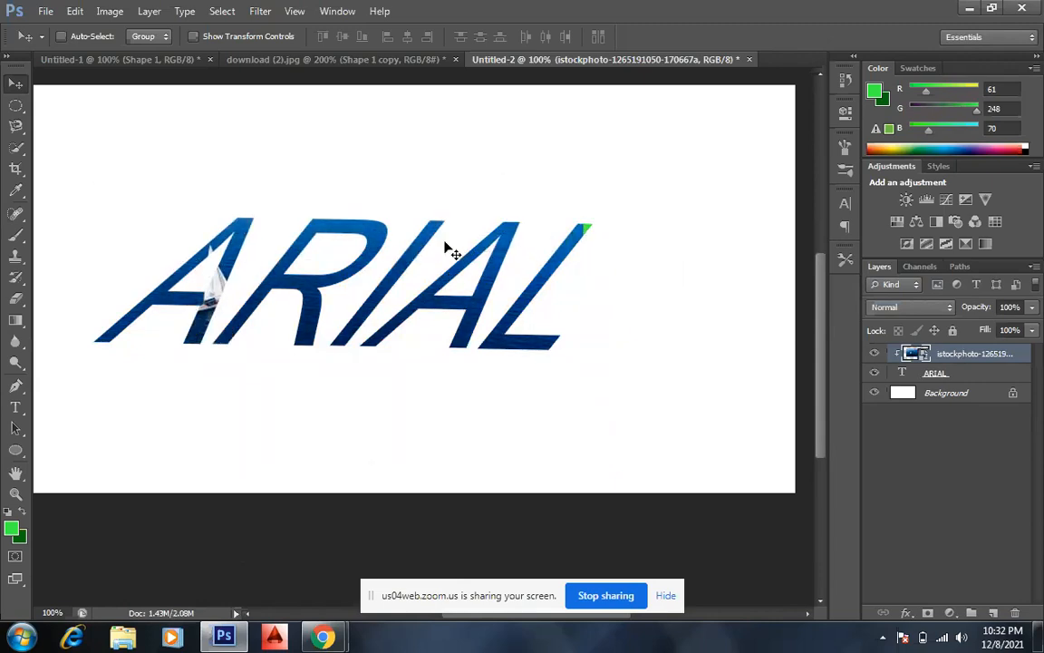
pyautogui.moveTo(507, 240); pyautogui.dragTo(546, 292)
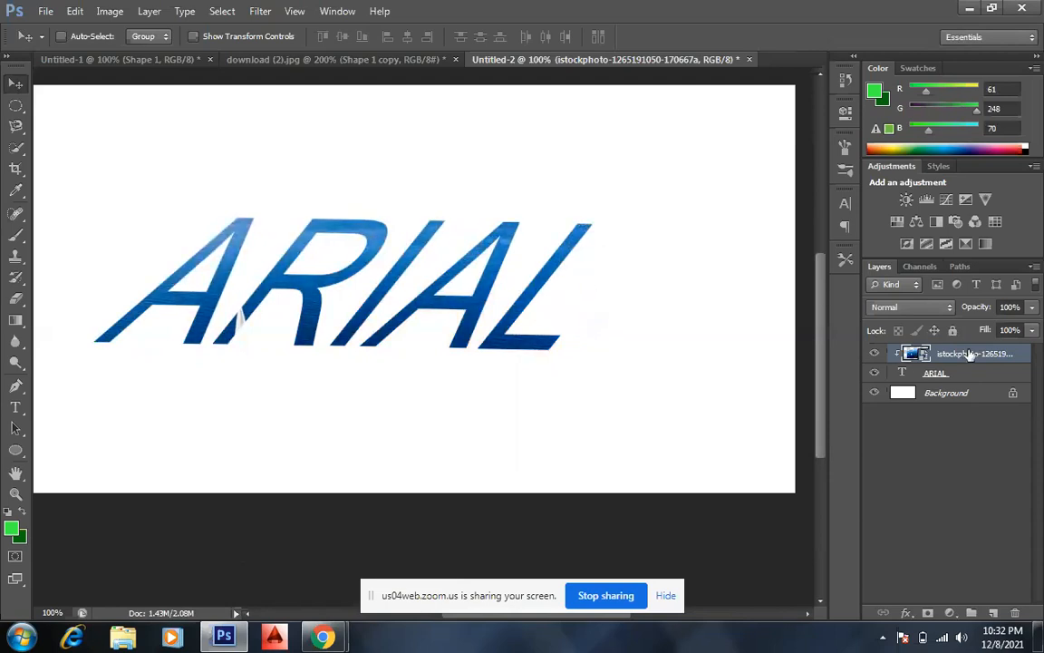
pyautogui.click(935, 374)
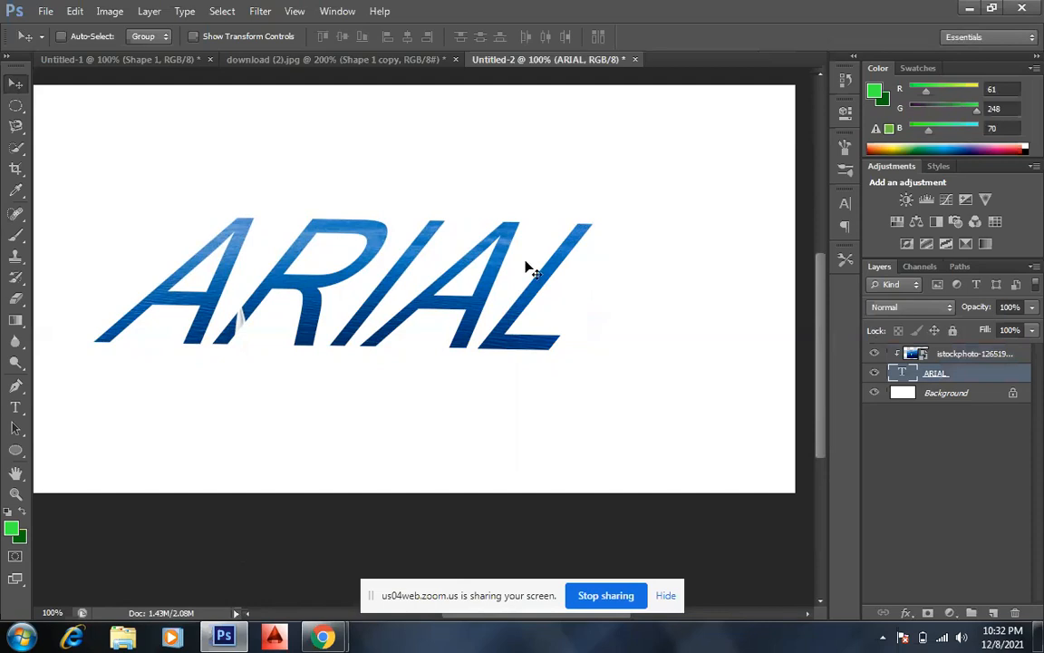
pyautogui.moveTo(543, 292); pyautogui.dragTo(581, 302)
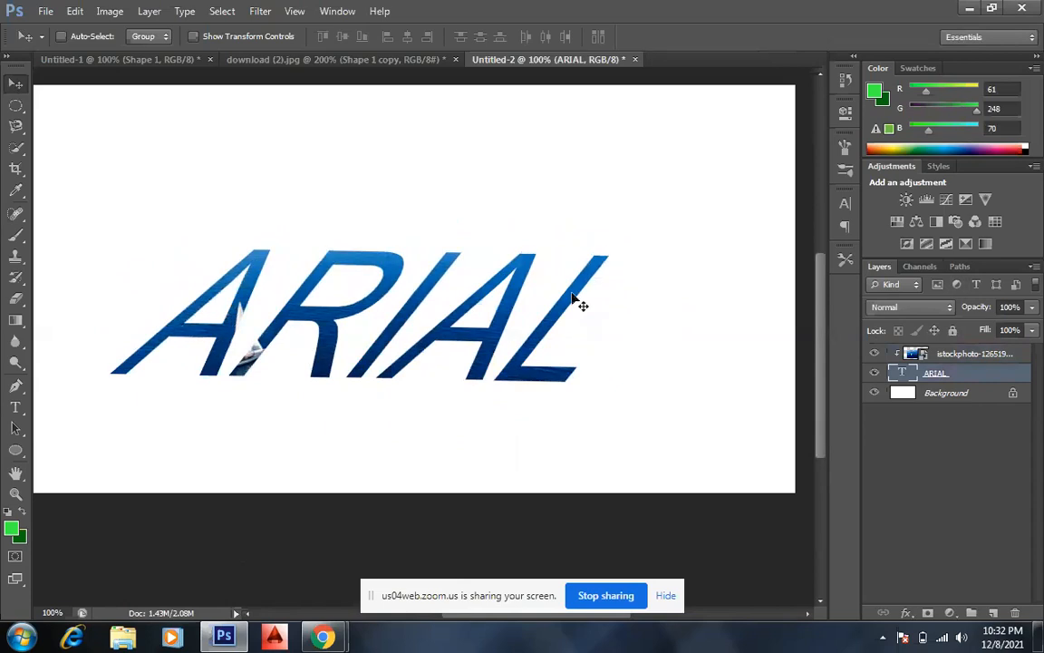
# Group the sea photo and ARIAL layers and move the group to the lower right of the canvas.
pyautogui.click(949, 355)
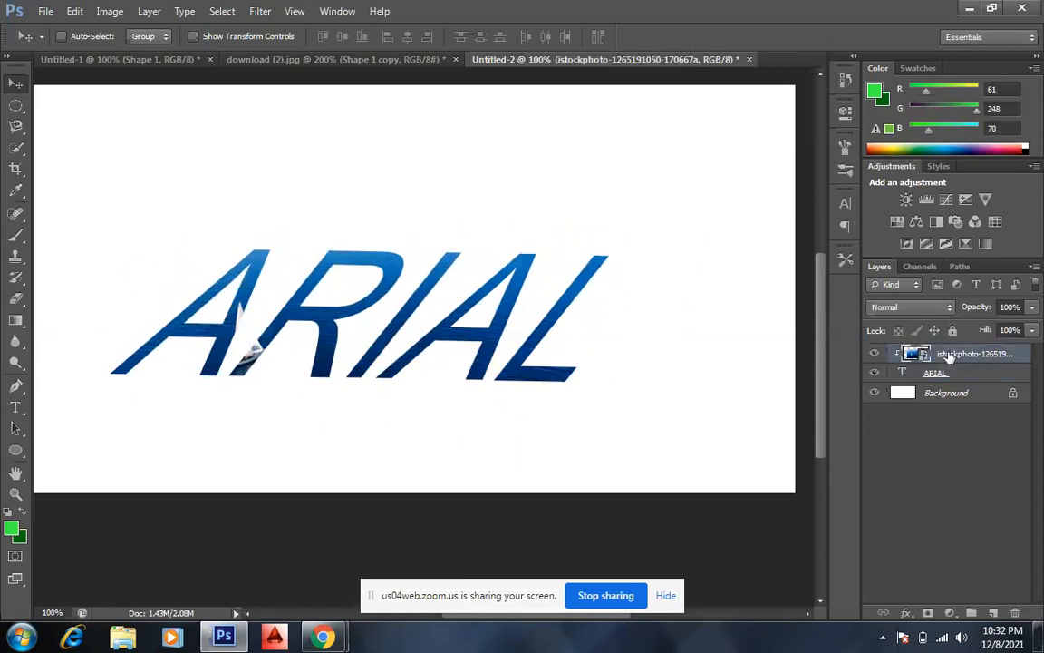
pyautogui.keyDown('shift'); pyautogui.click(949, 373); pyautogui.keyUp('shift')
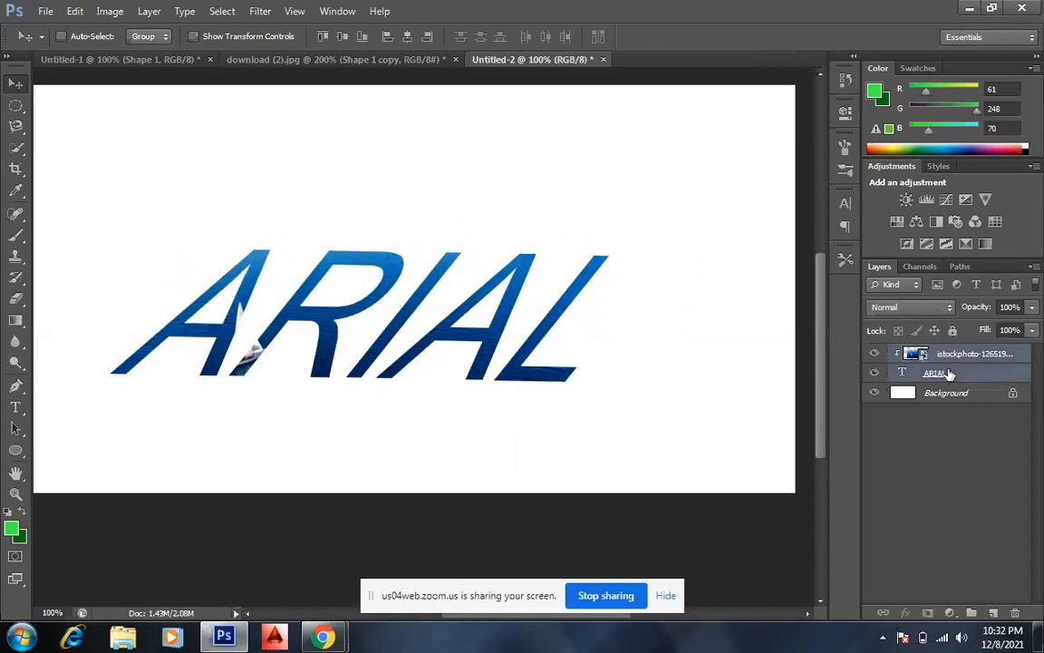
pyautogui.hotkey('ctrl', 'g')
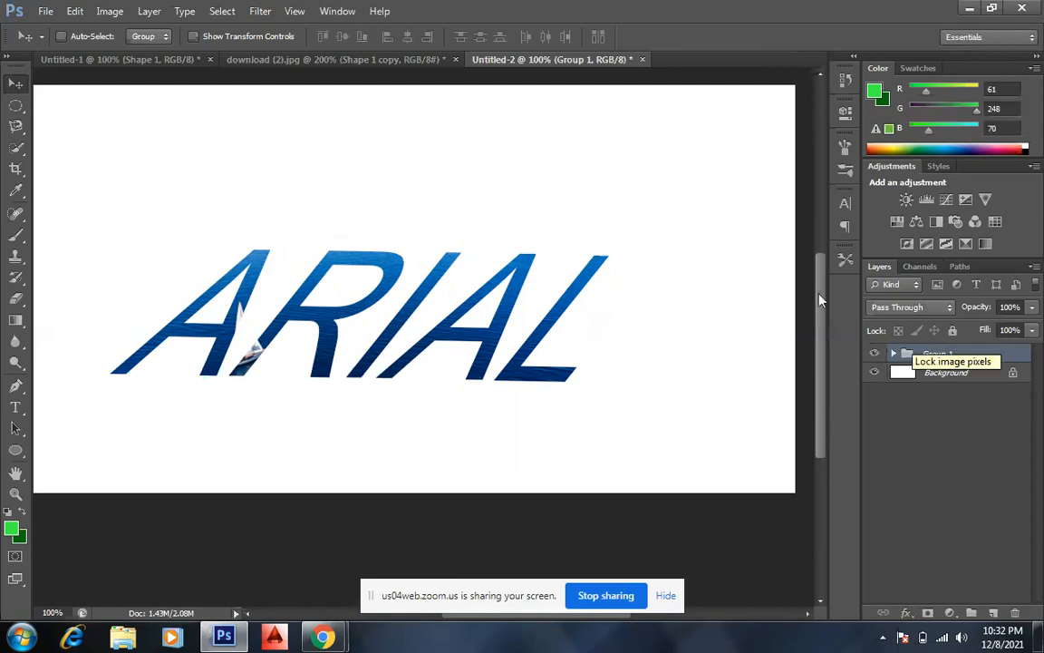
pyautogui.moveTo(503, 329); pyautogui.dragTo(542, 338)
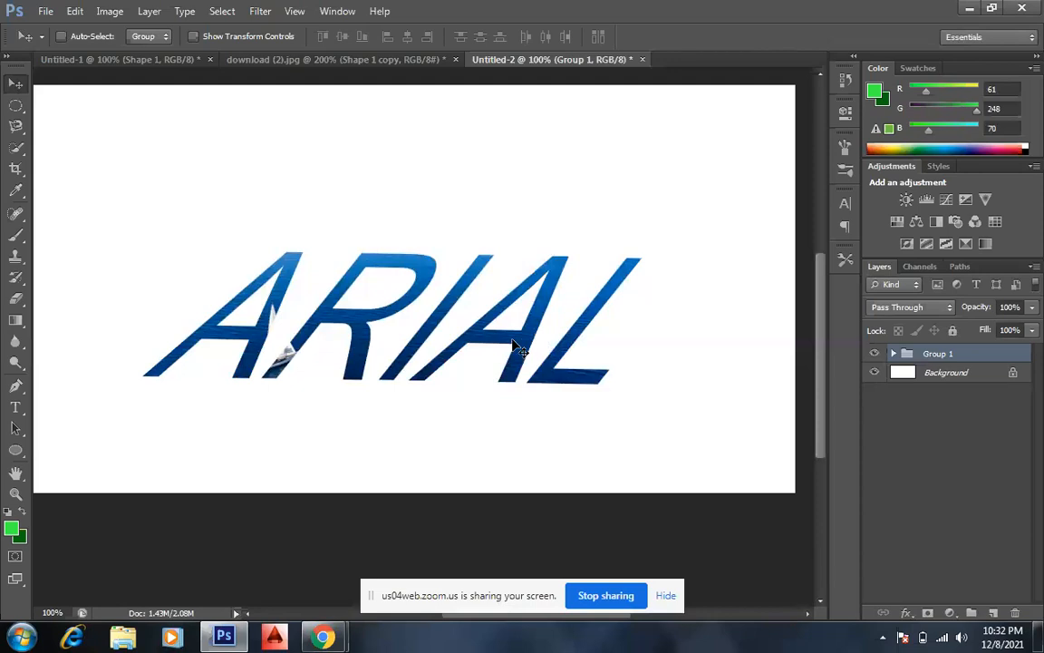
pyautogui.moveTo(274, 310); pyautogui.dragTo(440, 393)
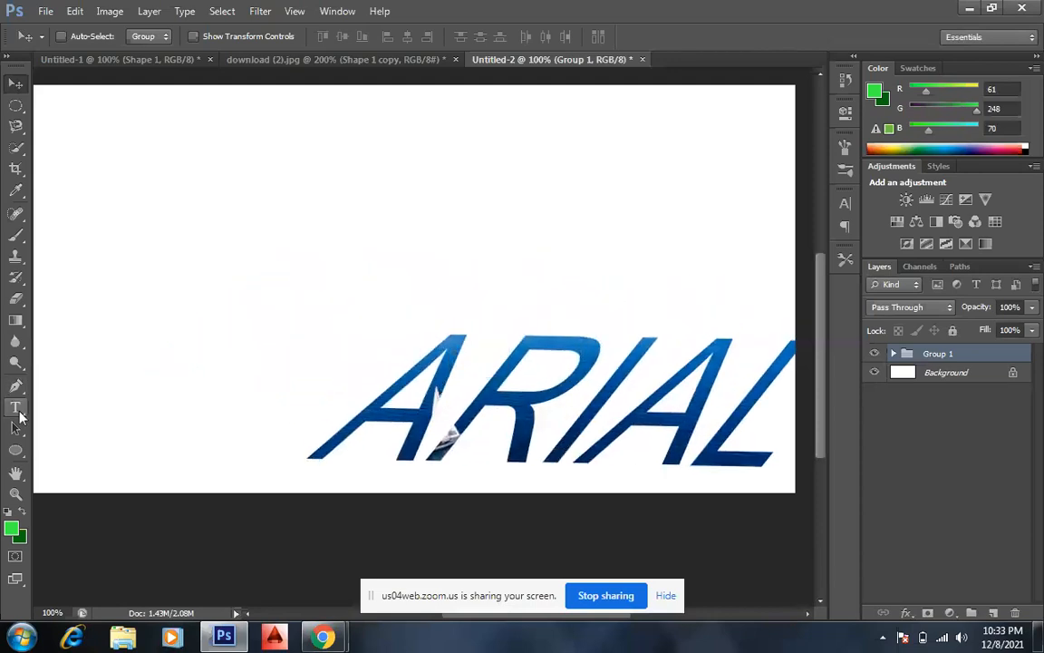
# Draw a circle about 227 px wide in the upper left of the canvas with the Ellipse tool and fill it yellow.
pyautogui.click(18, 448)
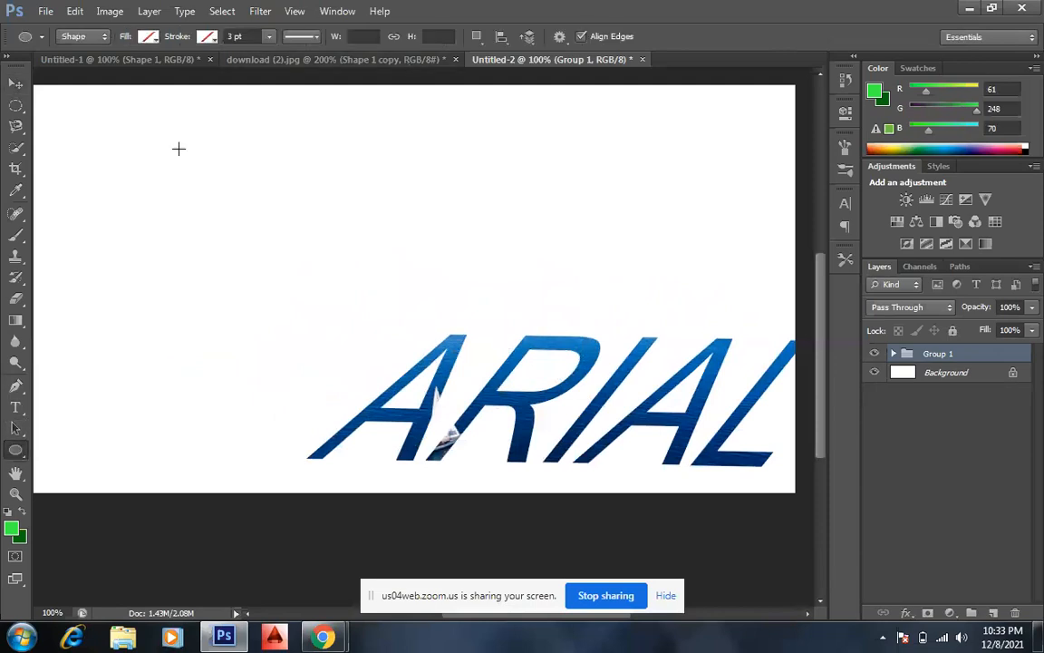
pyautogui.click(123, 154)
pyautogui.moveTo(122, 154); pyautogui.dragTo(354, 340)
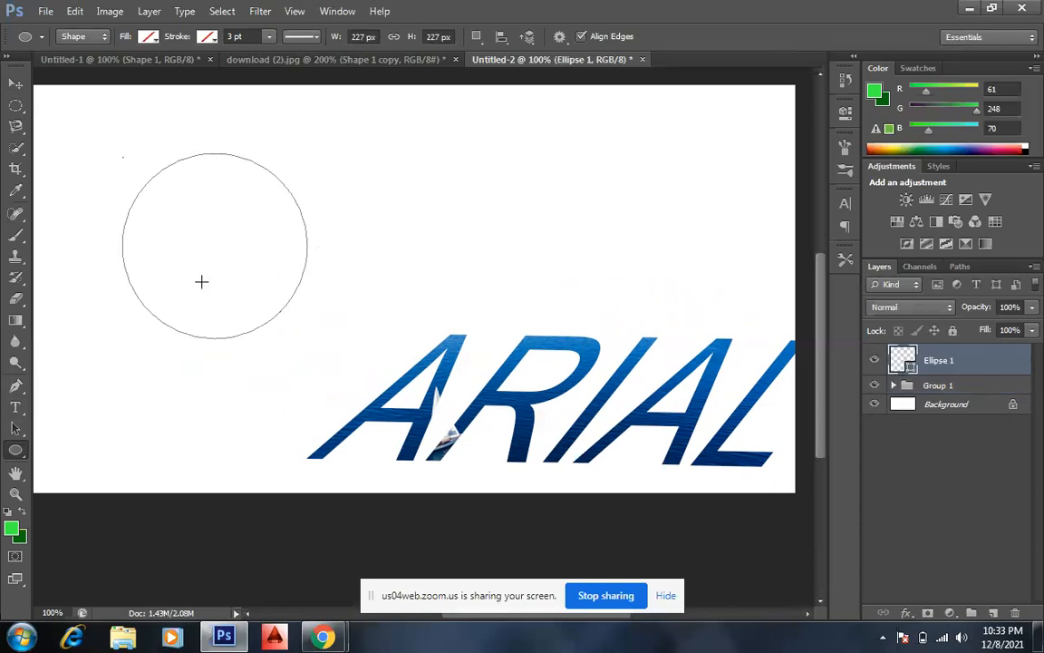
pyautogui.click(142, 38)
pyautogui.click(88, 114)
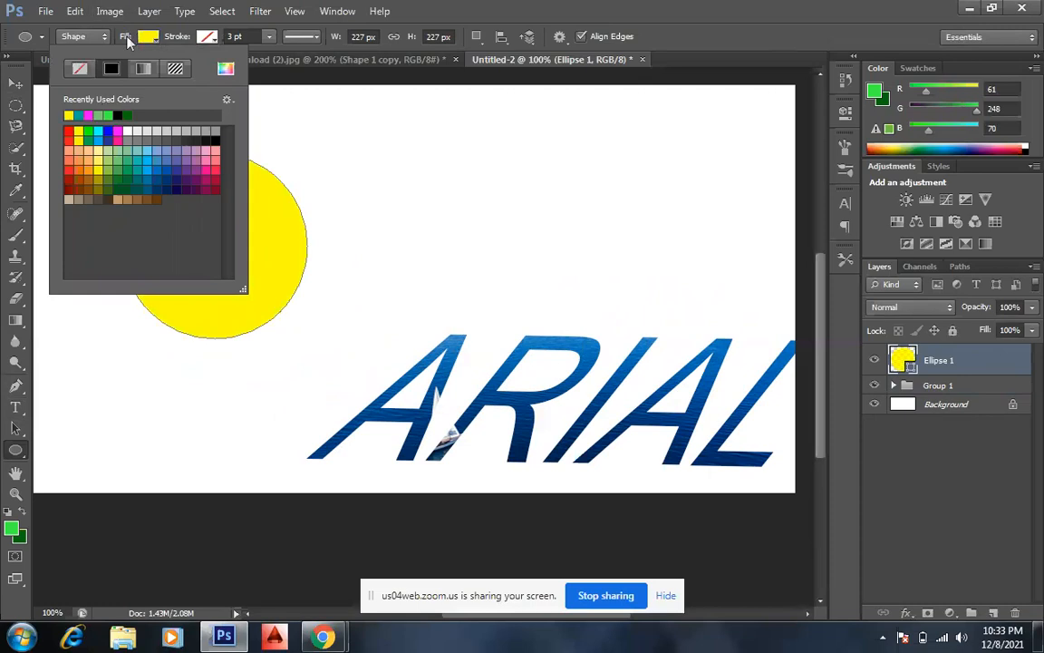
pyautogui.click(148, 38)
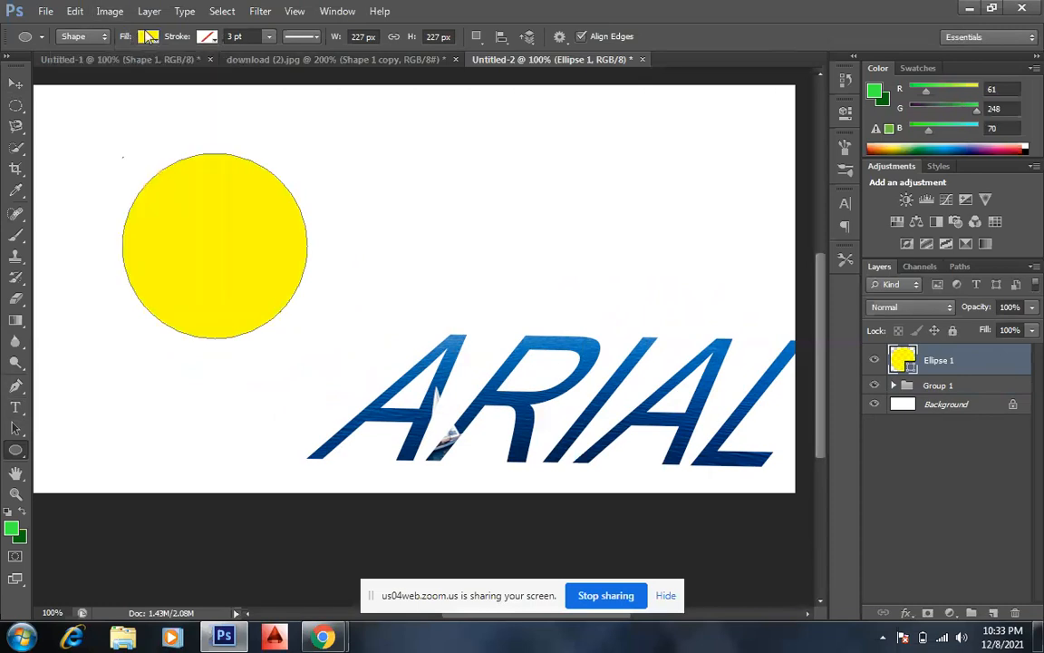
# Hide Group 1 holding the photo-filled text, and move the yellow circle toward the middle of the canvas.
pyautogui.click(893, 386)
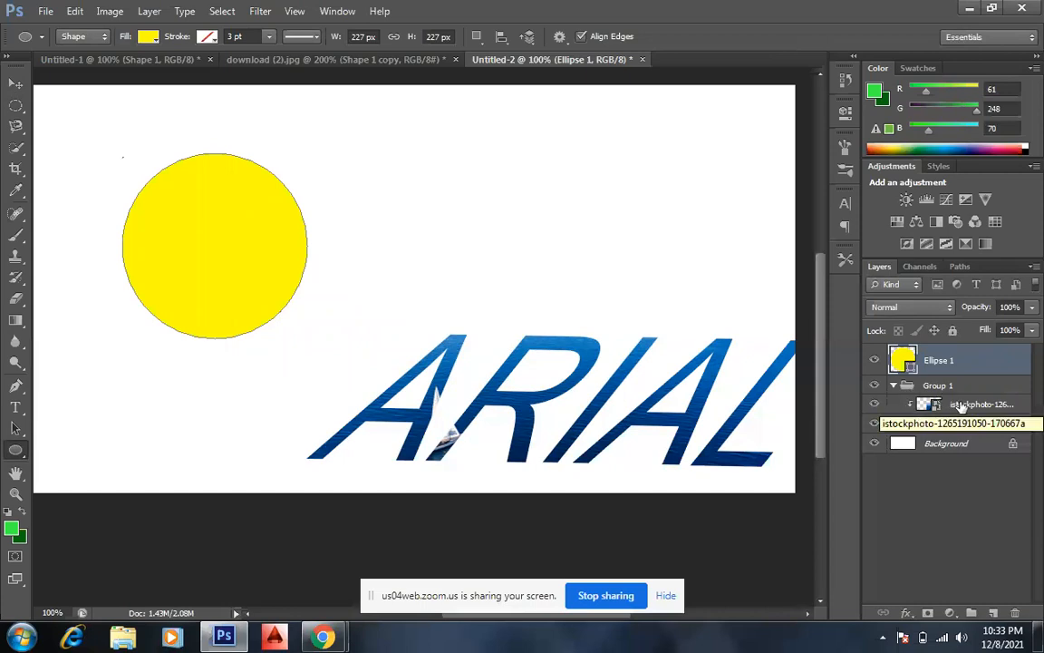
pyautogui.click(874, 386)
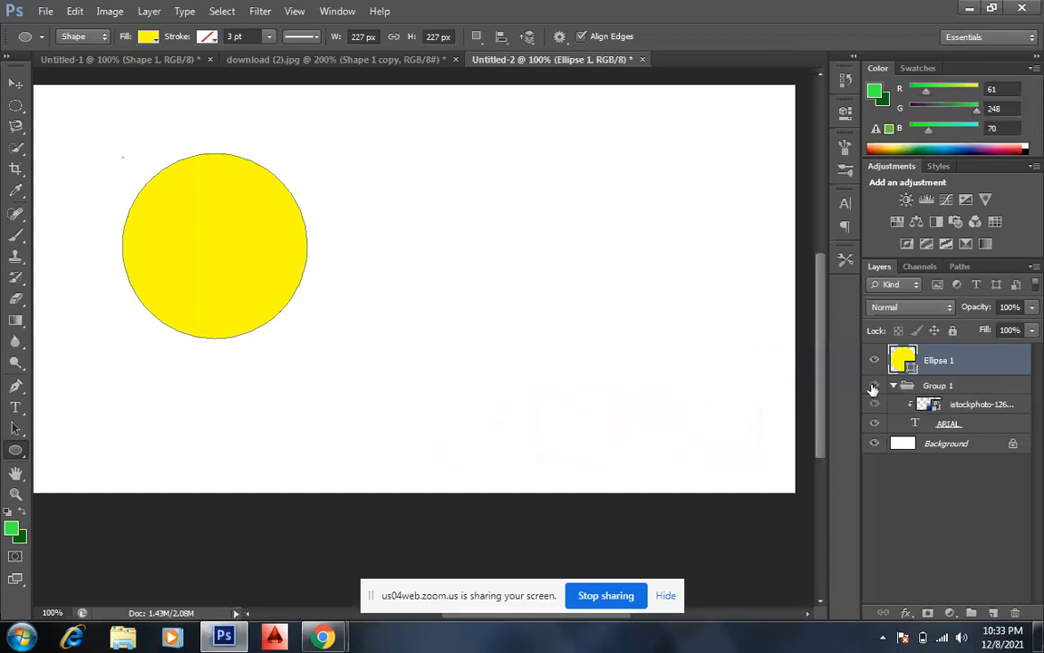
pyautogui.click(873, 386)
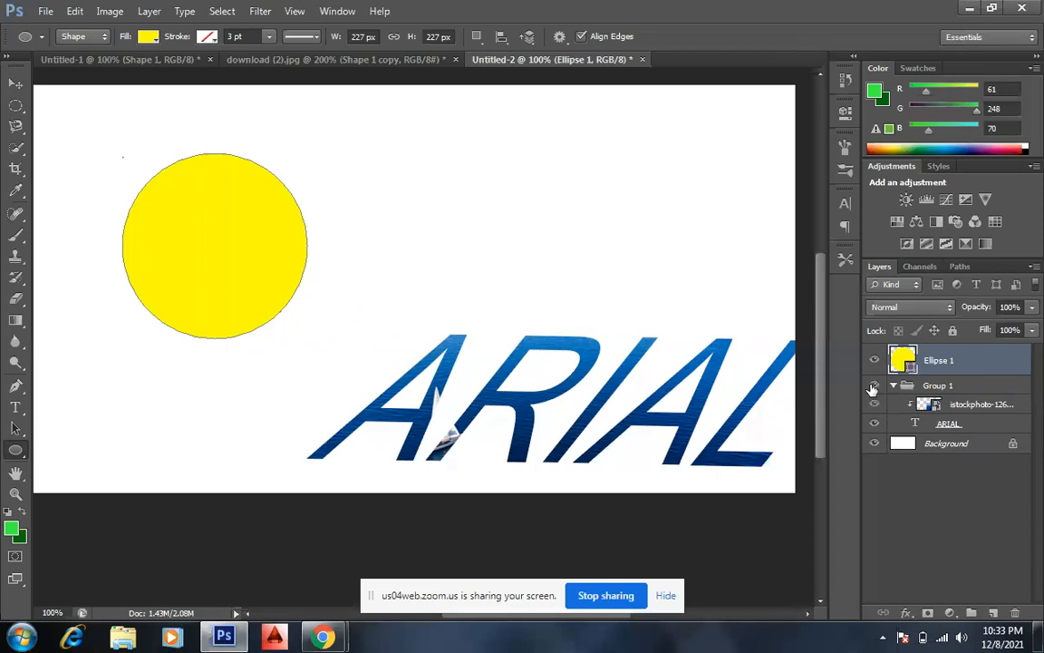
pyautogui.click(874, 386)
pyautogui.click(893, 385)
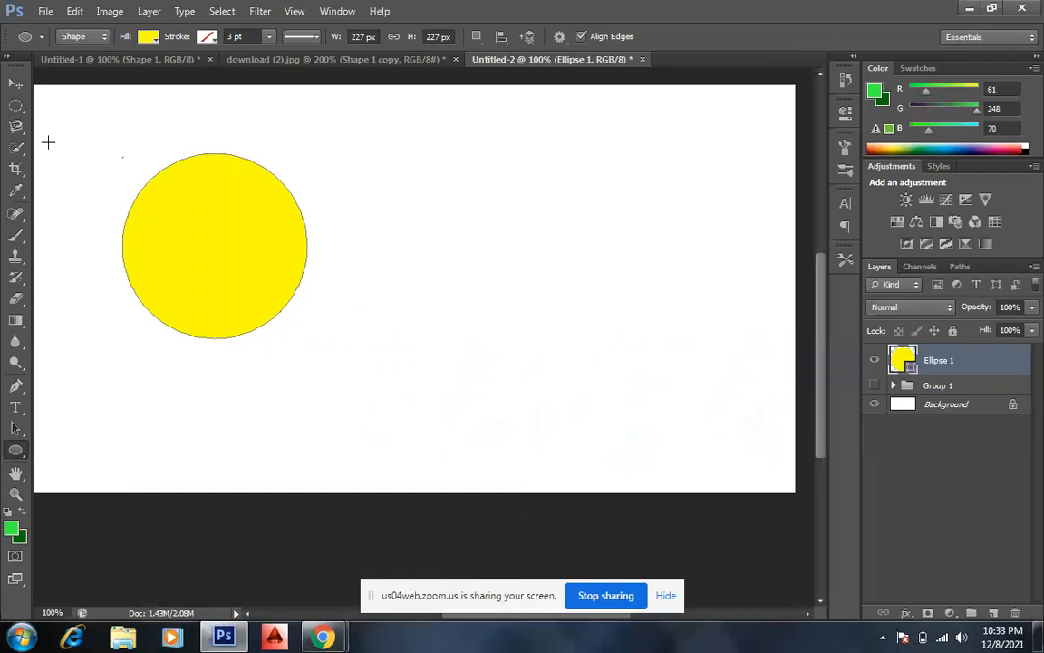
pyautogui.click(15, 82)
pyautogui.moveTo(275, 268); pyautogui.dragTo(432, 299)
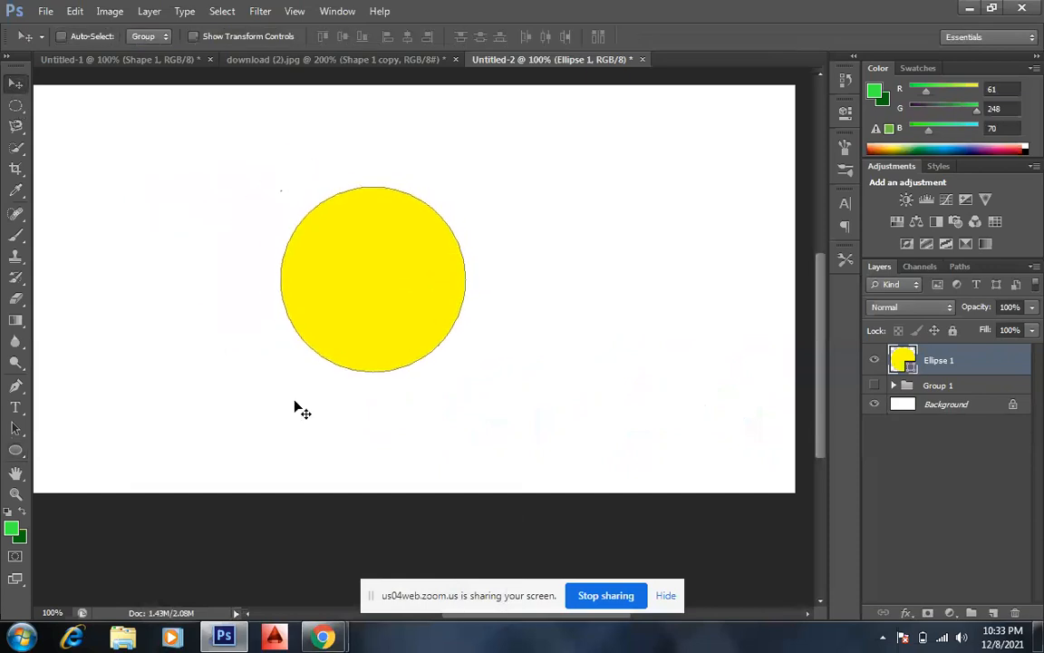
pyautogui.click(969, 8)
pyautogui.moveTo(200, 309); pyautogui.dragTo(367, 302)
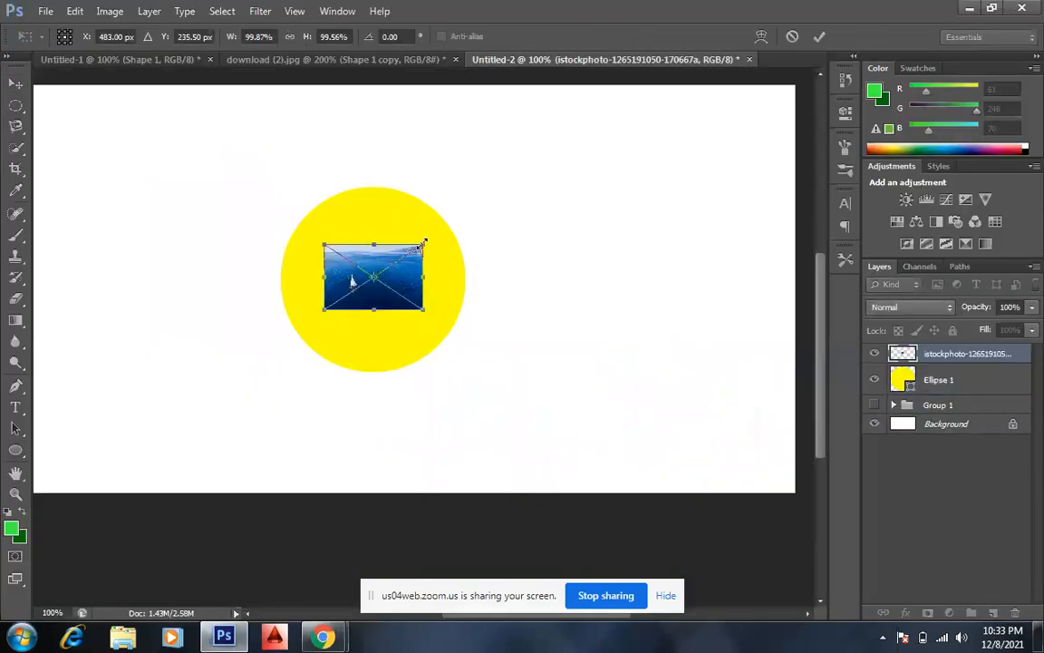
pyautogui.moveTo(423, 244); pyautogui.dragTo(595, 129)
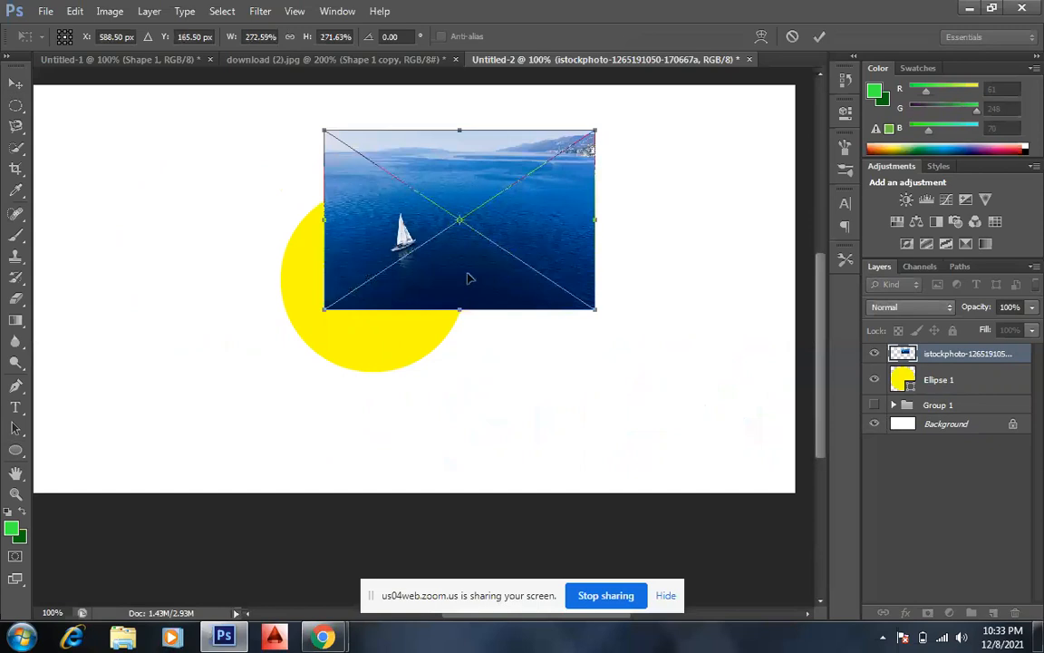
pyautogui.moveTo(468, 279); pyautogui.dragTo(392, 343)
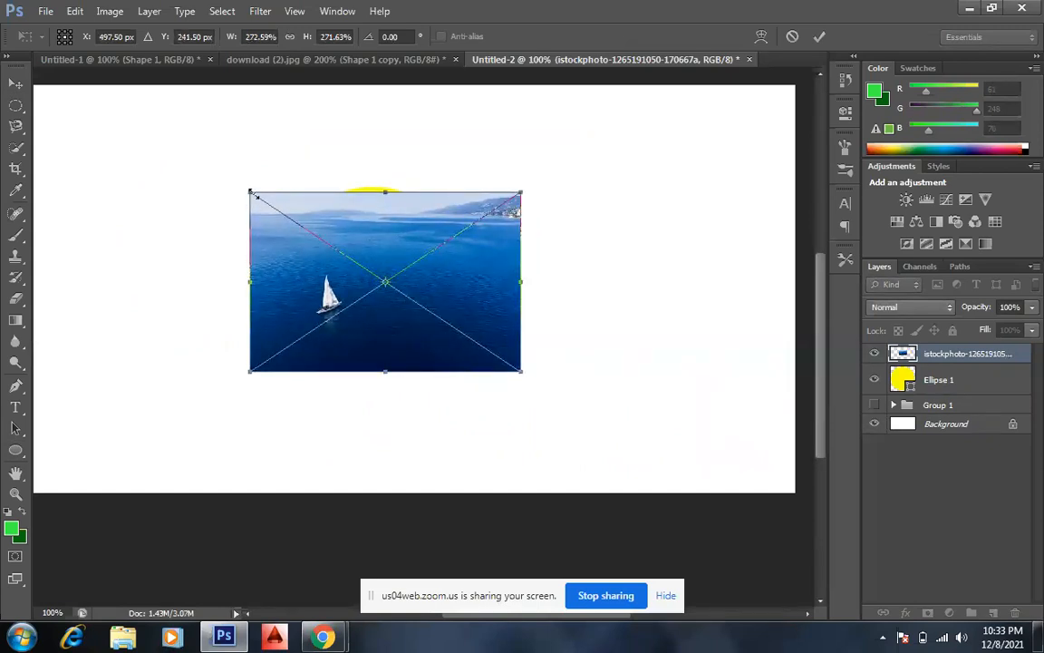
pyautogui.moveTo(252, 194); pyautogui.dragTo(192, 157)
pyautogui.moveTo(379, 313); pyautogui.dragTo(367, 318)
pyautogui.press('Return')
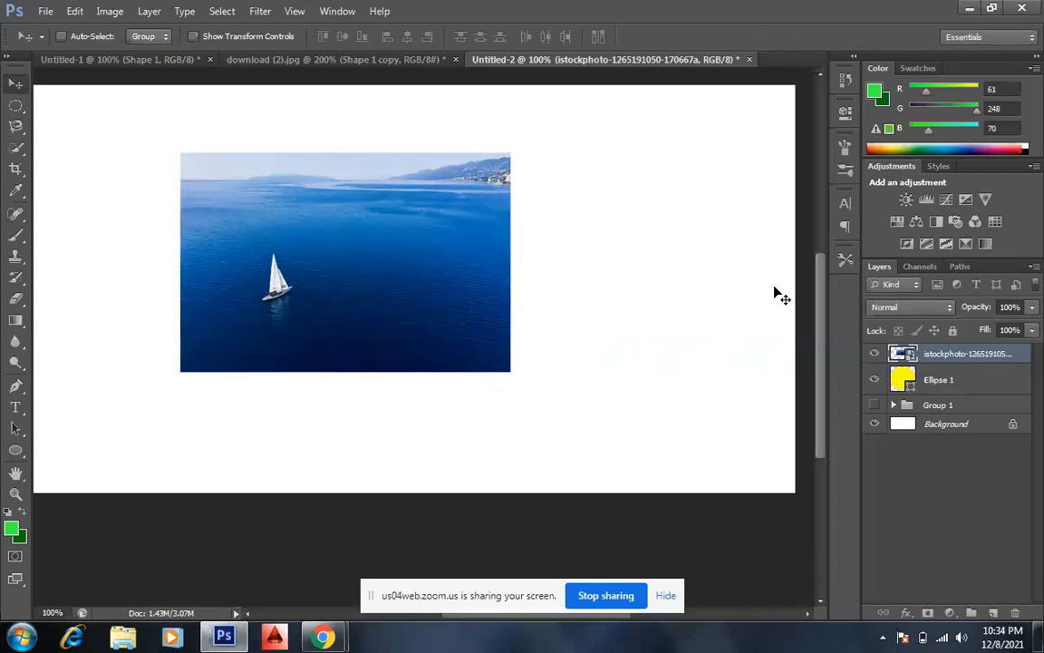
# Clip the sea photo to the Ellipse 1 layer with a clipping mask and reposition it down and left inside the circle.
pyautogui.rightClick(942, 355)
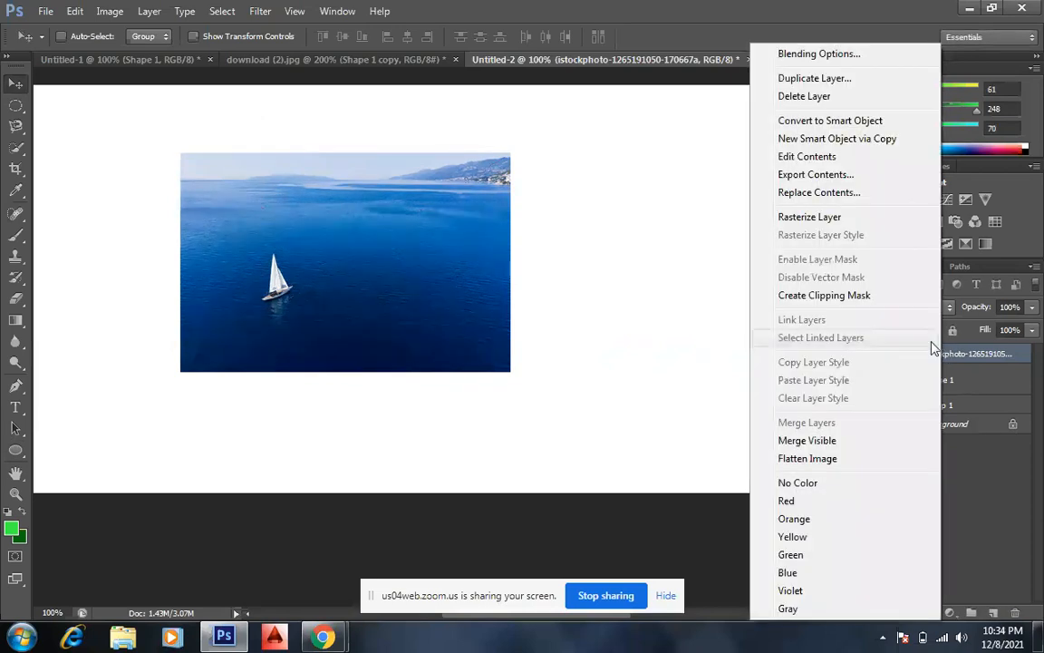
pyautogui.click(845, 302)
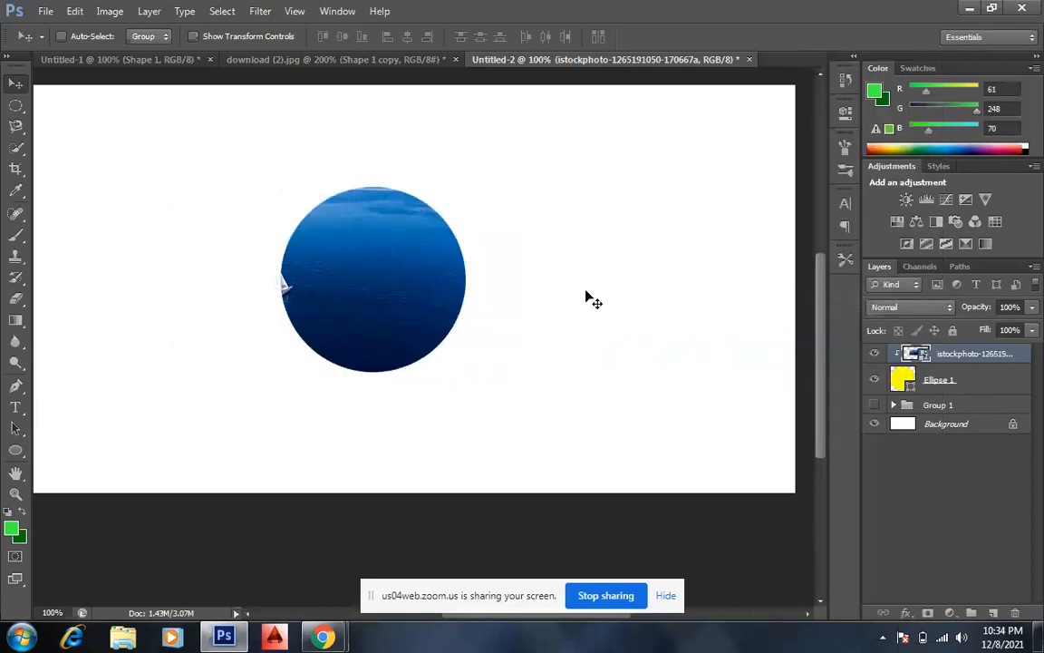
pyautogui.moveTo(423, 263); pyautogui.dragTo(397, 299)
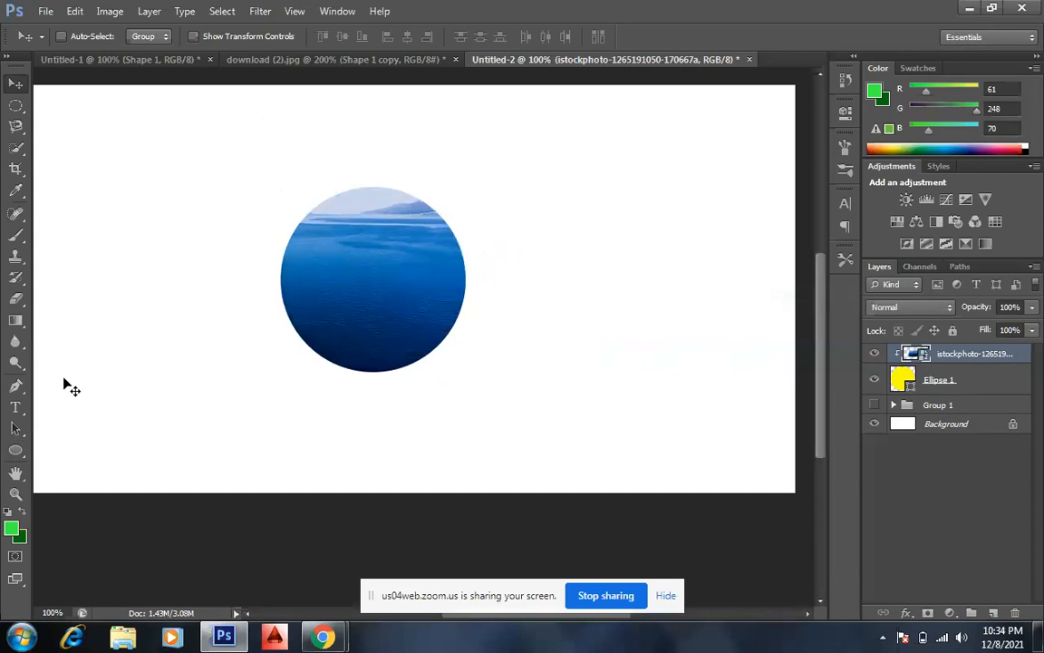
# Browse the preset shapes of the Custom Shape tool, and return to the Move tool without choosing one.
pyautogui.click(18, 450)
pyautogui.rightClick(18, 450)
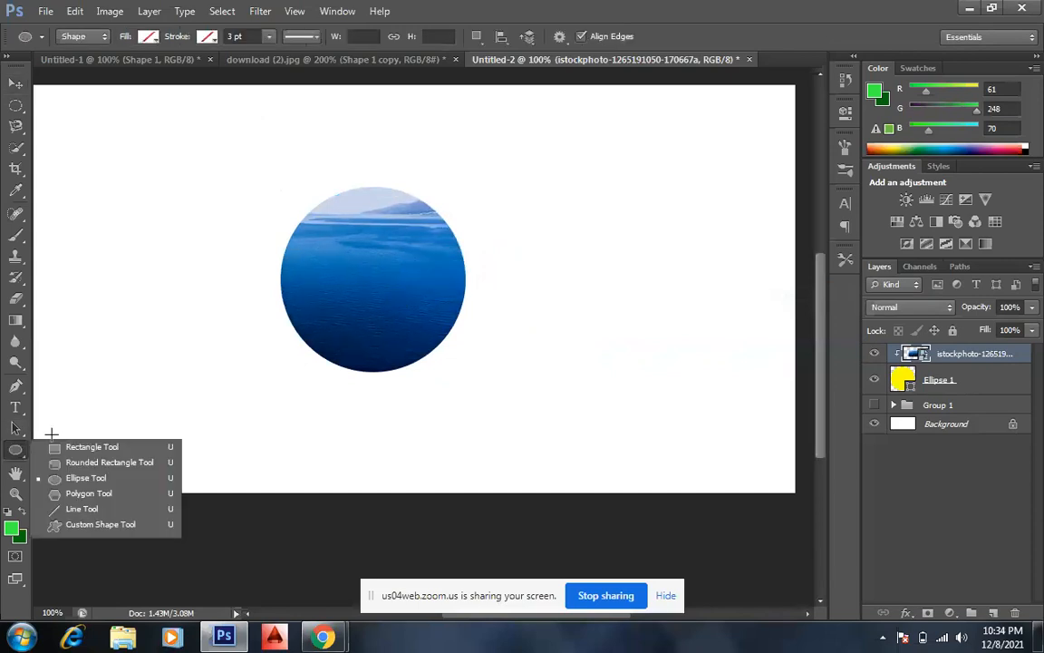
pyautogui.click(98, 525)
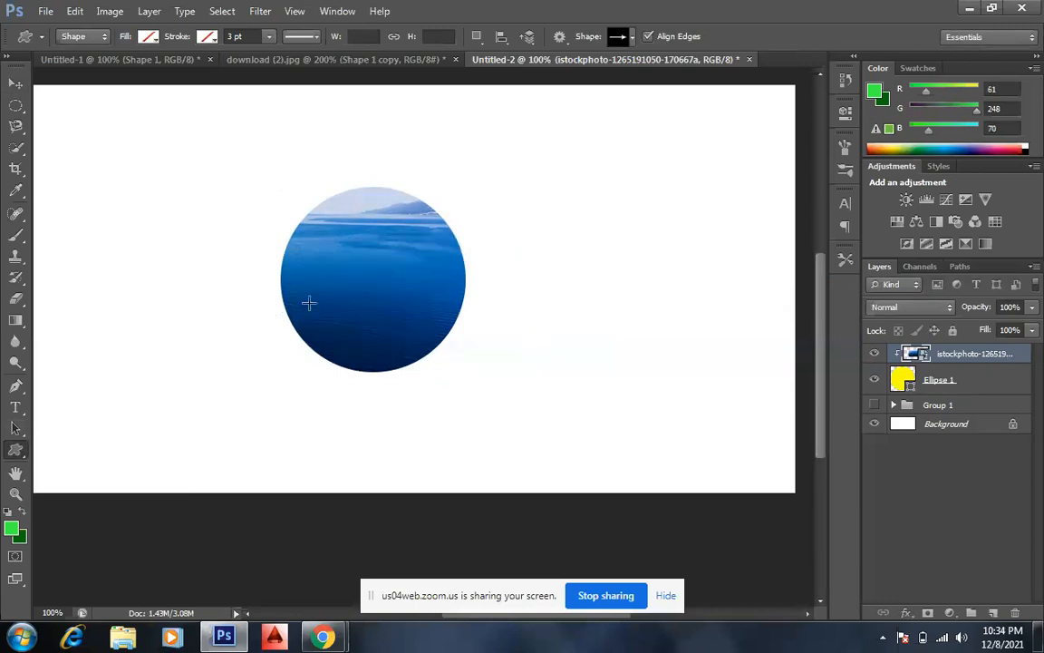
pyautogui.click(632, 36)
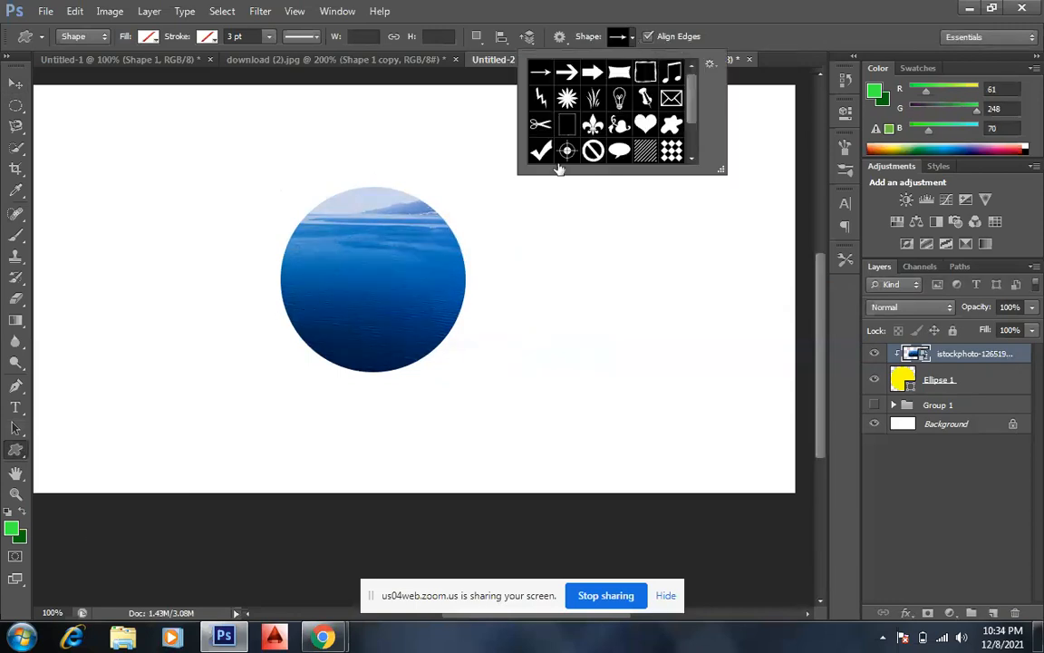
pyautogui.moveTo(691, 105)
pyautogui.mouseDown()
pyautogui.moveTo(692, 131)
pyautogui.moveTo(695, 102)
pyautogui.mouseUp()
pyautogui.click(631, 38)
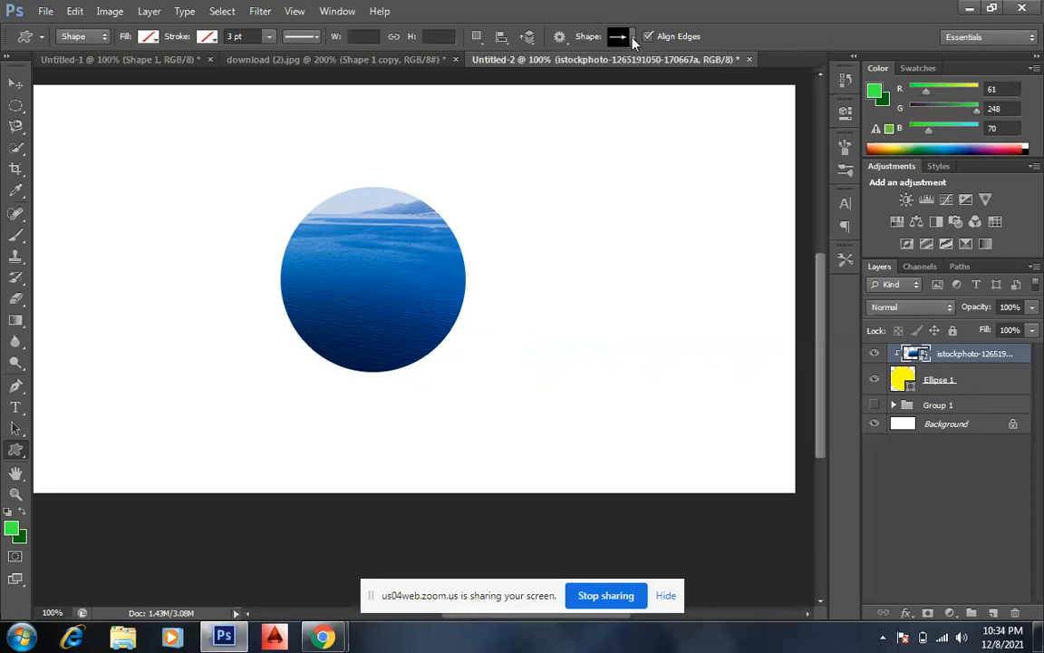
pyautogui.click(18, 88)
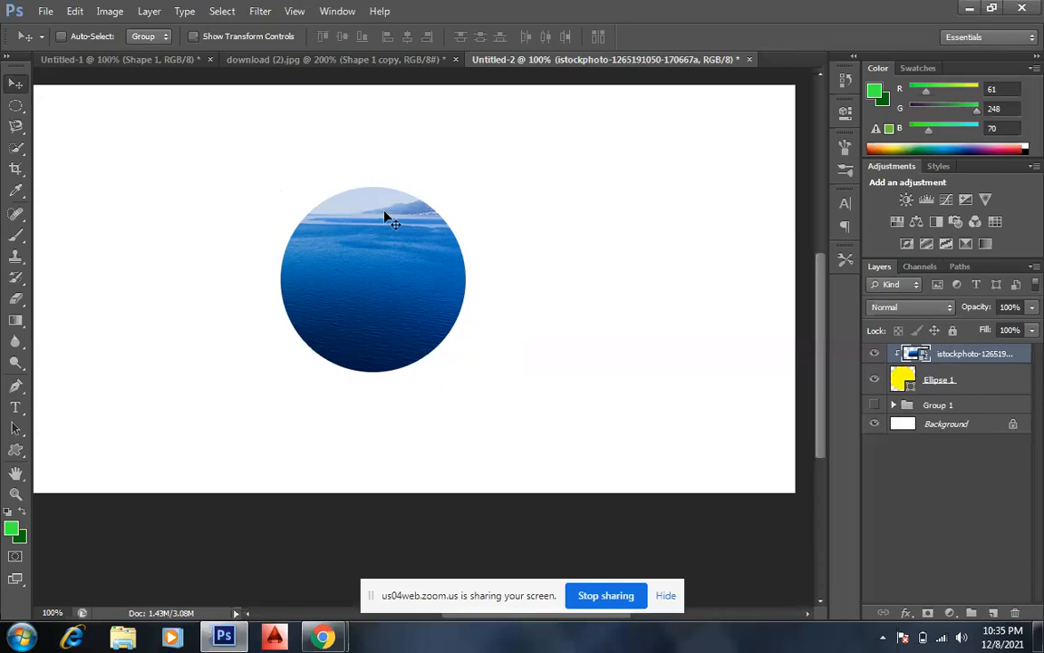
pyautogui.moveTo(820, 334)
pyautogui.mouseDown()
pyautogui.moveTo(820, 285)
pyautogui.moveTo(823, 313)
pyautogui.mouseUp()
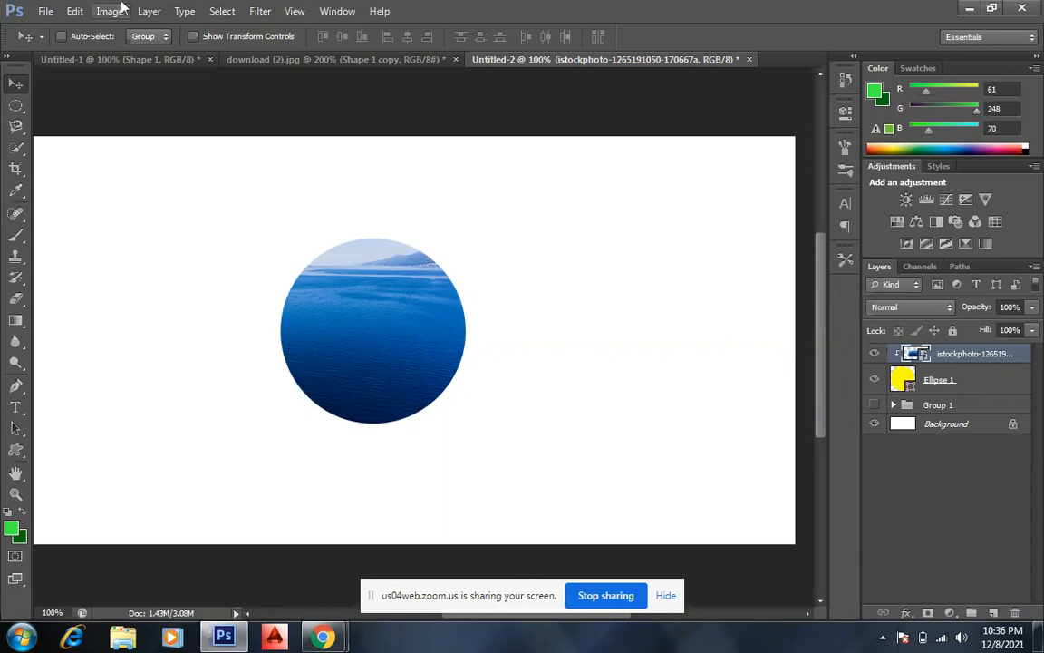
# In the download (2).jpg document, delete the Shape 1 copy layer and toggle the Shape 1 layer off and on to compare the bottle outline.
pyautogui.click(312, 57)
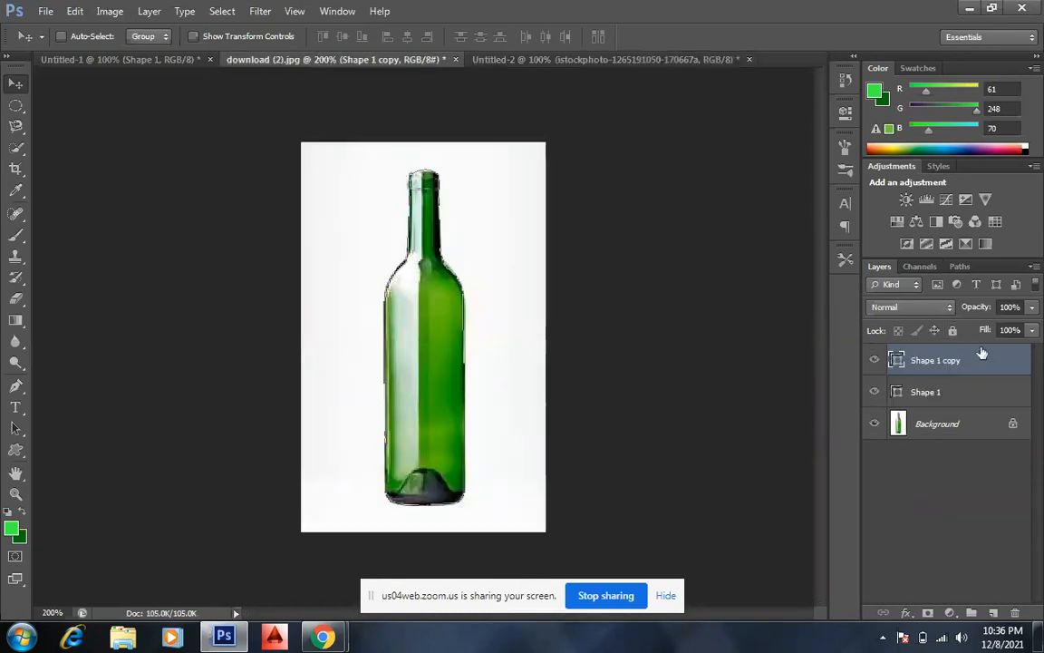
pyautogui.moveTo(1004, 367); pyautogui.dragTo(1015, 613)
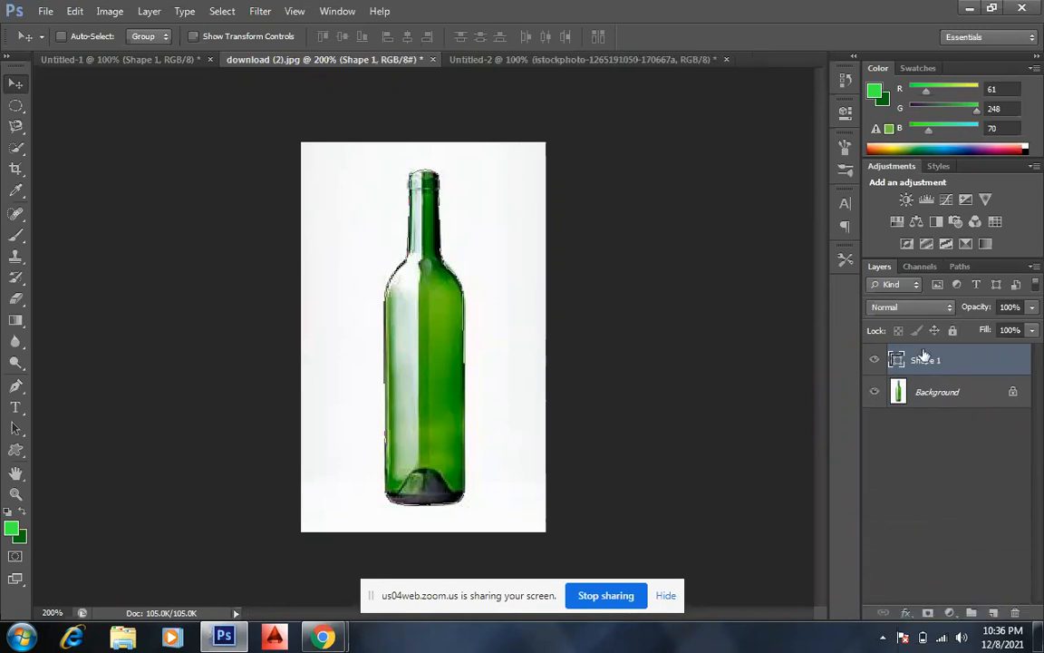
pyautogui.click(875, 359)
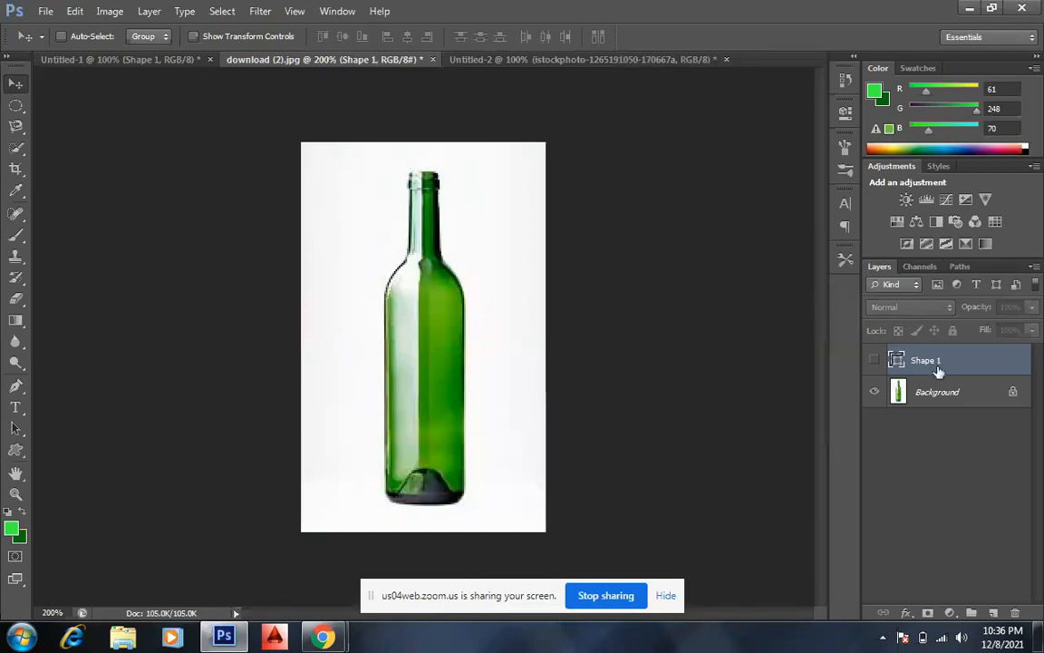
pyautogui.click(876, 359)
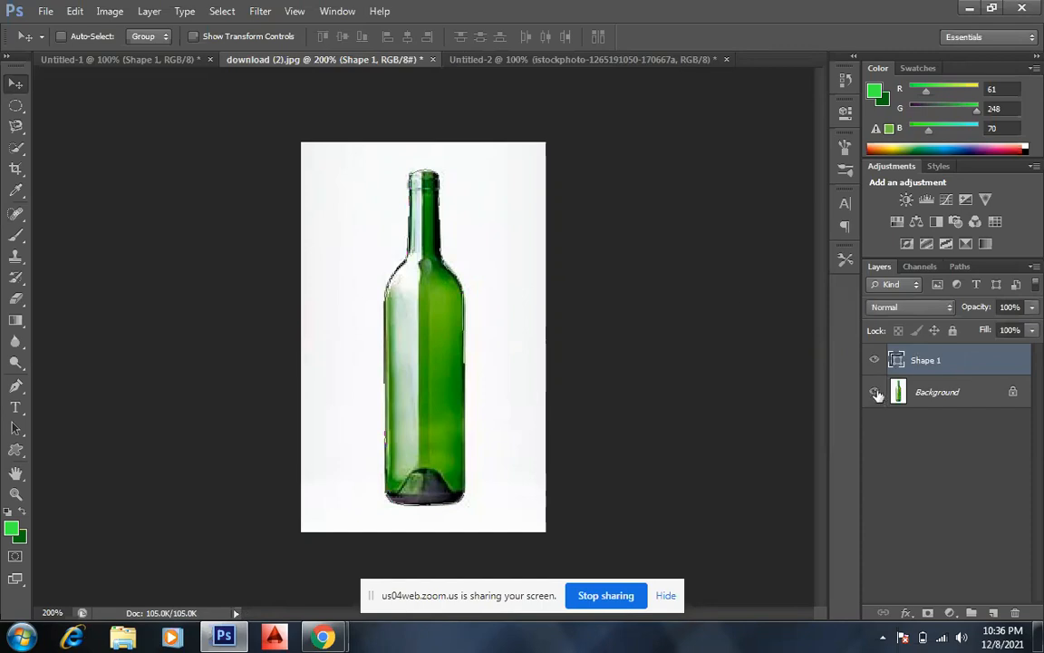
# Hide the Background layer to examine the Shape 1 bottle outline alone, and show the Background again.
pyautogui.click(938, 454)
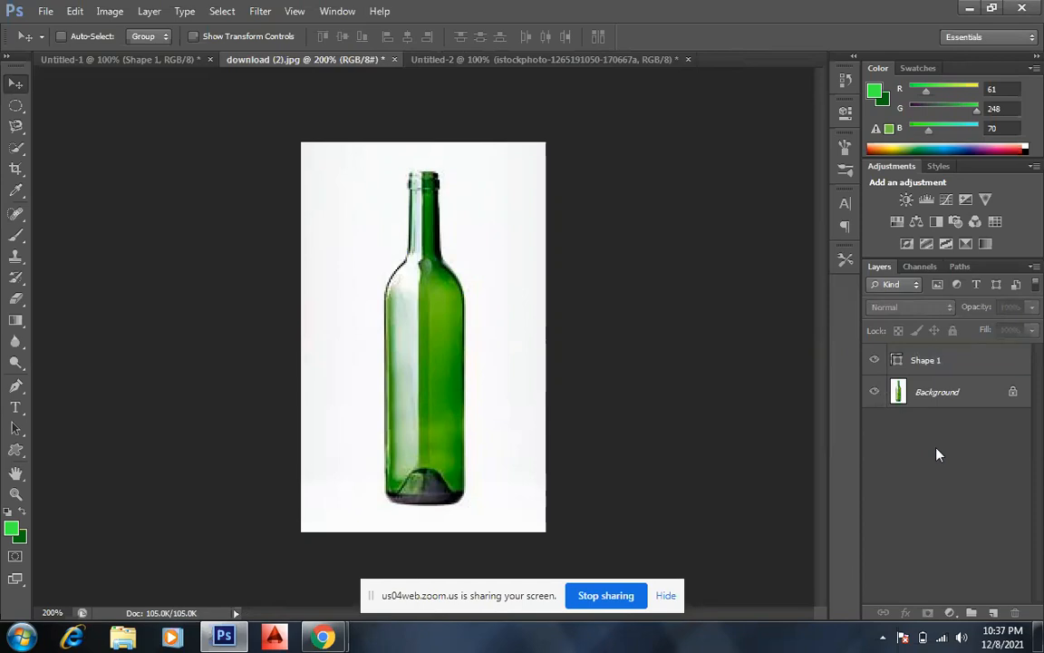
pyautogui.click(875, 392)
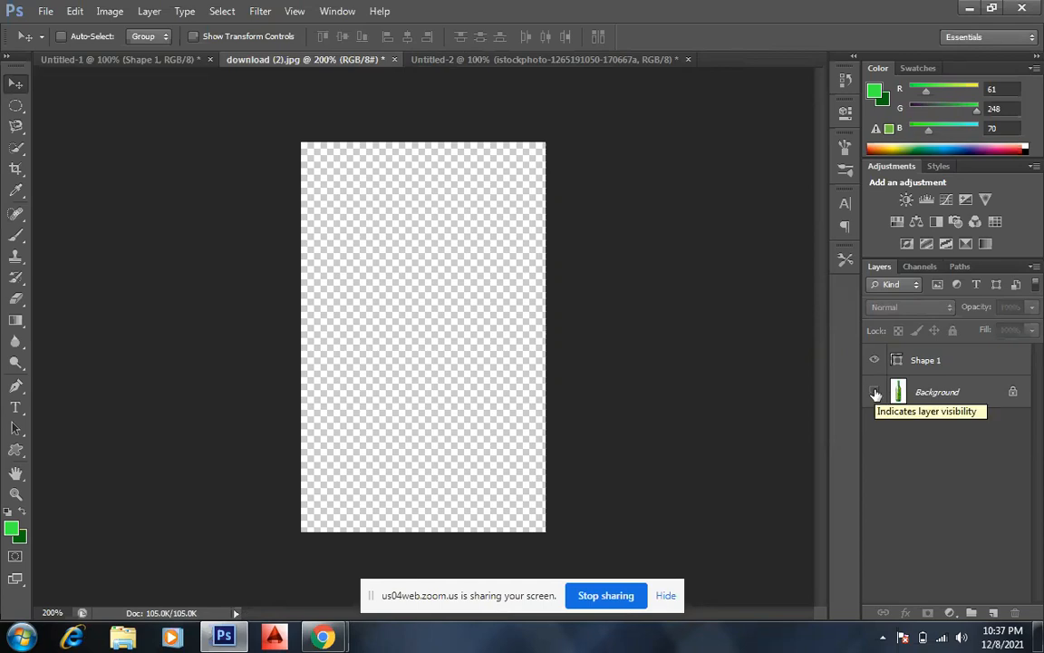
pyautogui.click(926, 361)
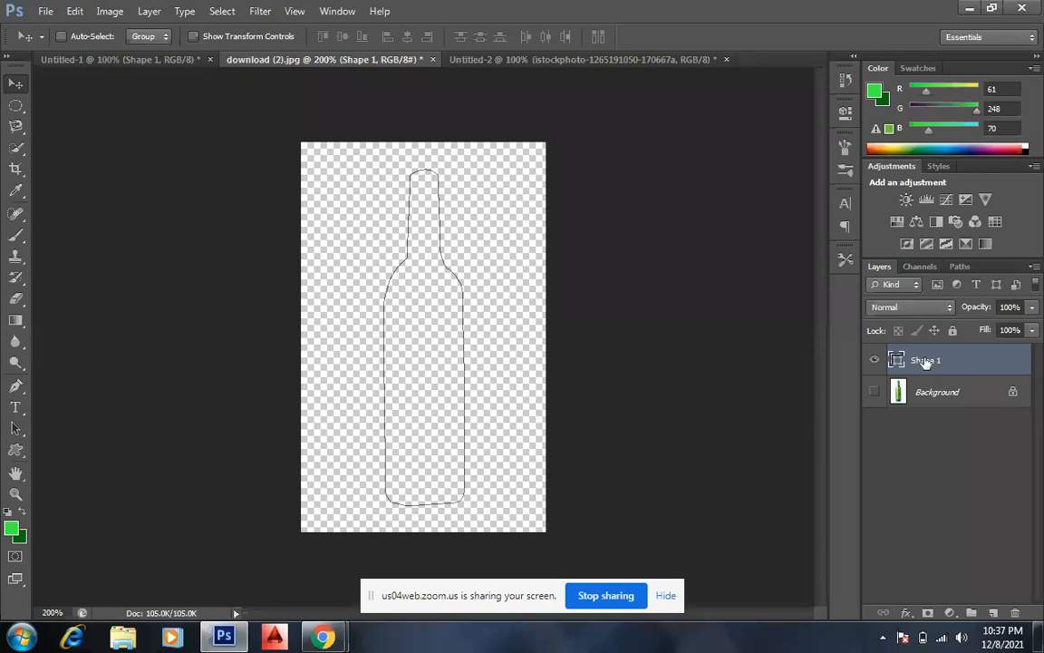
pyautogui.click(873, 391)
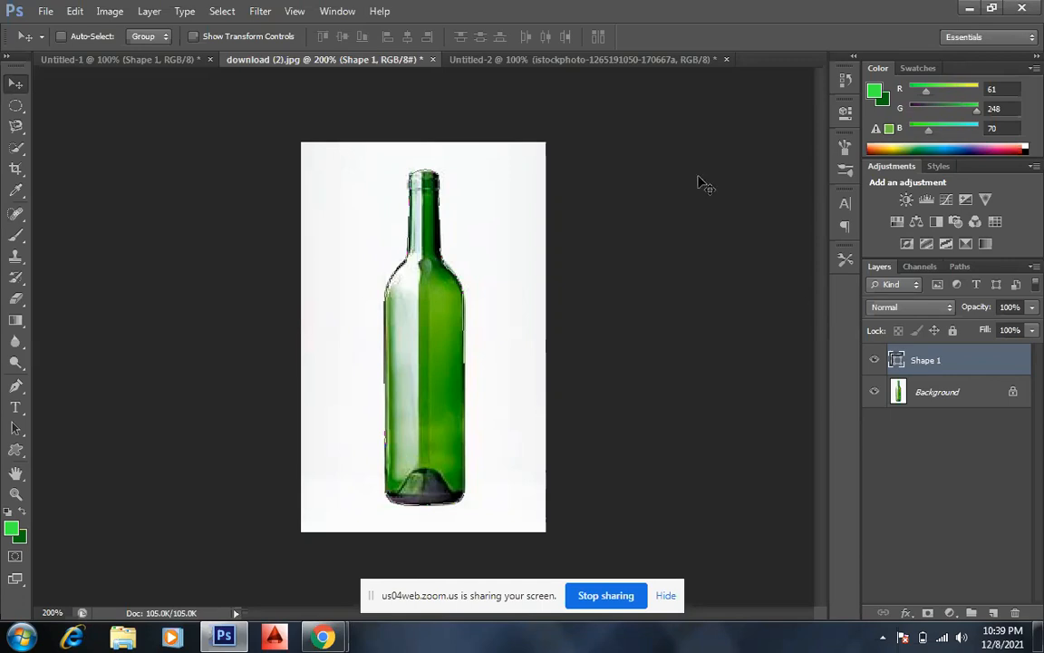
# In the Untitled-1 document, give the teal Shape 1 a solid yellow stroke with the Pen tool's stroke options.
pyautogui.click(152, 62)
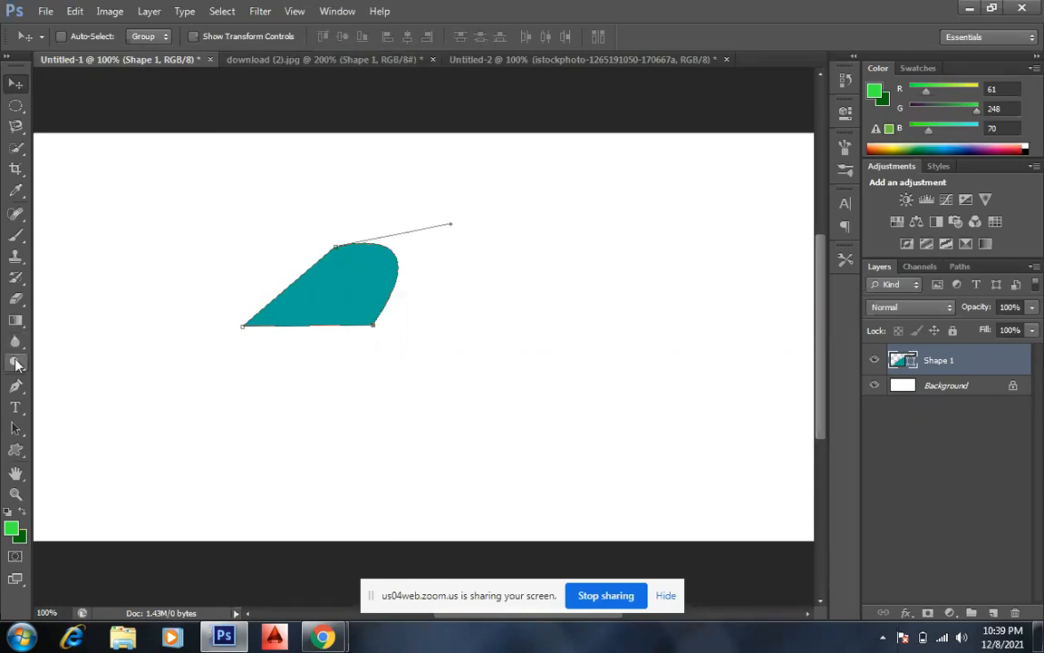
pyautogui.click(13, 387)
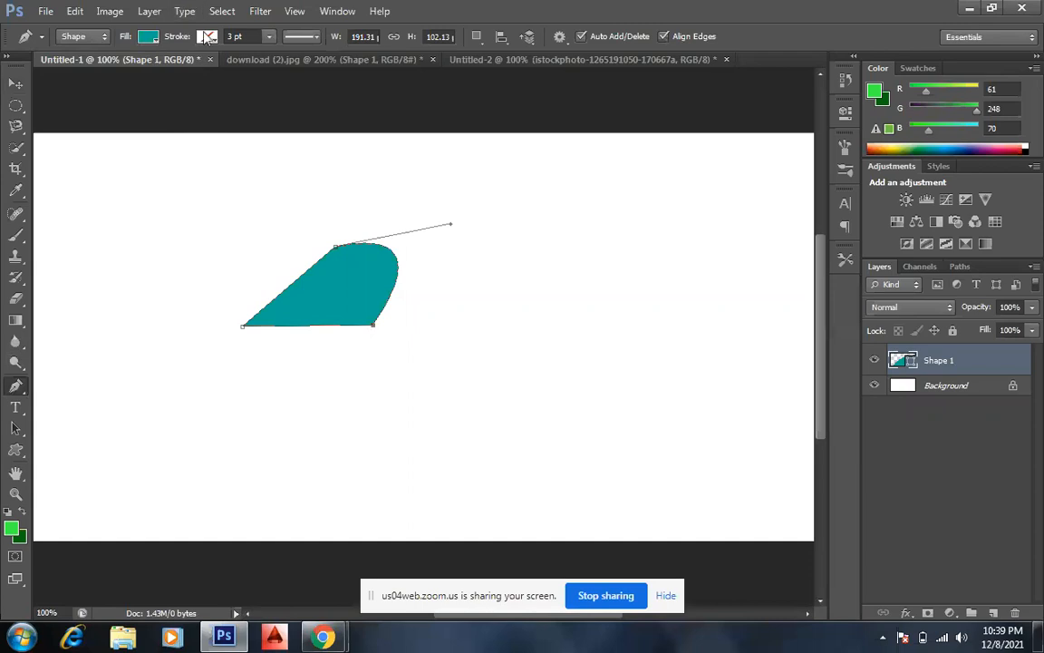
pyautogui.click(207, 36)
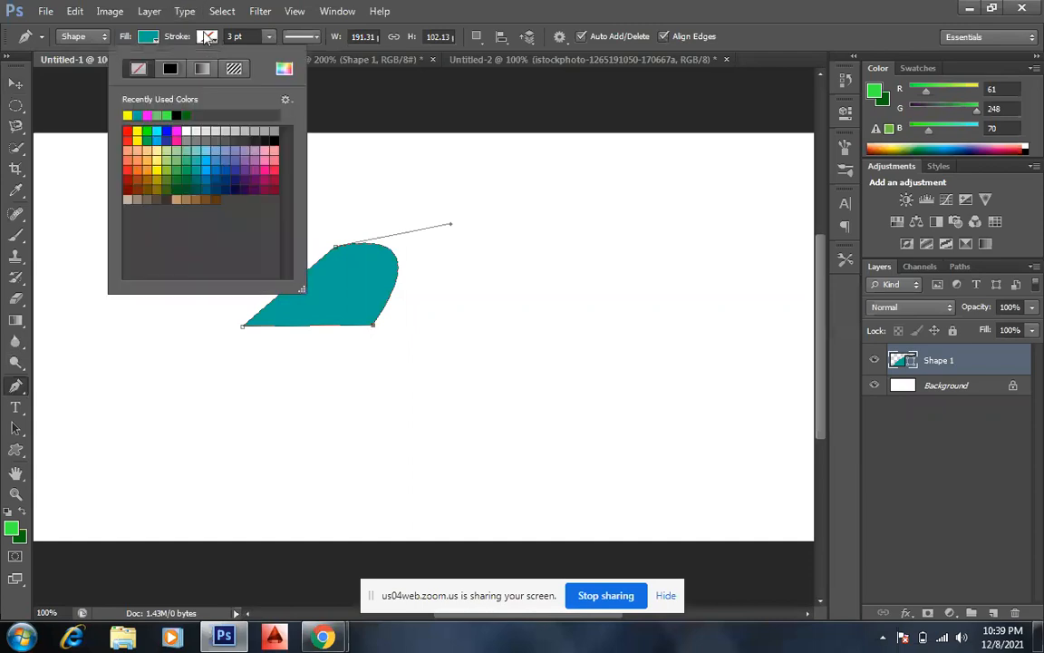
pyautogui.click(170, 68)
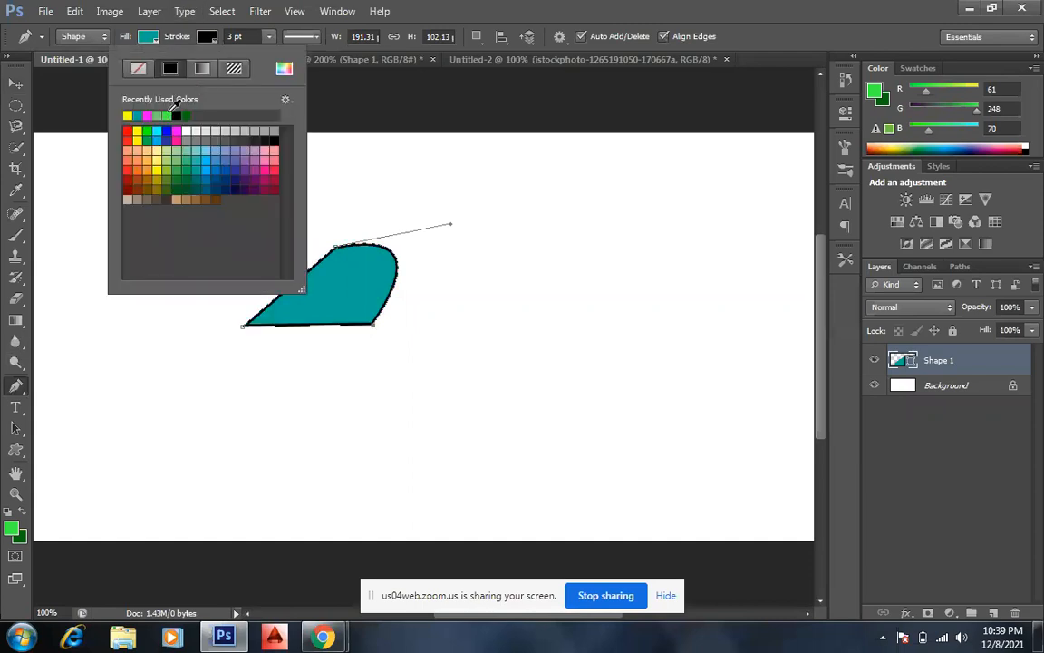
pyautogui.click(169, 114)
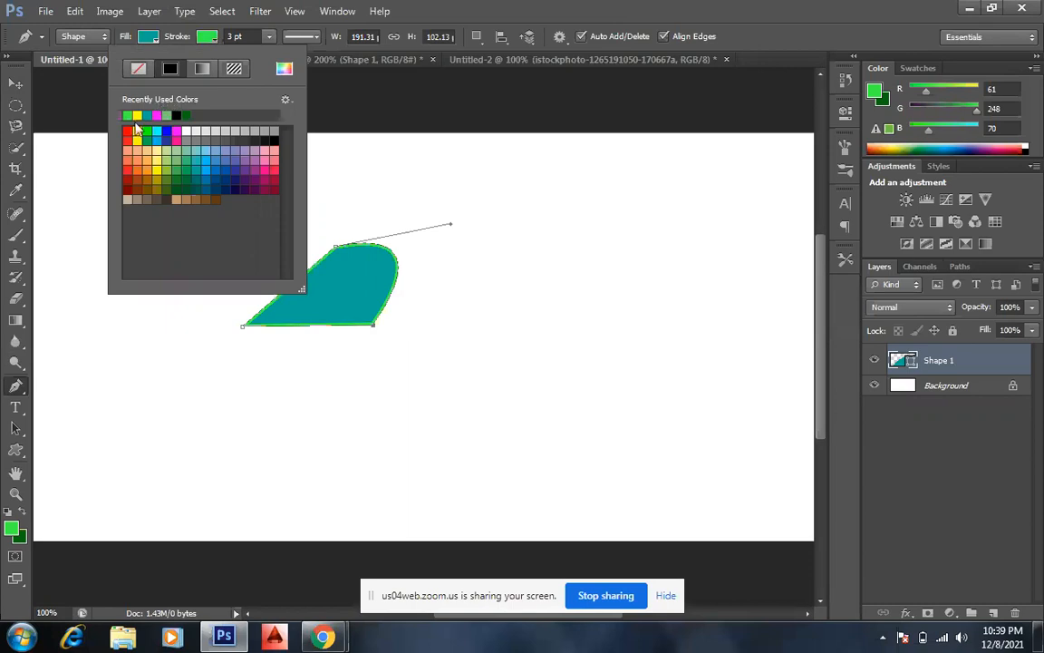
pyautogui.click(137, 116)
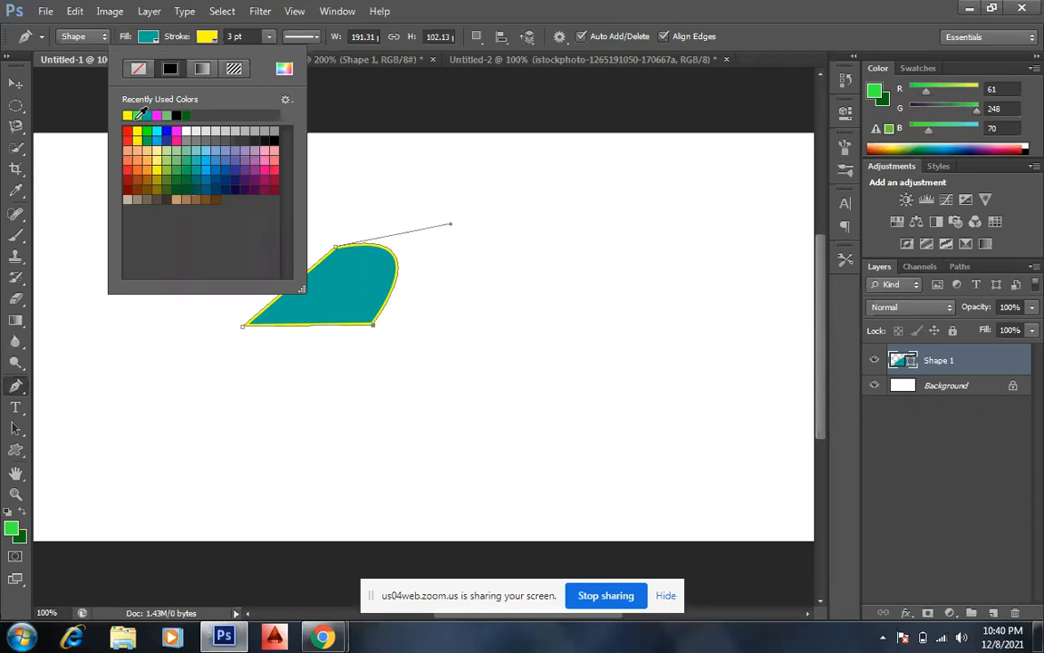
pyautogui.click(208, 40)
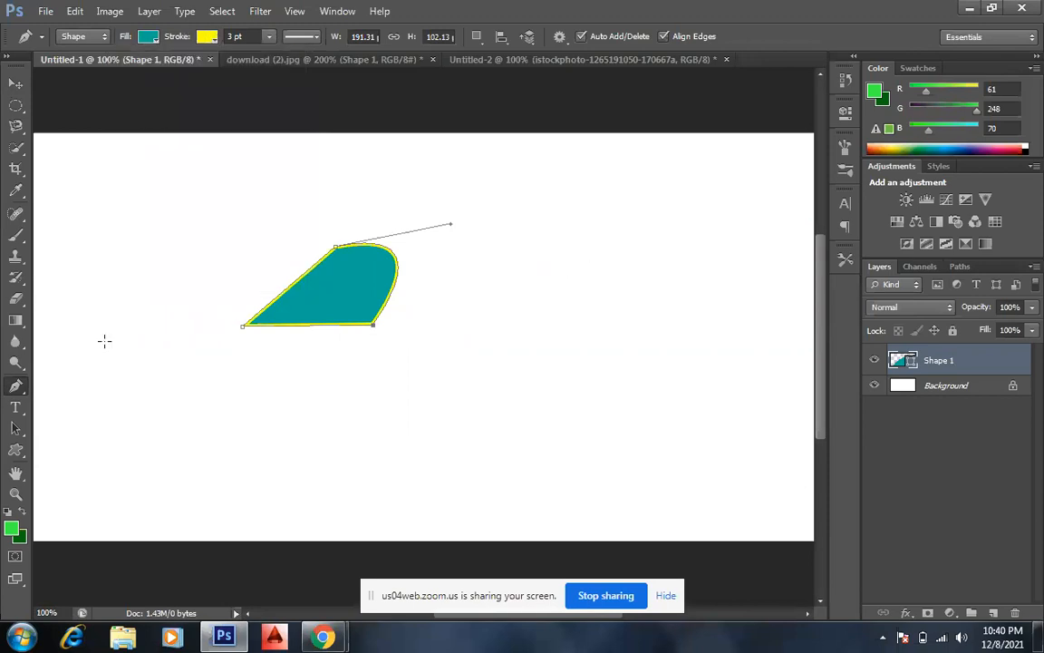
# Start a new Pen tool shape to the right of the teal shape with a straight diagonal edge about 120 px wide and 82 px high.
pyautogui.rightClick(17, 386)
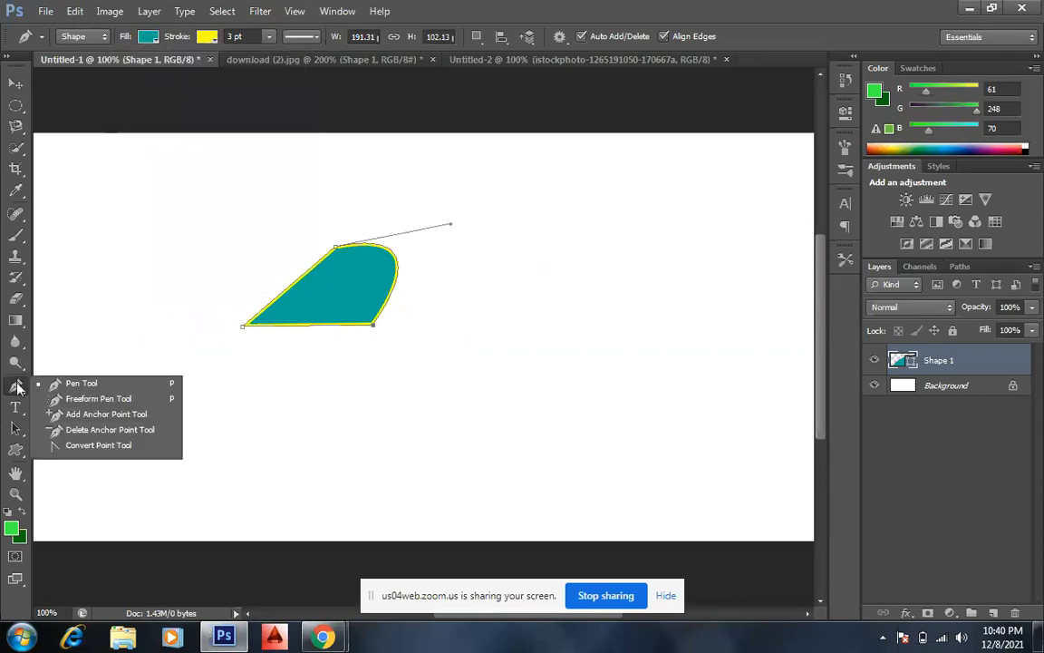
pyautogui.click(50, 385)
pyautogui.click(534, 264)
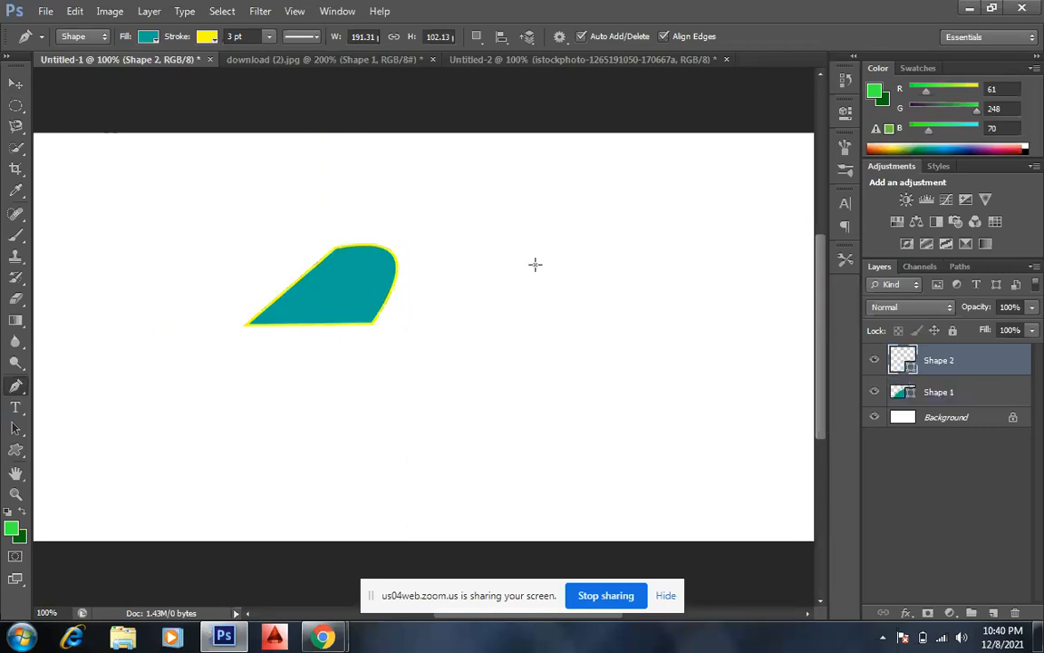
pyautogui.click(634, 199)
pyautogui.moveTo(678, 269); pyautogui.dragTo(602, 355)
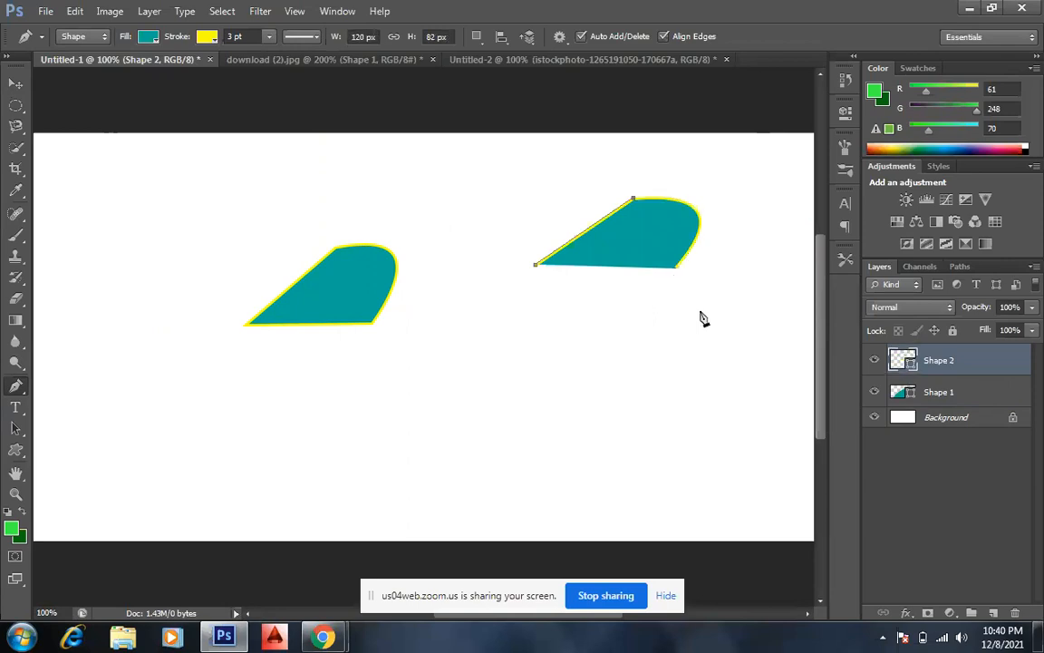
pyautogui.hotkey('ctrl', 'z')
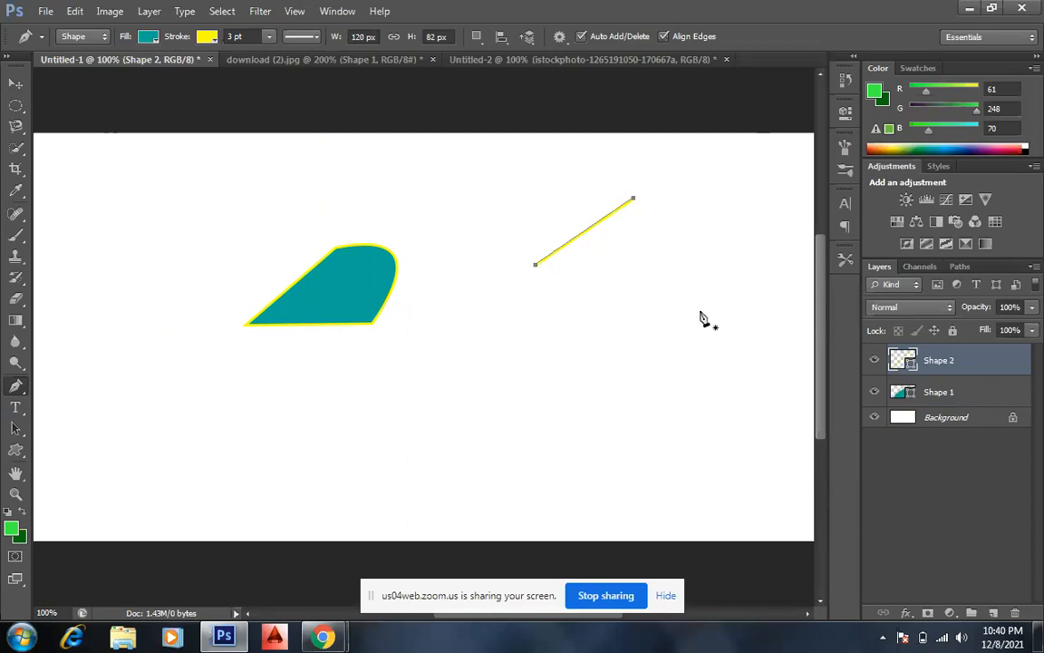
pyautogui.moveTo(657, 252)
pyautogui.mouseDown()
pyautogui.moveTo(604, 337)
pyautogui.moveTo(659, 245)
pyautogui.mouseUp()
pyautogui.click(659, 252)
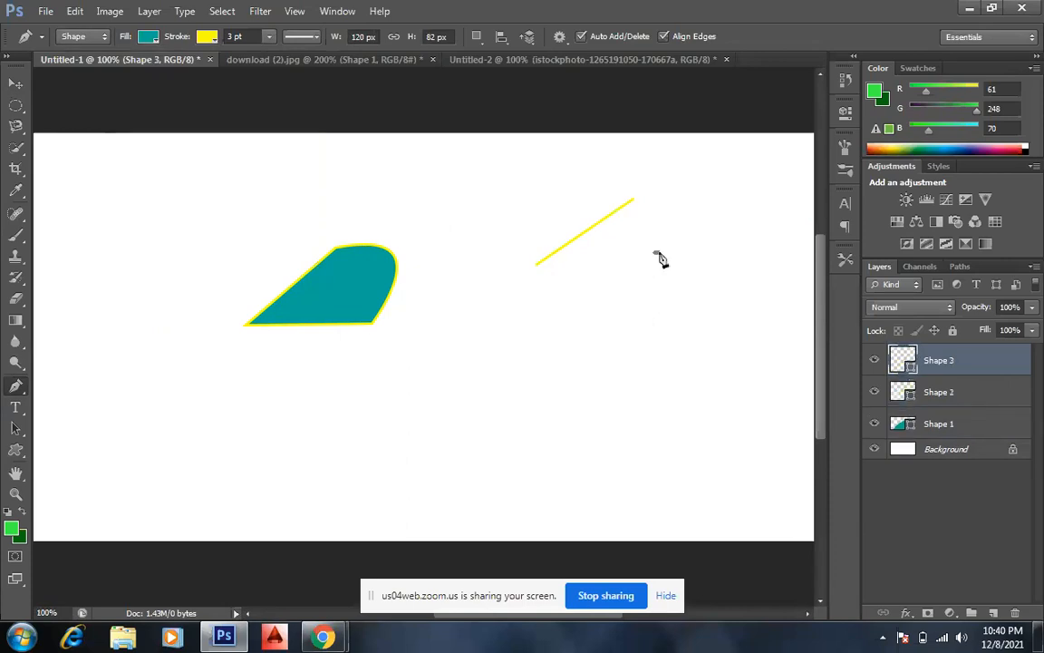
pyautogui.hotkey('ctrl', 'z')
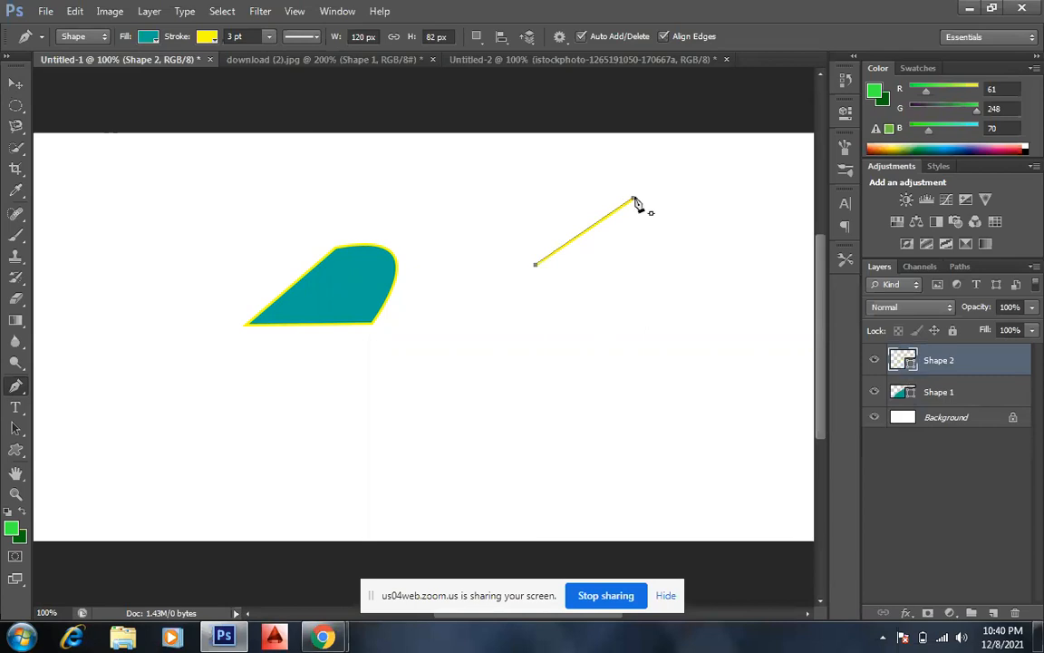
# Continue the diagonal edge with curved segments and close the shape at its starting point, about 174 px wide and 114 px high.
pyautogui.moveTo(665, 242); pyautogui.dragTo(629, 289)
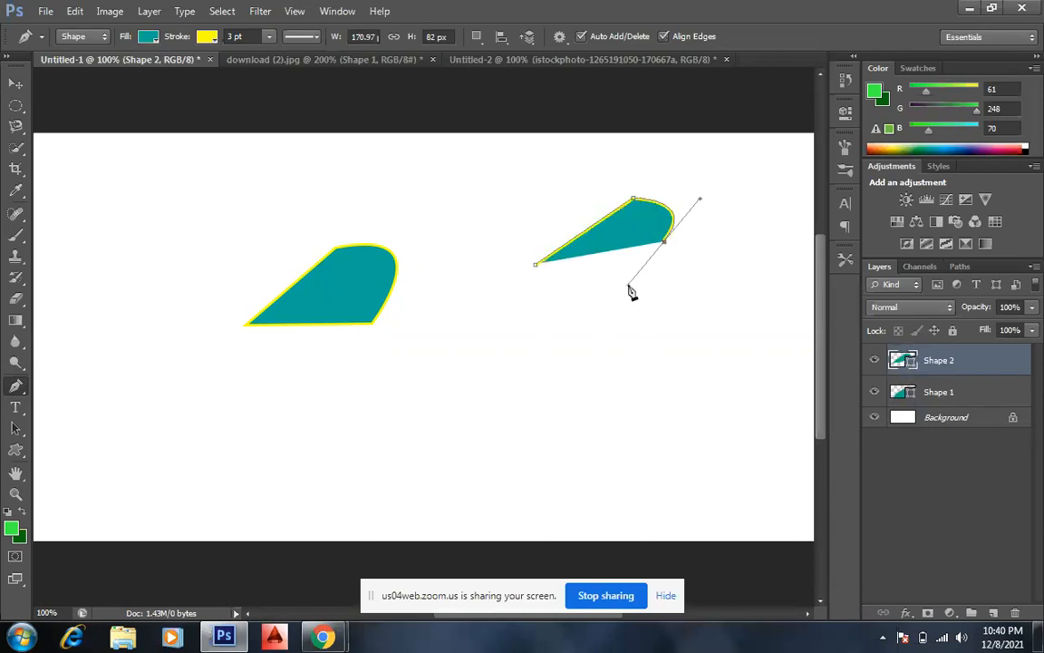
pyautogui.click(664, 242)
pyautogui.moveTo(581, 291); pyautogui.dragTo(520, 295)
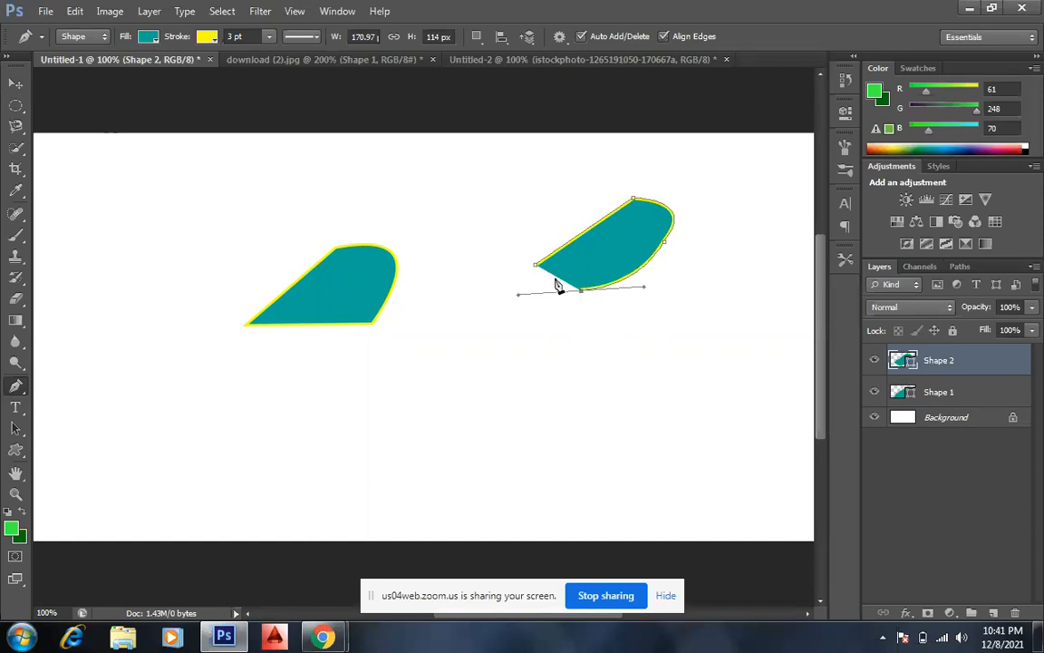
pyautogui.moveTo(536, 272); pyautogui.dragTo(553, 268)
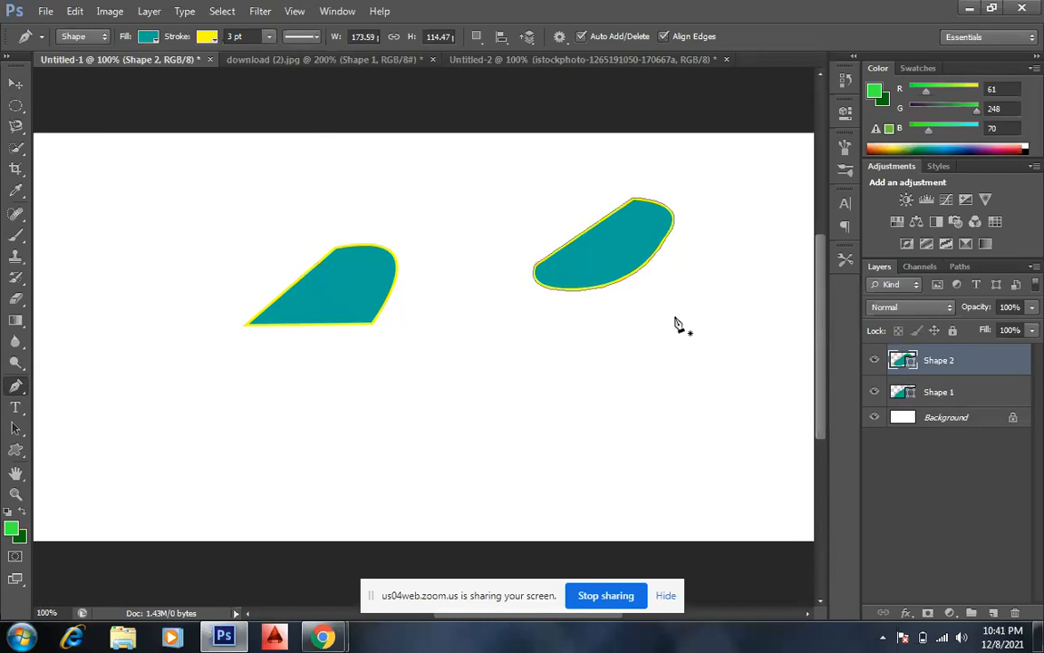
# Set the Pen tool to Path mode and draw a closed four-sided figure with straight edges below the two shapes.
pyautogui.click(81, 39)
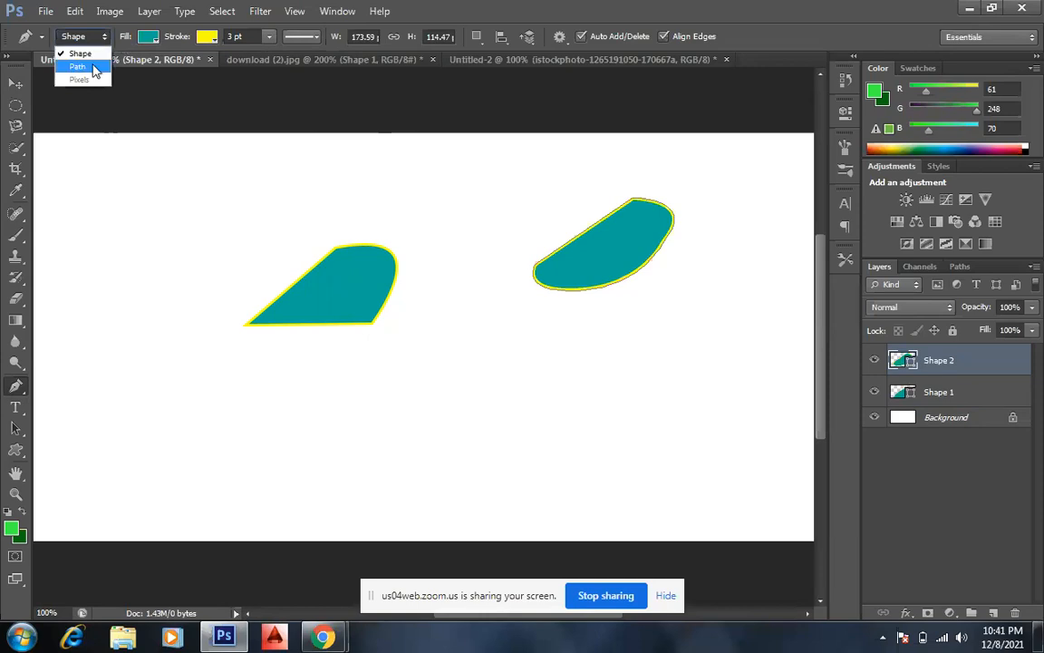
pyautogui.click(84, 60)
pyautogui.click(290, 360)
pyautogui.click(539, 344)
pyautogui.click(552, 426)
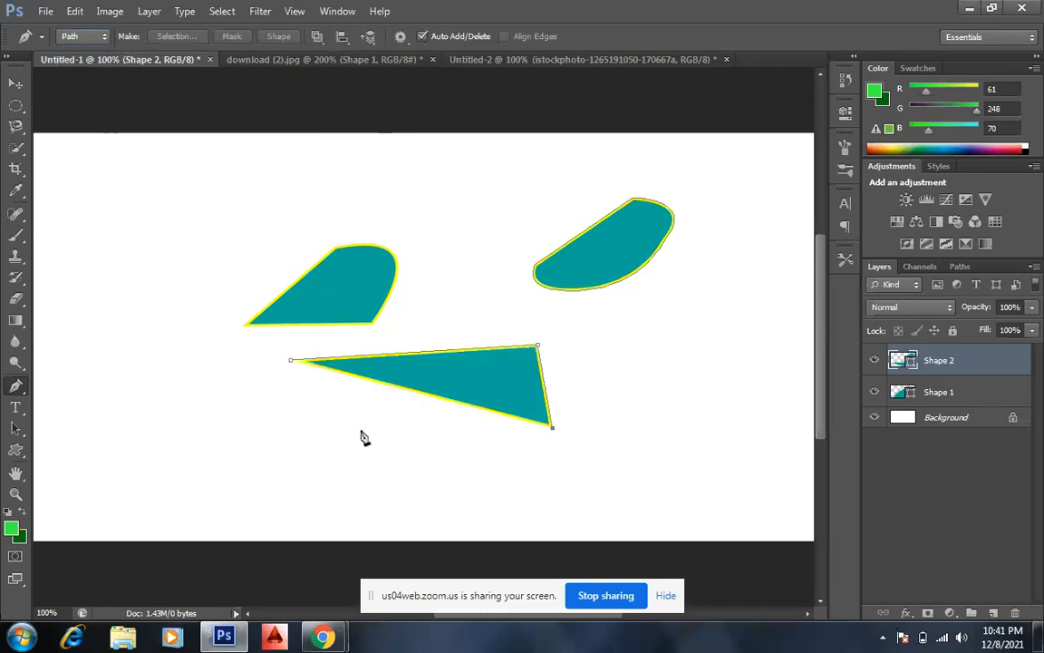
pyautogui.click(307, 464)
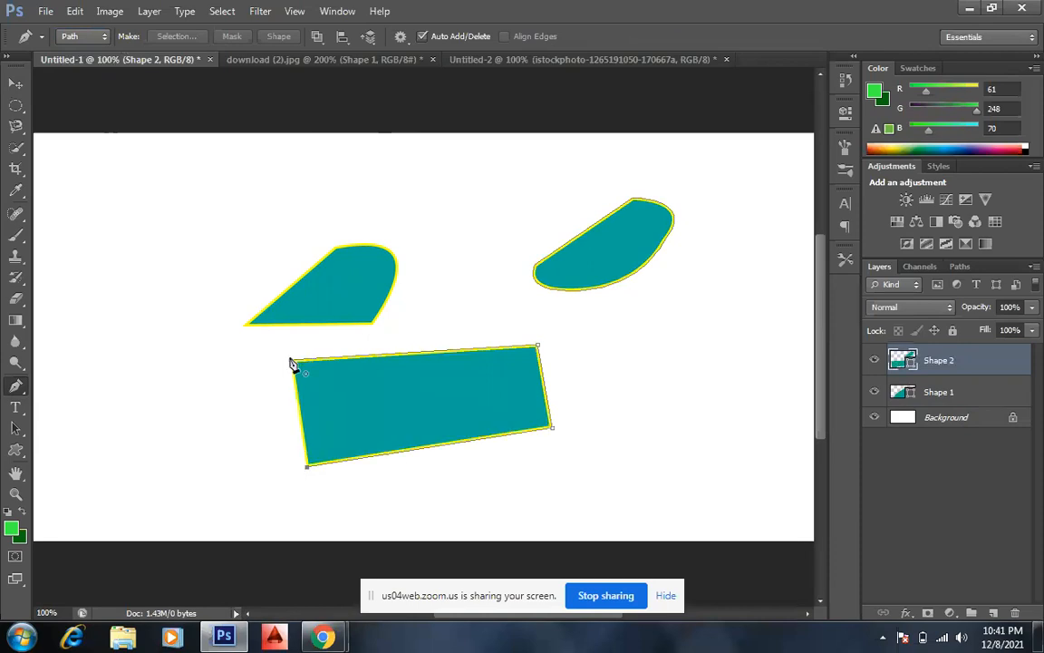
pyautogui.click(292, 366)
# Make a new anti-aliased selection from the Shape 2 paths with a feather radius of 0 pixels, and deselect it.
pyautogui.rightClick(384, 380)
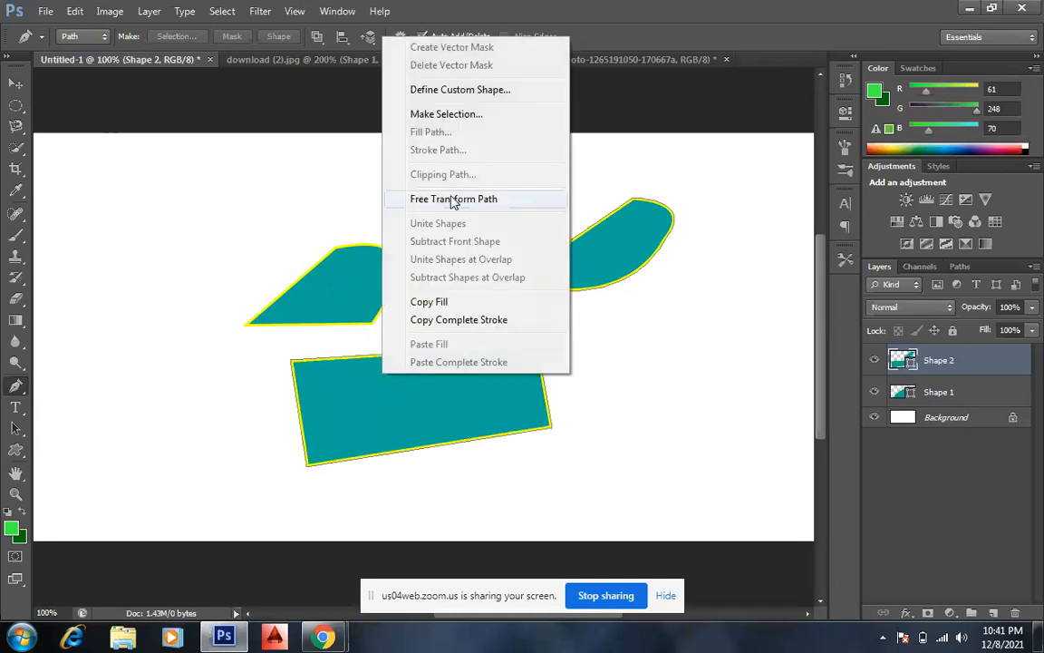
pyautogui.click(448, 116)
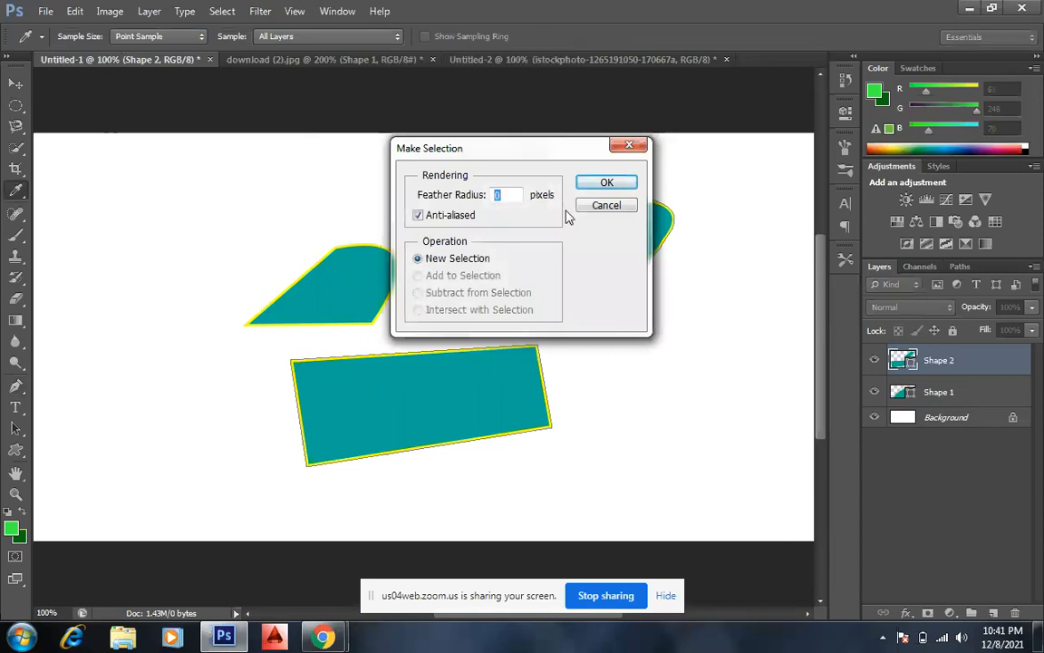
pyautogui.click(600, 184)
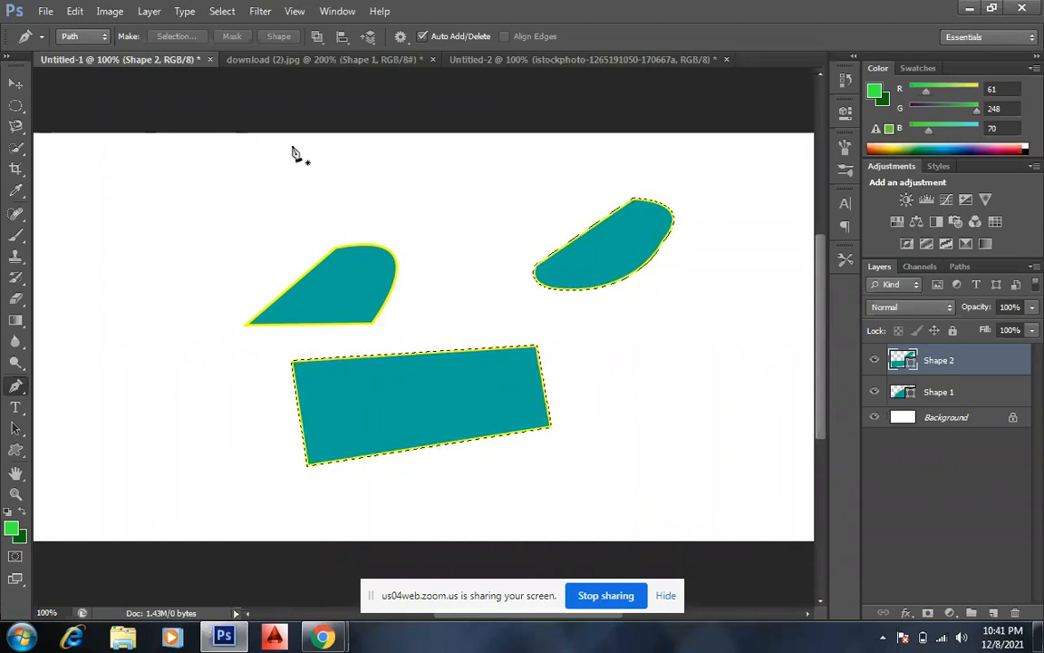
pyautogui.hotkey('ctrl', 'd')
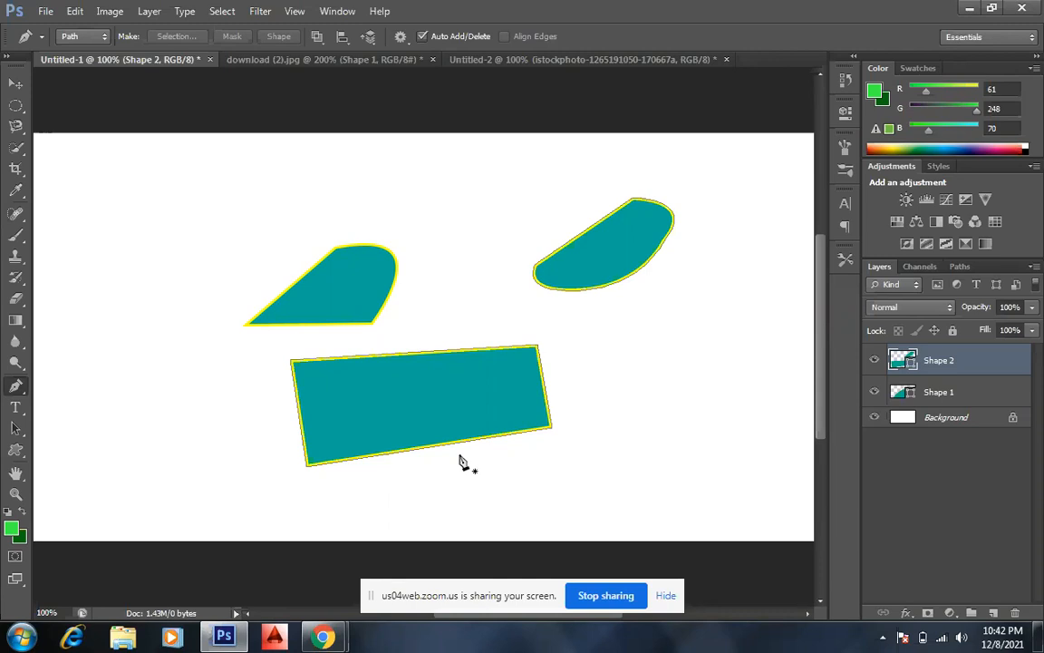
# In the download (2).jpg document, toggle the Background layer with Shape 1 deselected and selected to compare how the bottle outline displays.
pyautogui.click(309, 63)
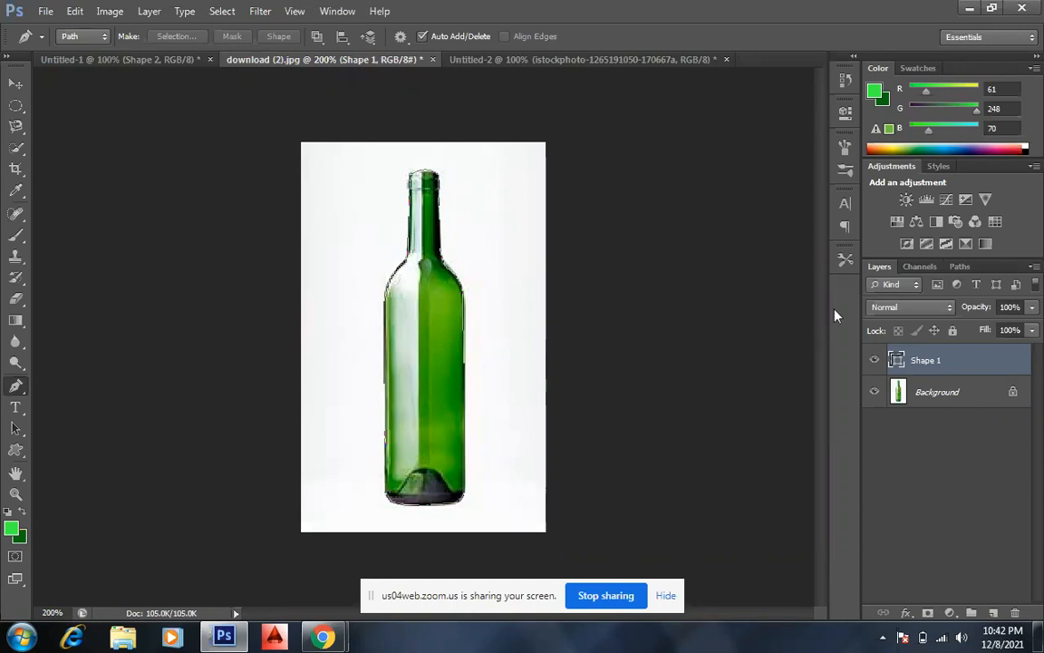
pyautogui.click(920, 471)
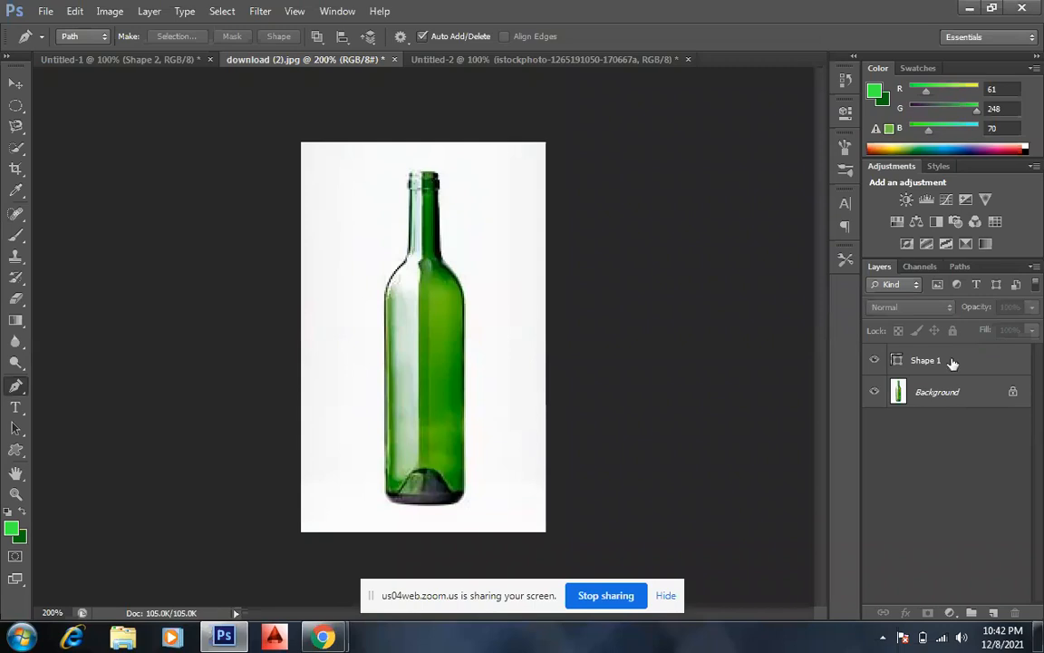
pyautogui.click(875, 392)
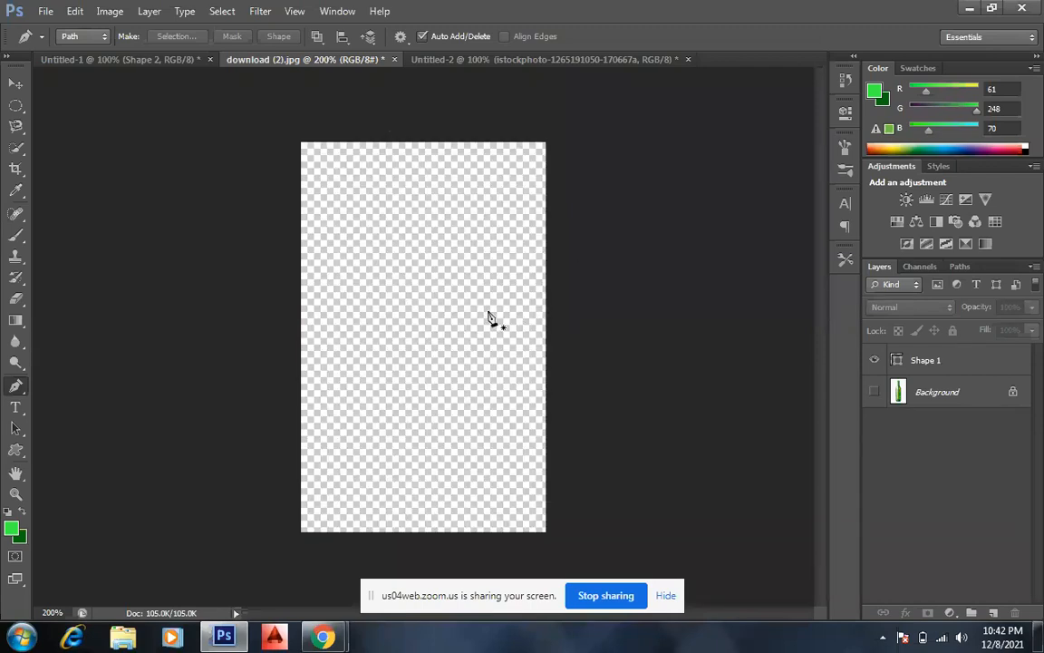
pyautogui.click(876, 391)
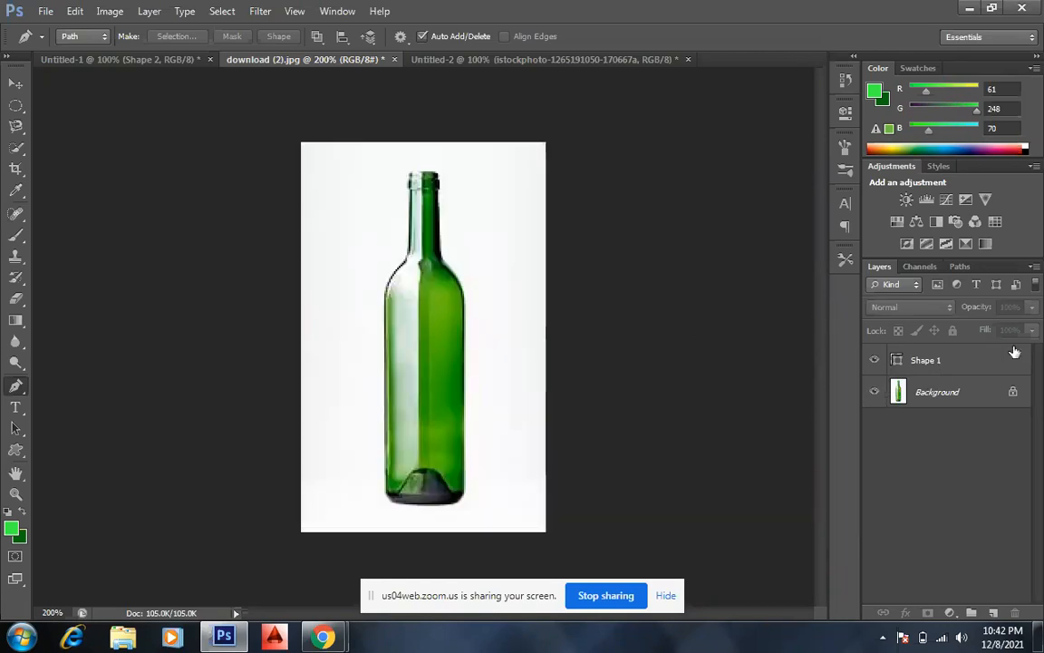
pyautogui.click(984, 360)
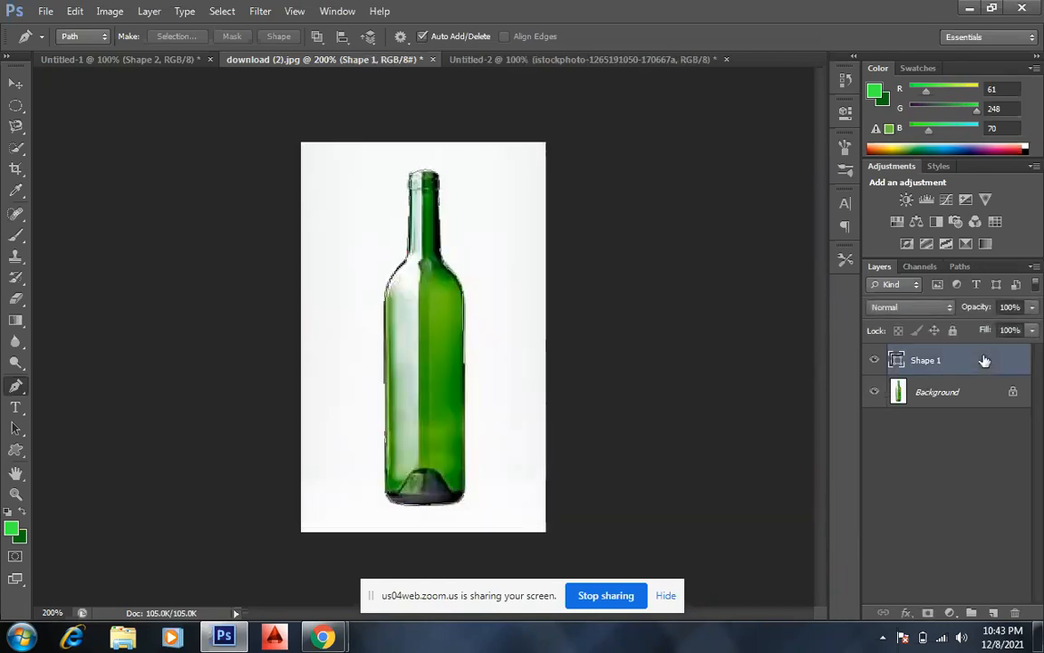
pyautogui.click(876, 394)
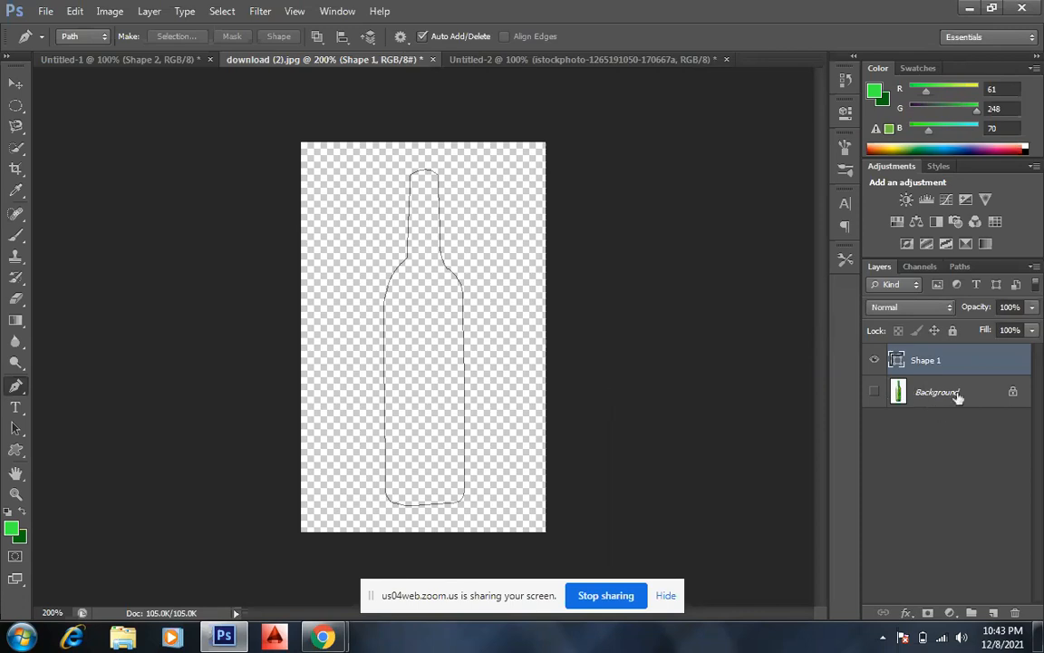
pyautogui.click(874, 392)
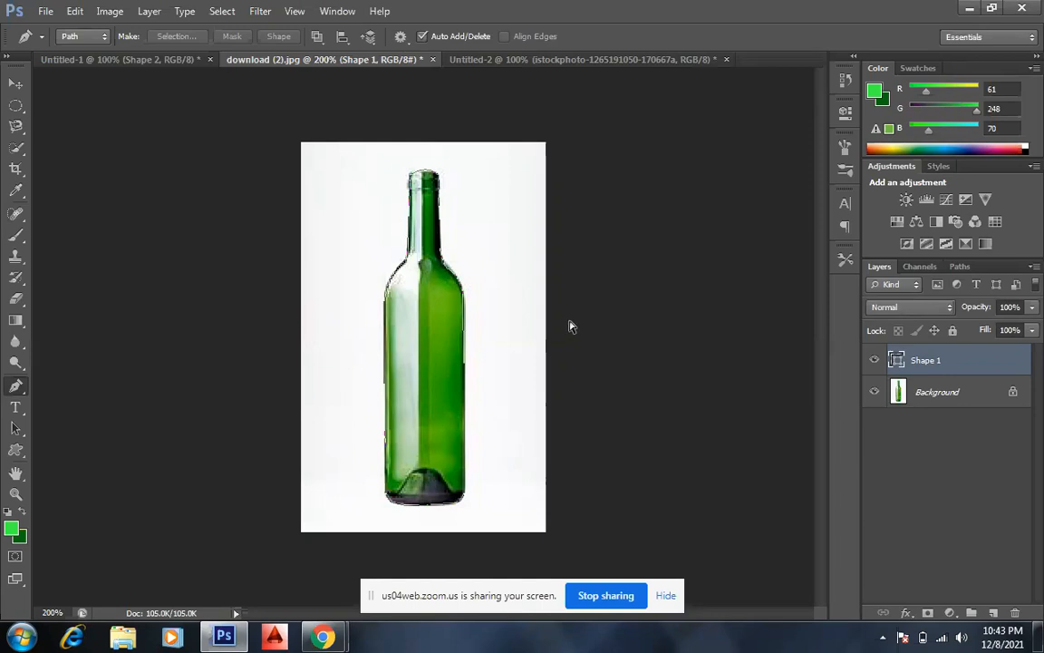
# Duplicate the Shape 1 layer, and hide the Background and Shape 1 copy layers so that only Shape 1 is shown.
pyautogui.hotkey('ctrl', 'j')
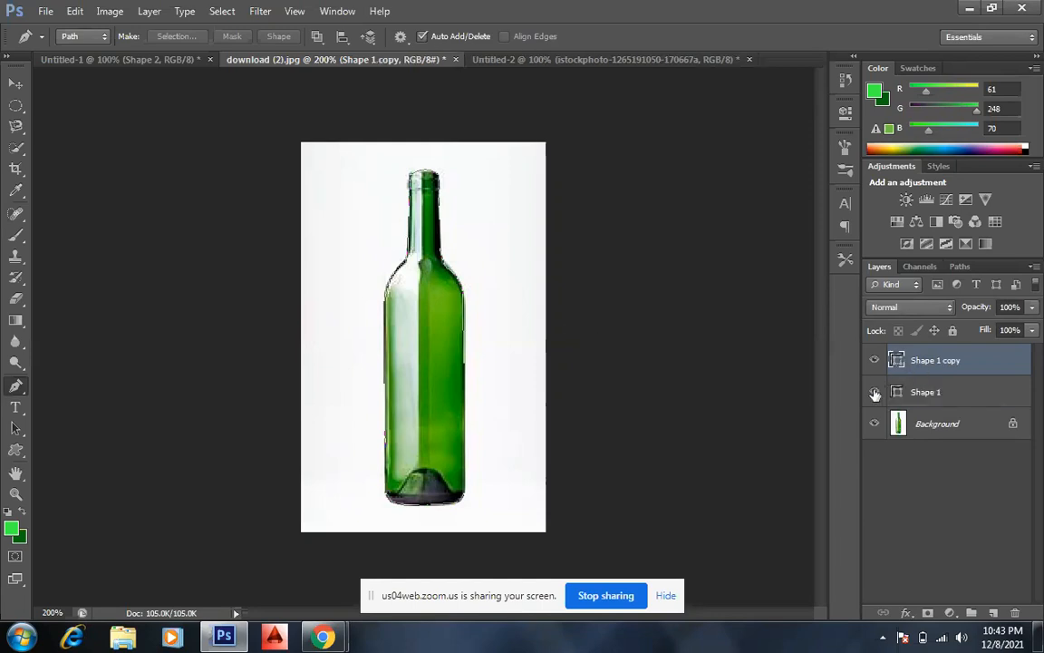
pyautogui.click(874, 424)
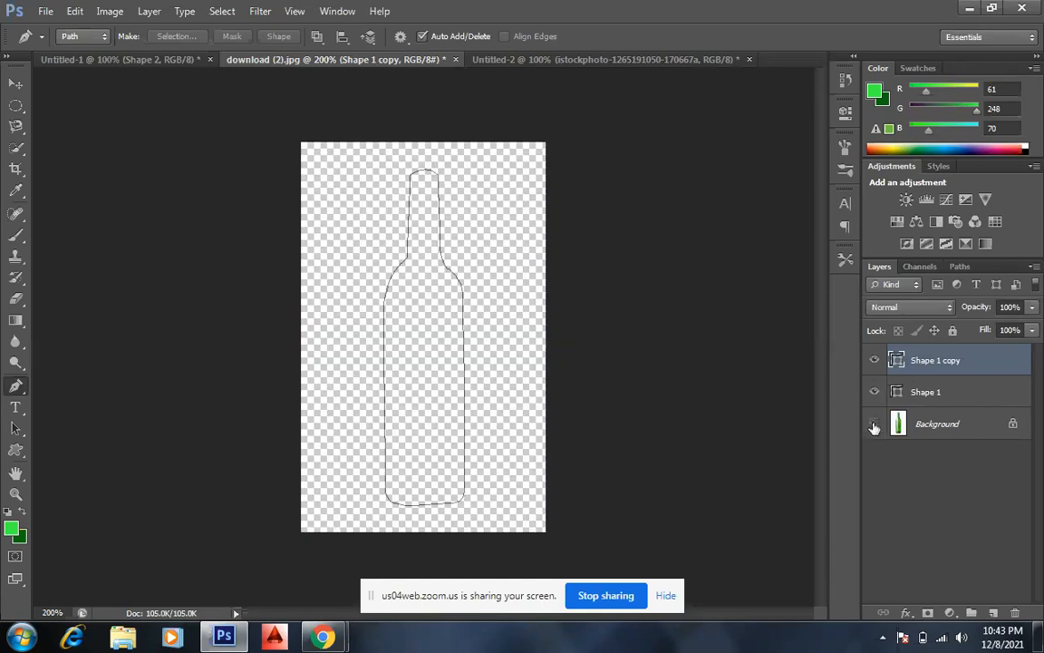
pyautogui.click(875, 392)
pyautogui.click(915, 394)
pyautogui.click(877, 359)
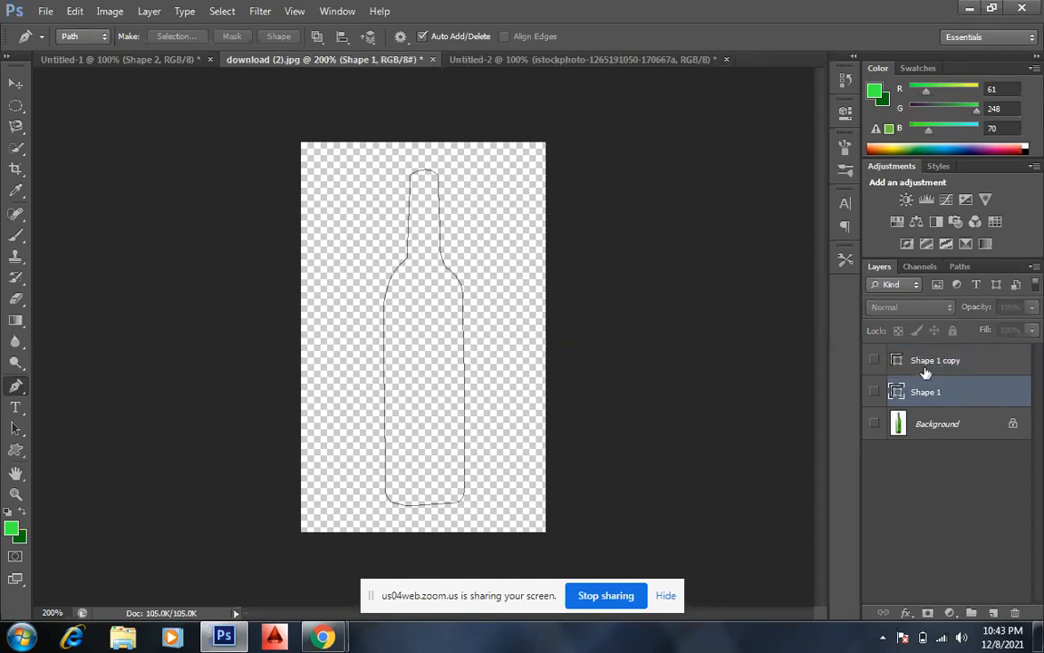
pyautogui.click(876, 392)
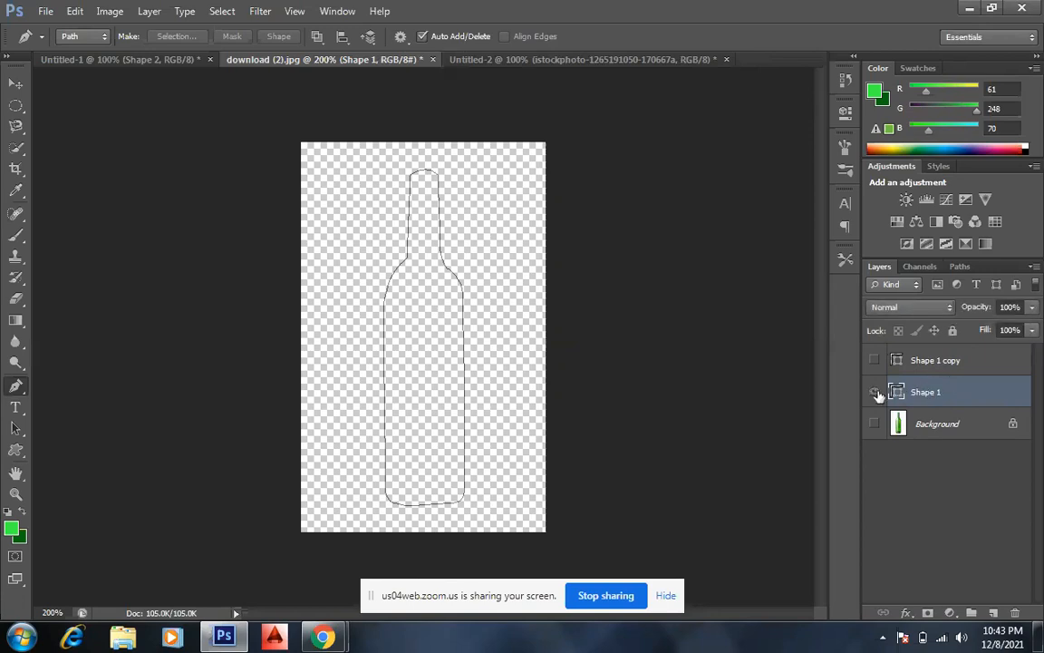